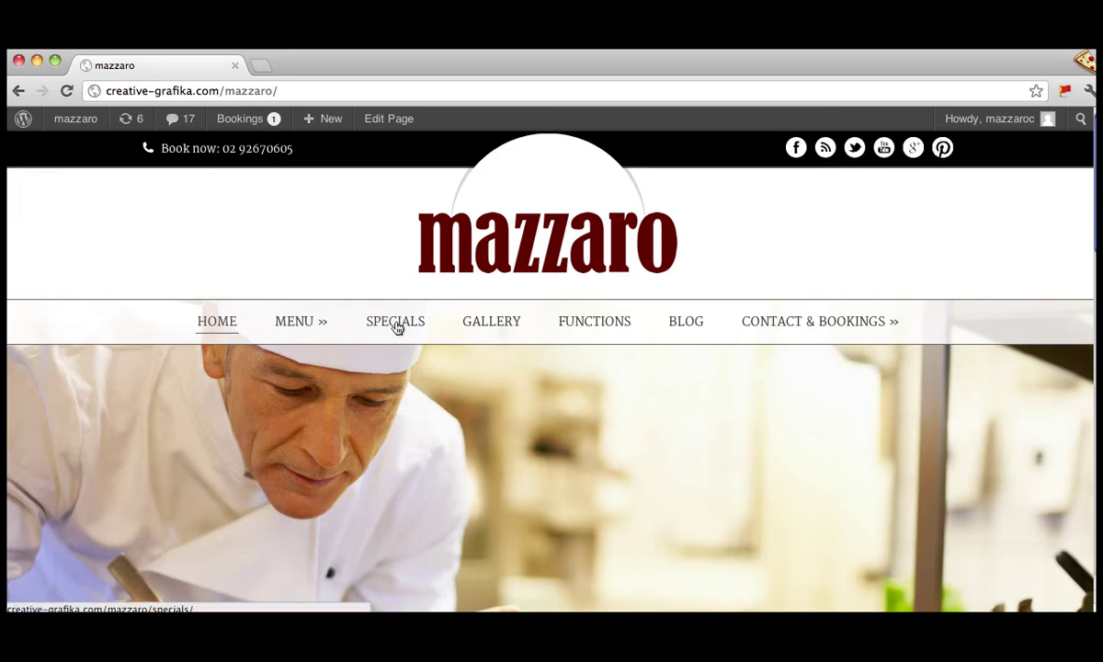
Step: Open the restaurant site's Menu page and look through its image and text down to the footer
{"action": "left_click", "coordinate": [307, 320]}
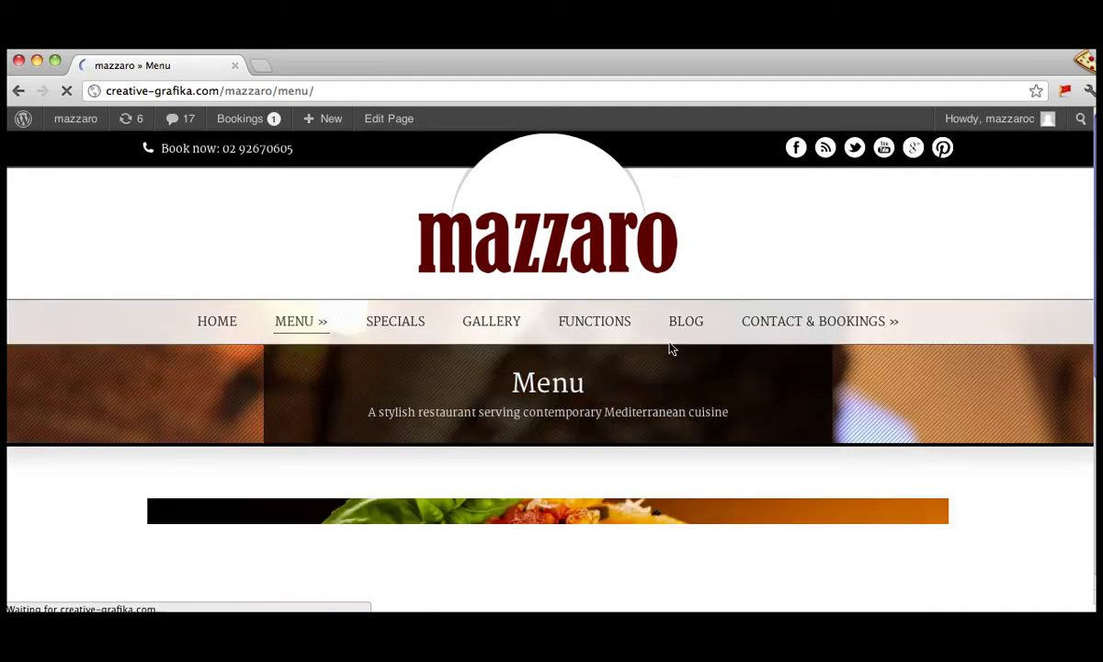
{"action": "mouse_move", "coordinate": [736, 332]}
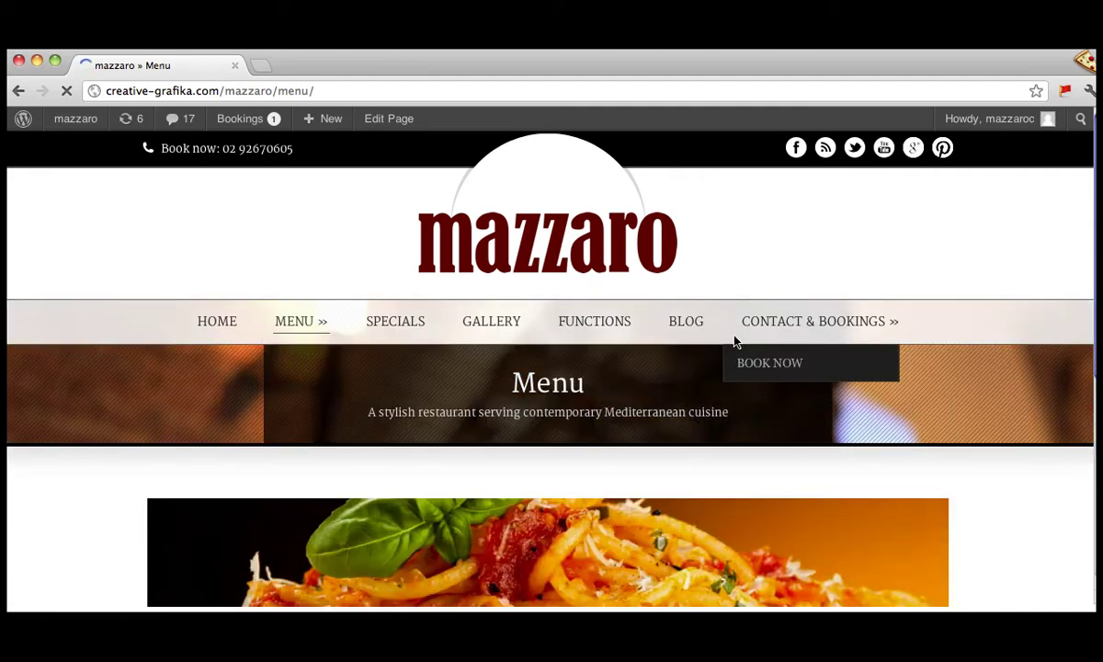
{"action": "scroll", "coordinate": [1090, 380], "scroll_direction": "down", "scroll_amount": 5}
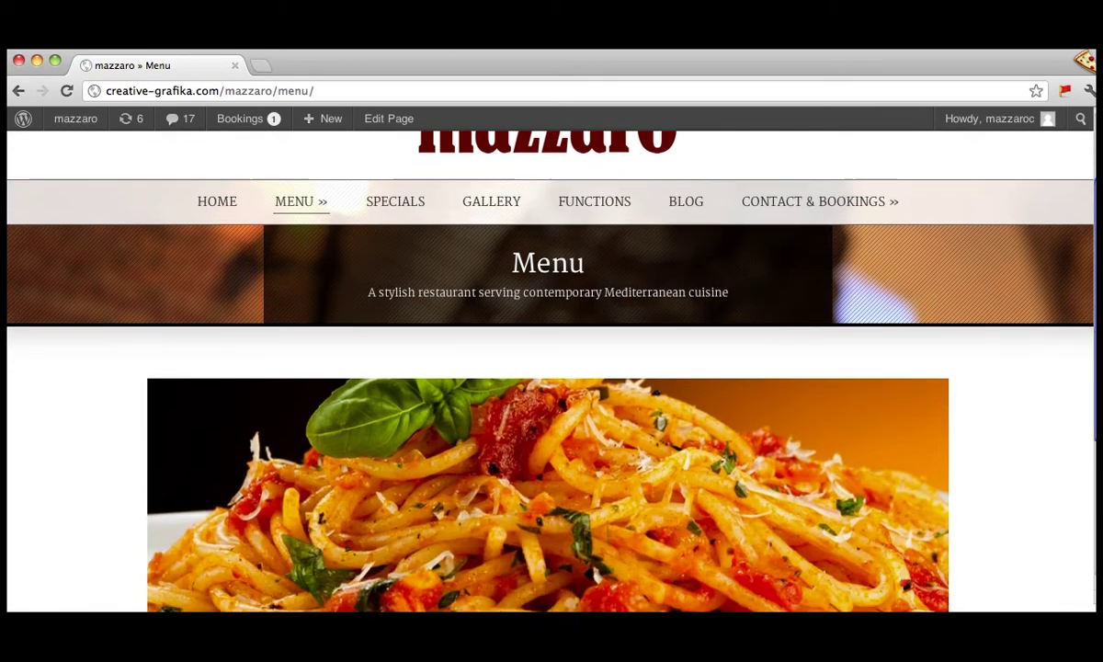
{"action": "scroll", "coordinate": [1090, 380], "scroll_direction": "down", "scroll_amount": 4}
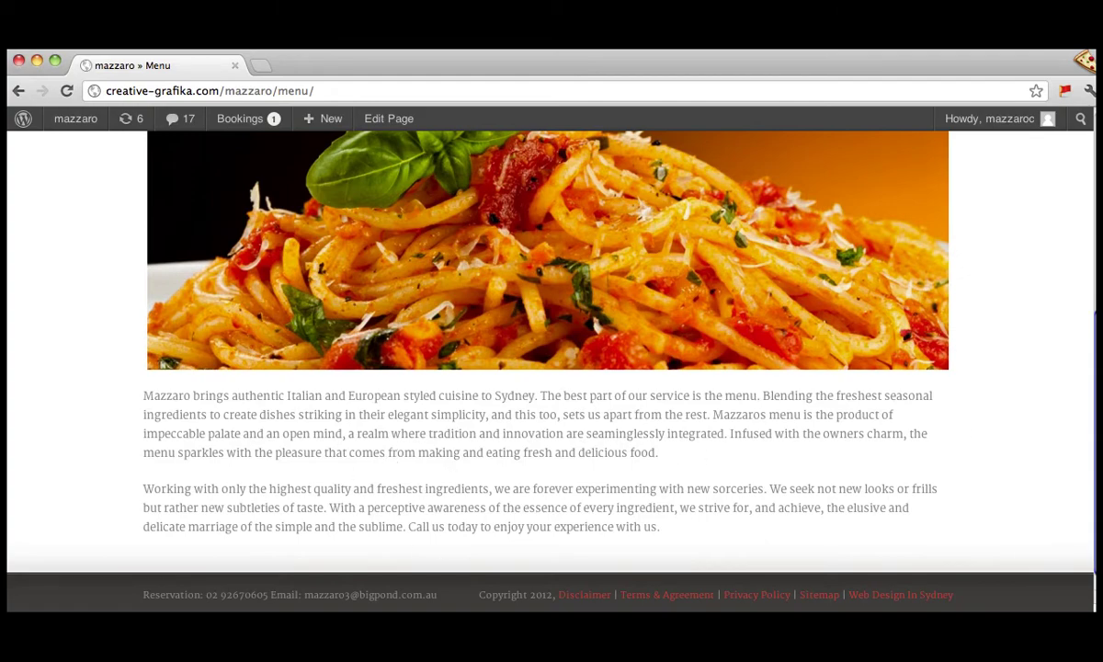
{"action": "scroll", "coordinate": [1089, 379], "scroll_direction": "up", "scroll_amount": 8}
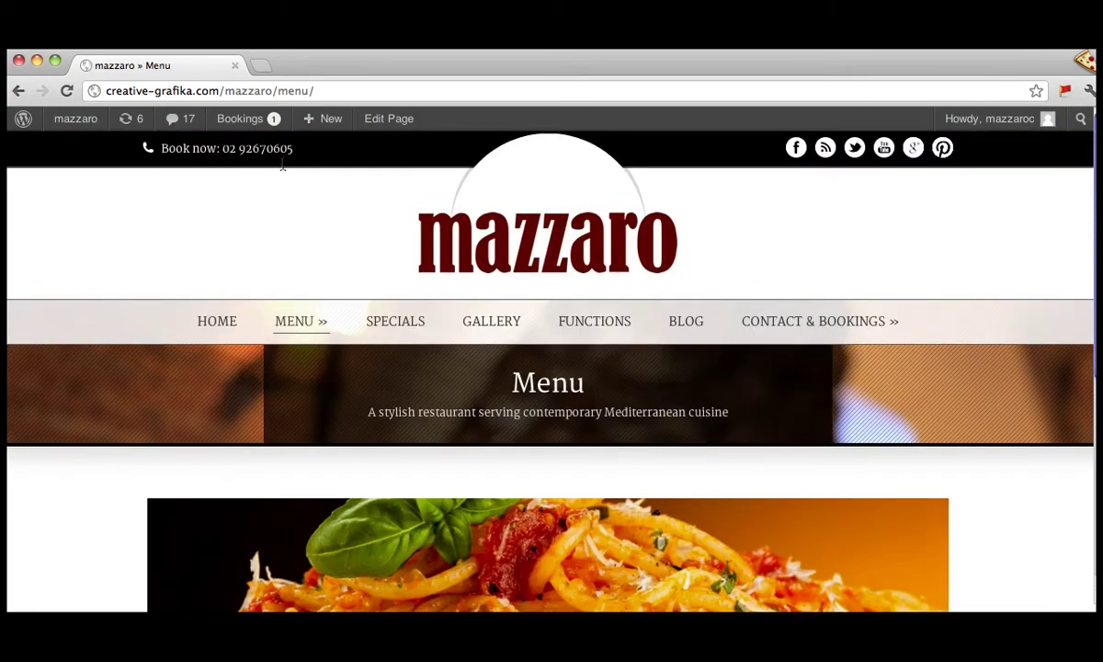
Step: Open the Menu page for editing and add "TESTING ONE TO THREE." at the end of the last paragraph
{"action": "left_click", "coordinate": [400, 120]}
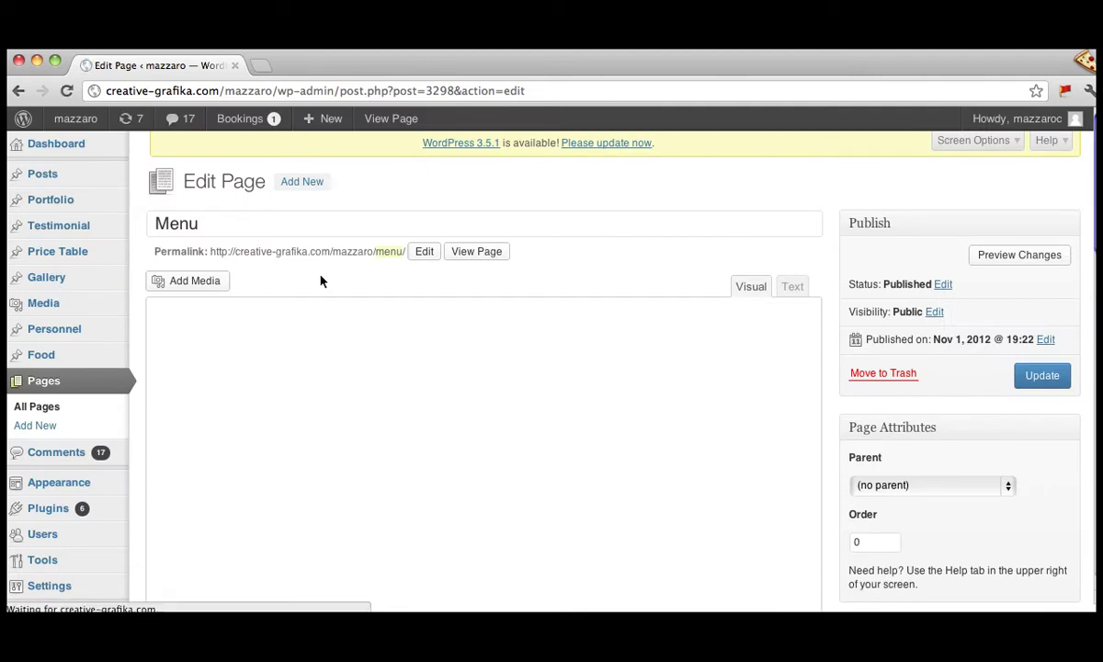
{"action": "scroll", "coordinate": [907, 396], "scroll_direction": "down", "scroll_amount": 3}
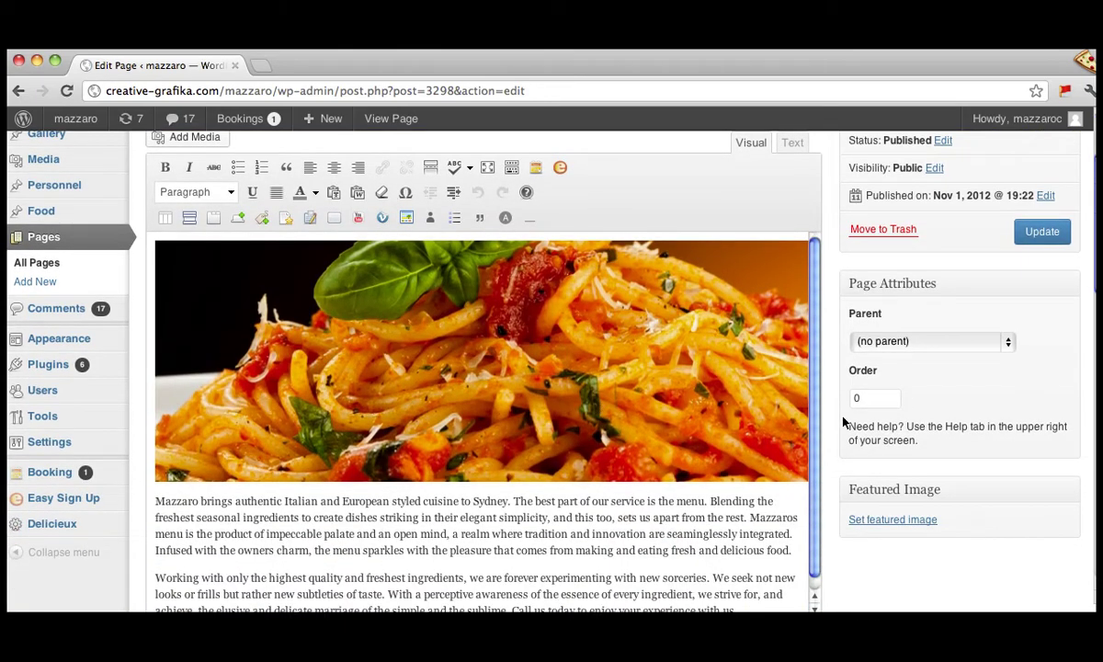
{"action": "scroll", "coordinate": [828, 345], "scroll_direction": "down", "scroll_amount": 3}
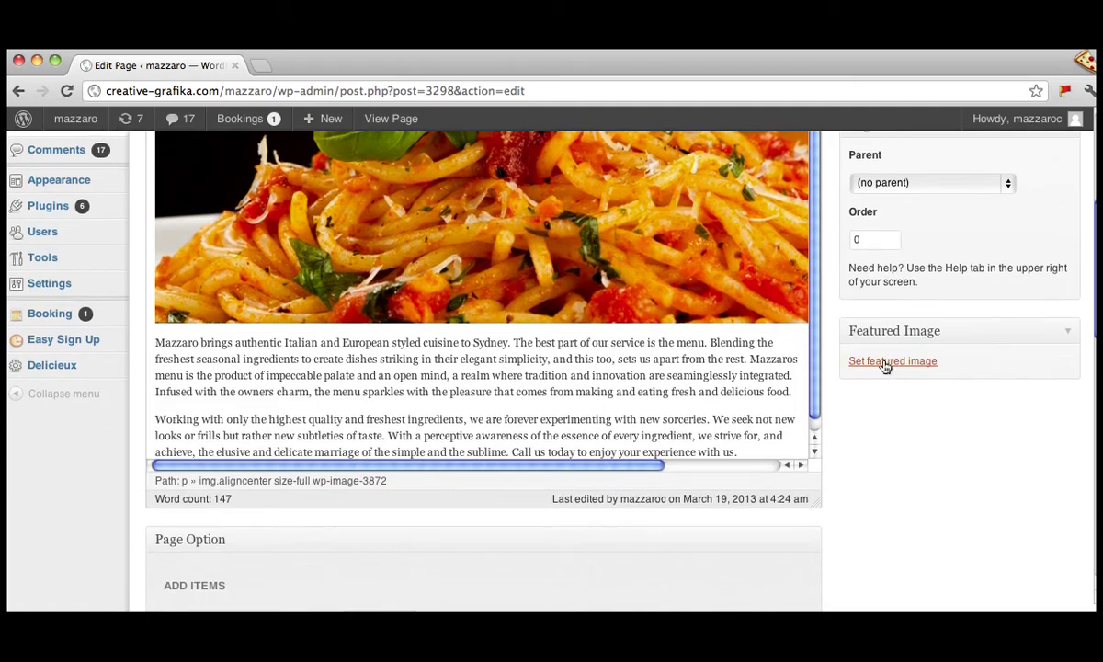
{"action": "left_click", "coordinate": [759, 441]}
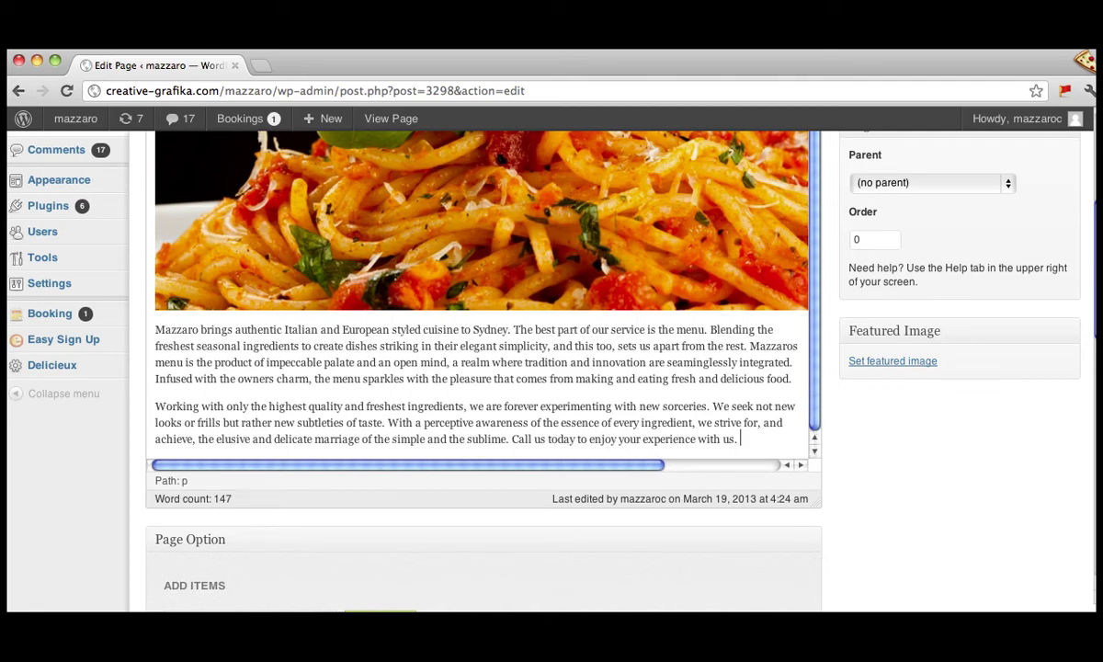
{"action": "type", "text": "TEs"}
{"action": "key", "text": "BackSpace"}
{"action": "type", "text": "STING ONE"}
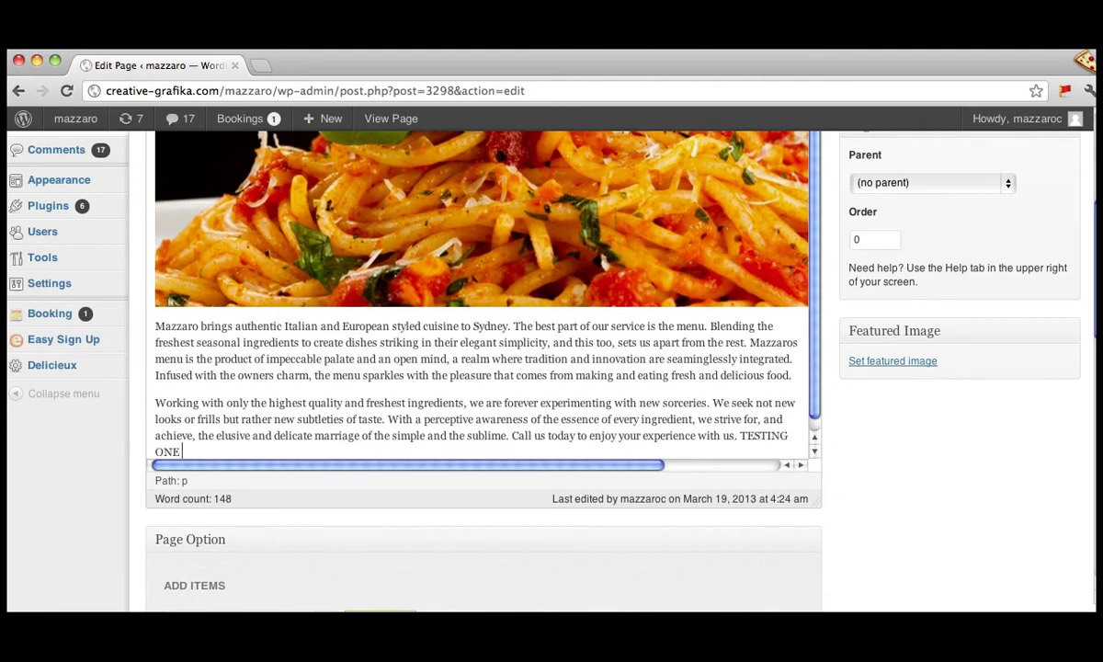
{"action": "type", "text": " TO THREE."}
Step: Colour the text "TESTING ONE TO THREE." orange
{"action": "left_click_drag", "start_coordinate": [740, 435], "coordinate": [807, 431]}
{"action": "scroll", "coordinate": [813, 415], "scroll_direction": "up", "scroll_amount": 1}
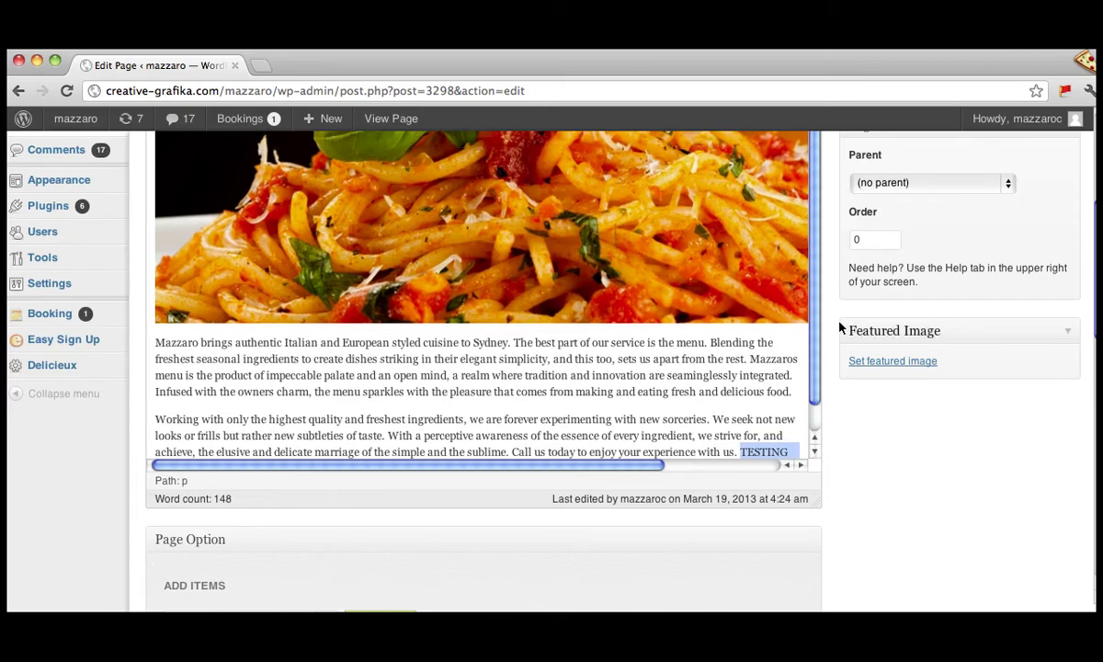
{"action": "scroll", "coordinate": [984, 350], "scroll_direction": "up", "scroll_amount": 1}
{"action": "scroll", "coordinate": [483, 386], "scroll_direction": "up", "scroll_amount": 5}
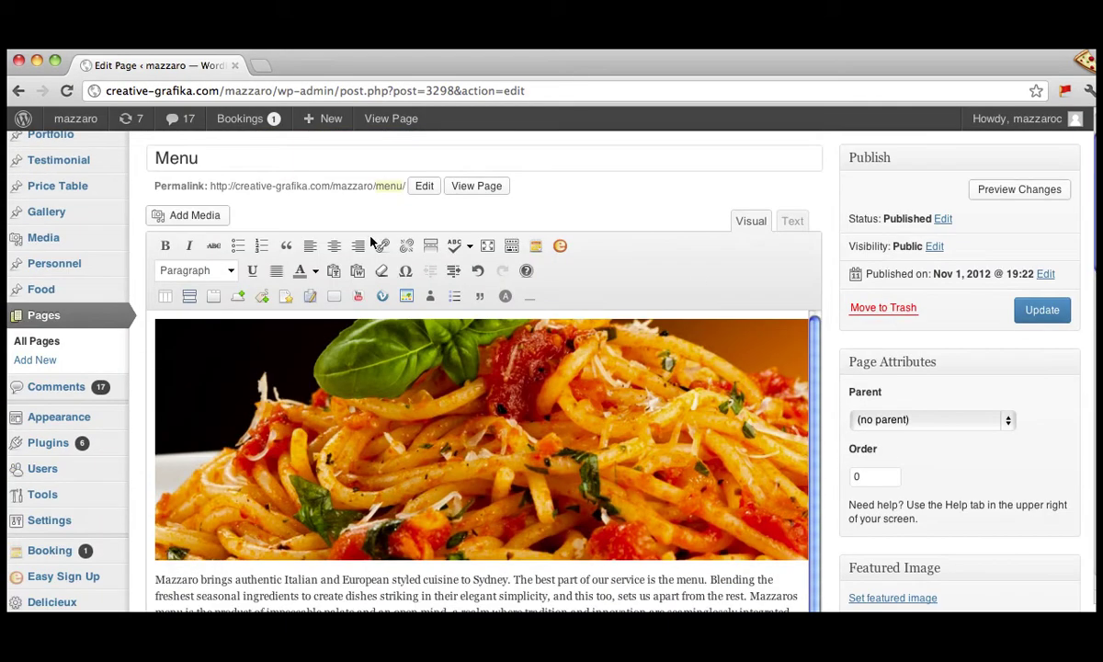
{"action": "left_click", "coordinate": [315, 273]}
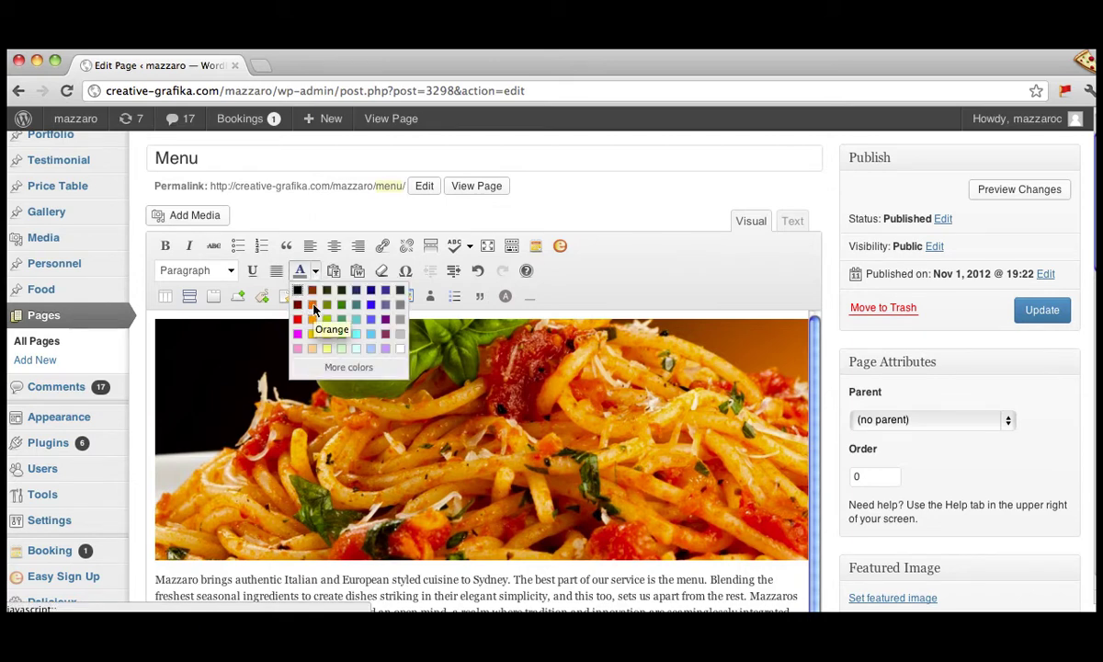
{"action": "left_click", "coordinate": [313, 308]}
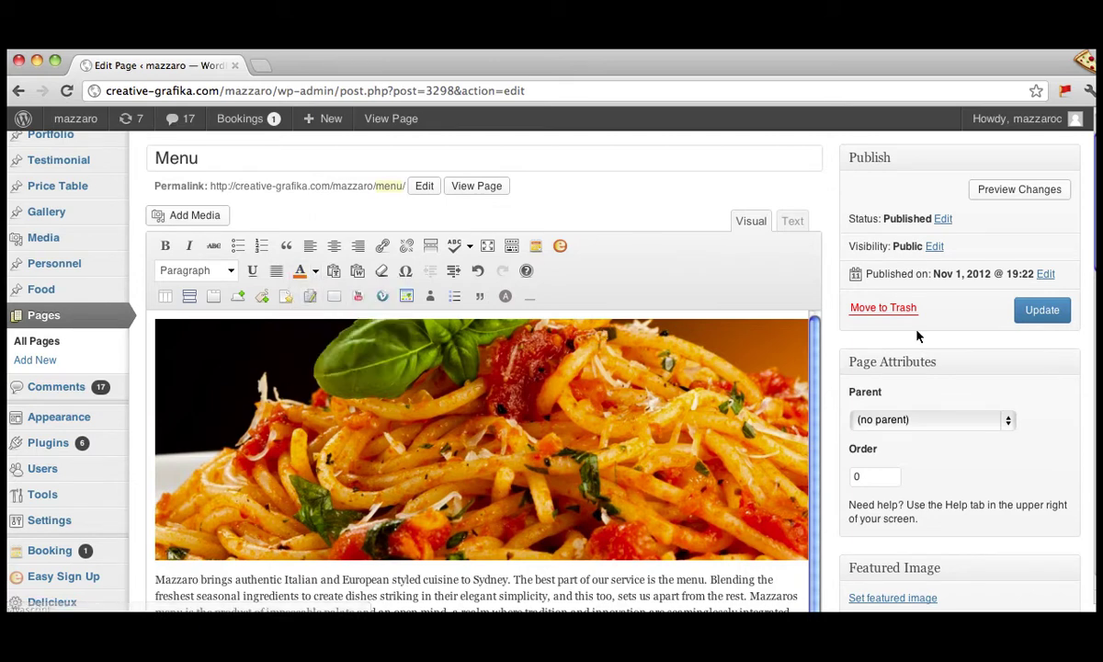
Step: Make the text "TESTING ONE TO THREE." bold and italic
{"action": "scroll", "coordinate": [1090, 356], "scroll_direction": "down", "scroll_amount": 5}
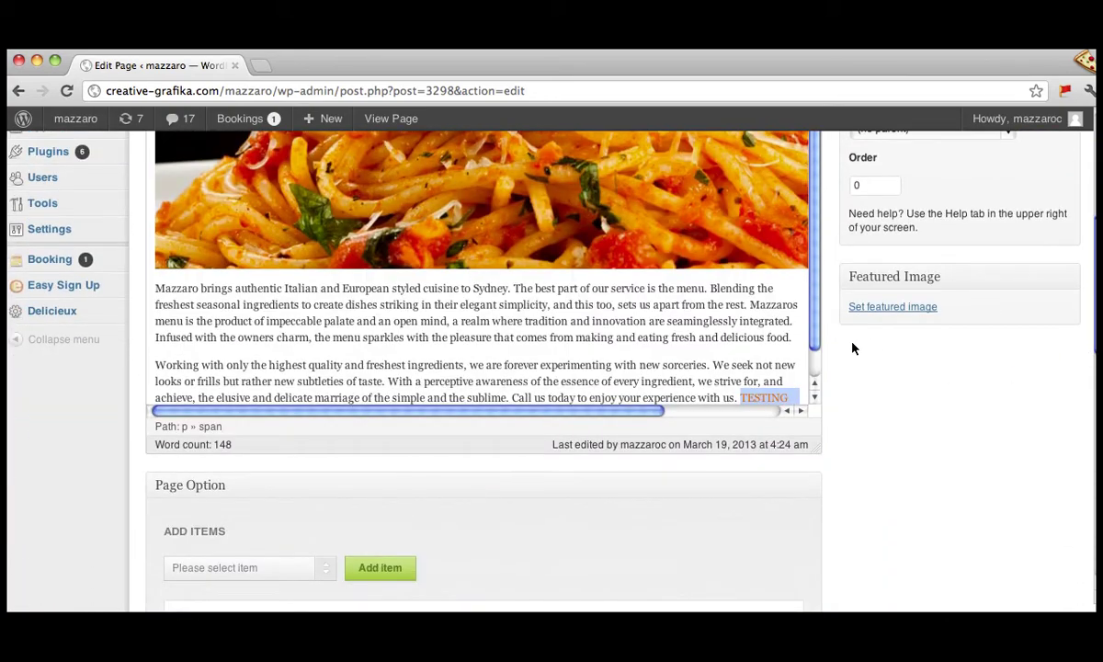
{"action": "scroll", "coordinate": [816, 346], "scroll_direction": "down", "scroll_amount": 1}
{"action": "scroll", "coordinate": [515, 350], "scroll_direction": "up", "scroll_amount": 4}
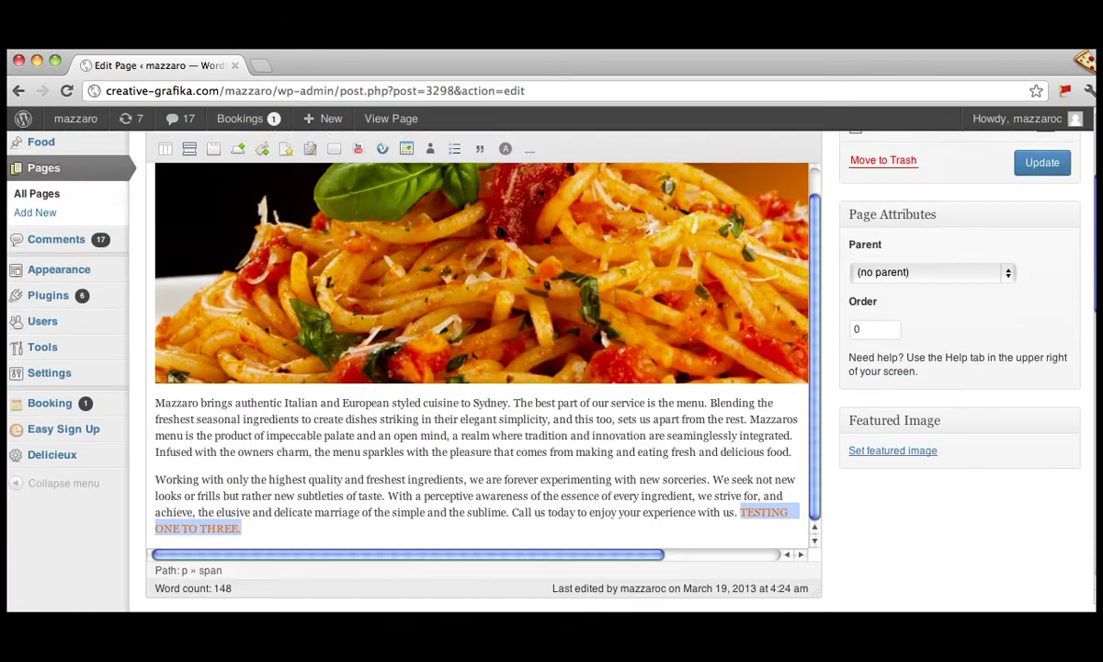
{"action": "left_click", "coordinate": [165, 158]}
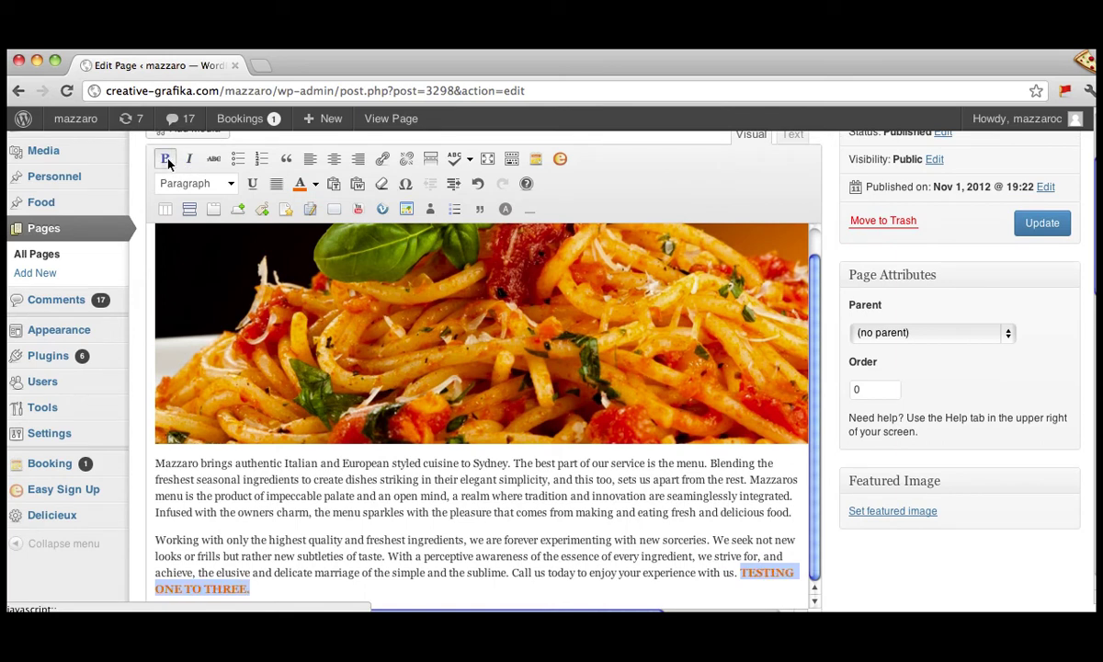
{"action": "left_click", "coordinate": [188, 159]}
{"action": "scroll", "coordinate": [687, 517], "scroll_direction": "down", "scroll_amount": 1}
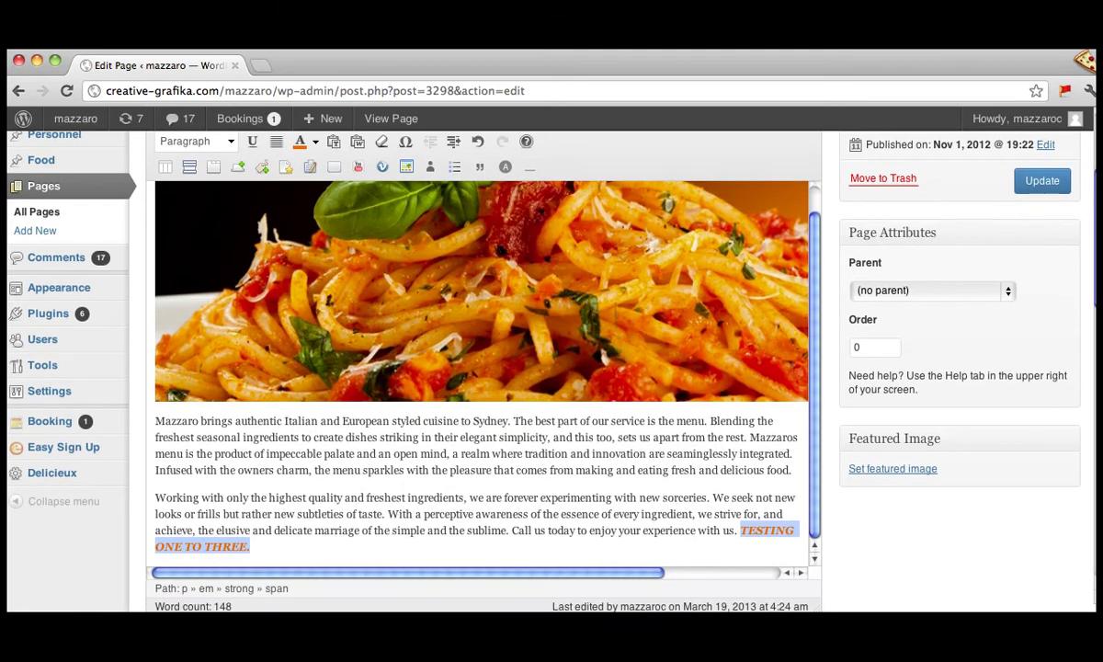
Step: Update the Menu page and view the published version down to its last paragraph
{"action": "left_click", "coordinate": [1031, 187]}
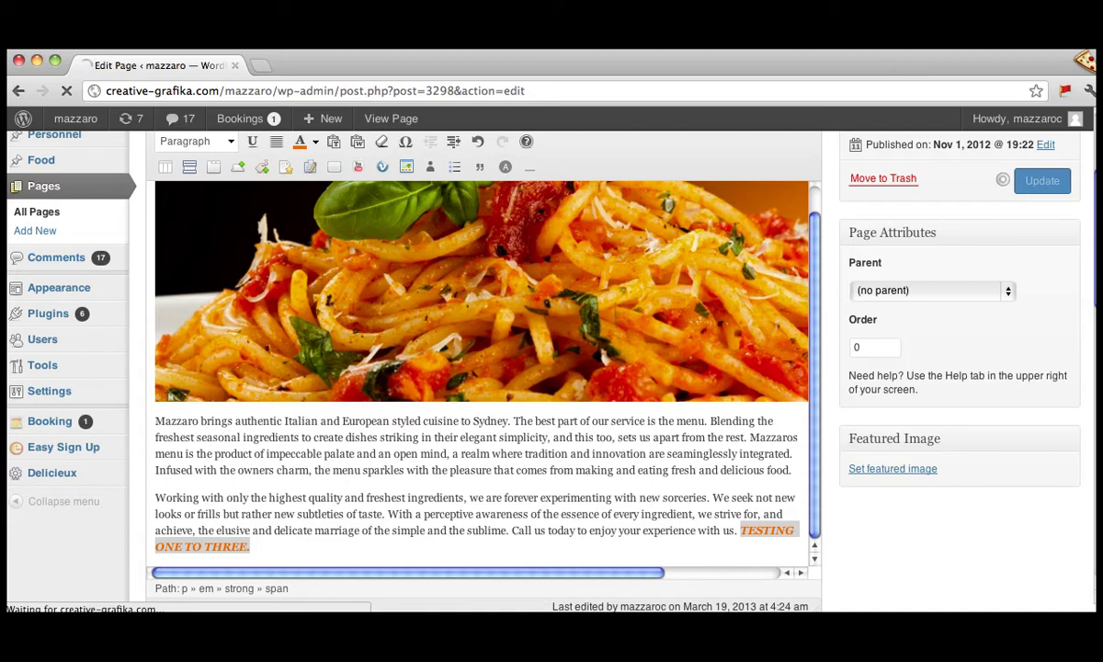
{"action": "scroll", "coordinate": [1034, 188], "scroll_direction": "up", "scroll_amount": 3}
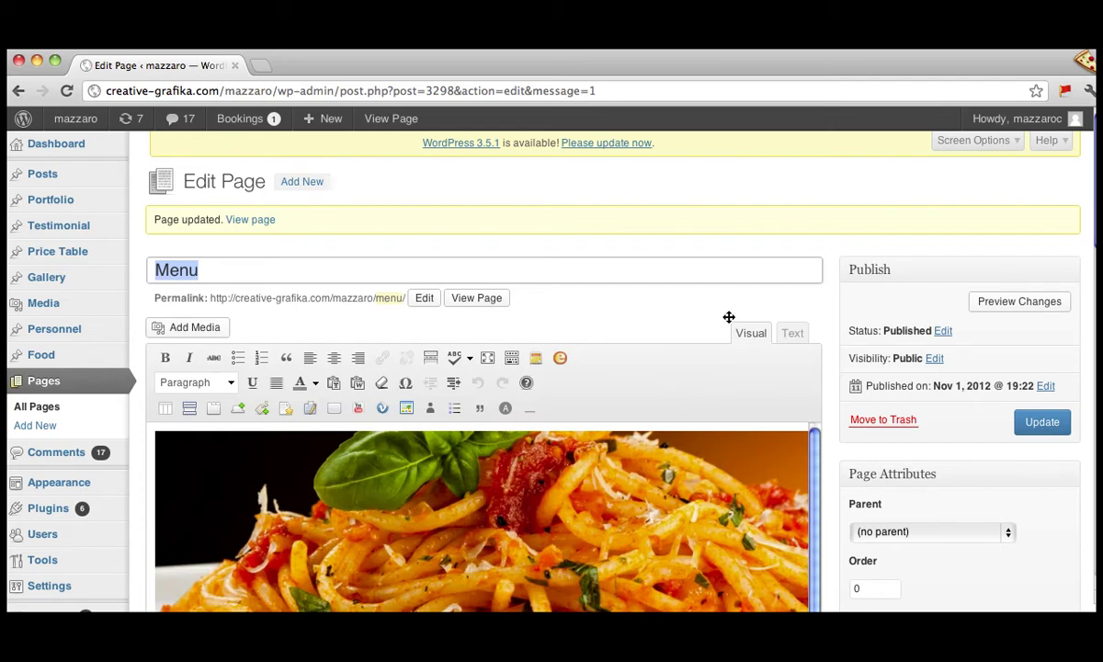
{"action": "left_click", "coordinate": [478, 304]}
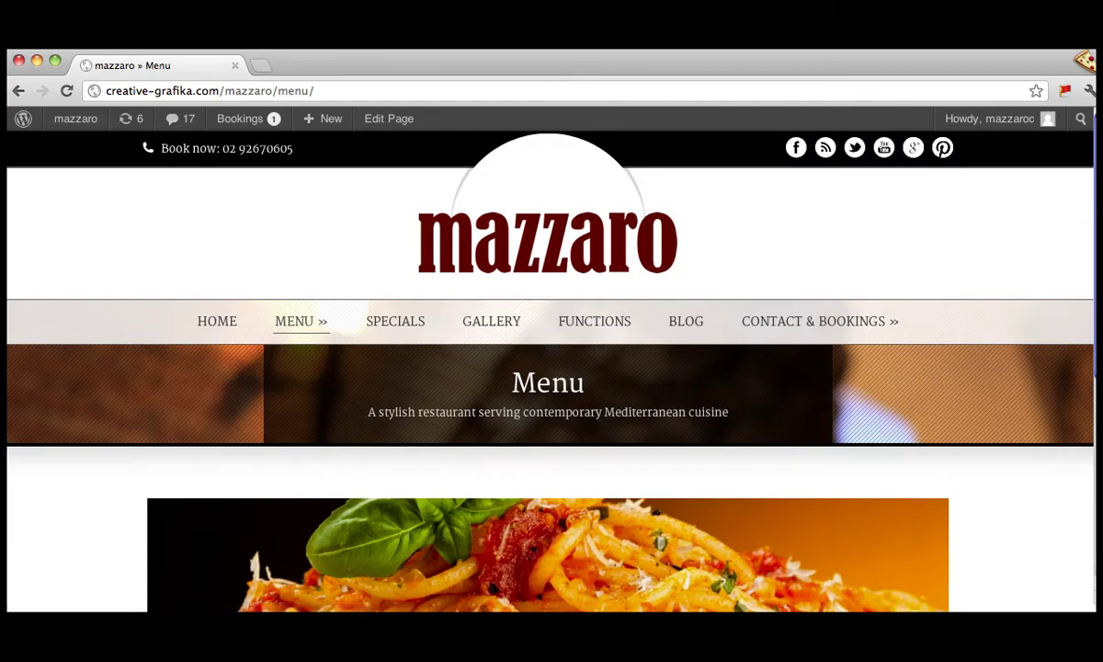
{"action": "scroll", "coordinate": [1071, 370], "scroll_direction": "down", "scroll_amount": 5}
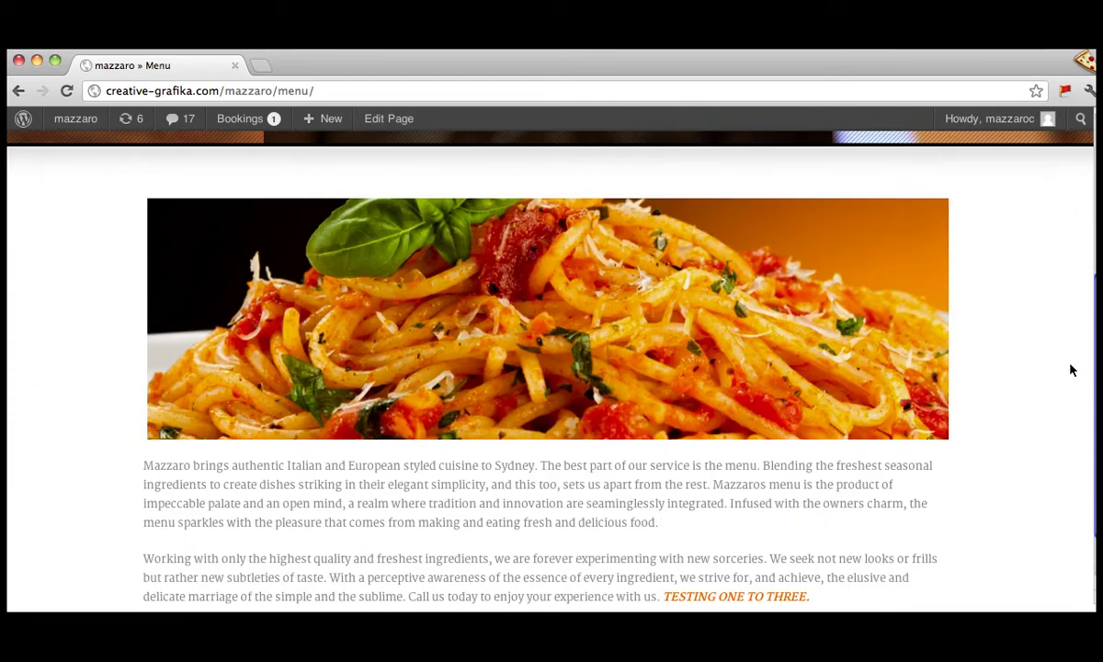
{"action": "scroll", "coordinate": [1071, 370], "scroll_direction": "down", "scroll_amount": 1}
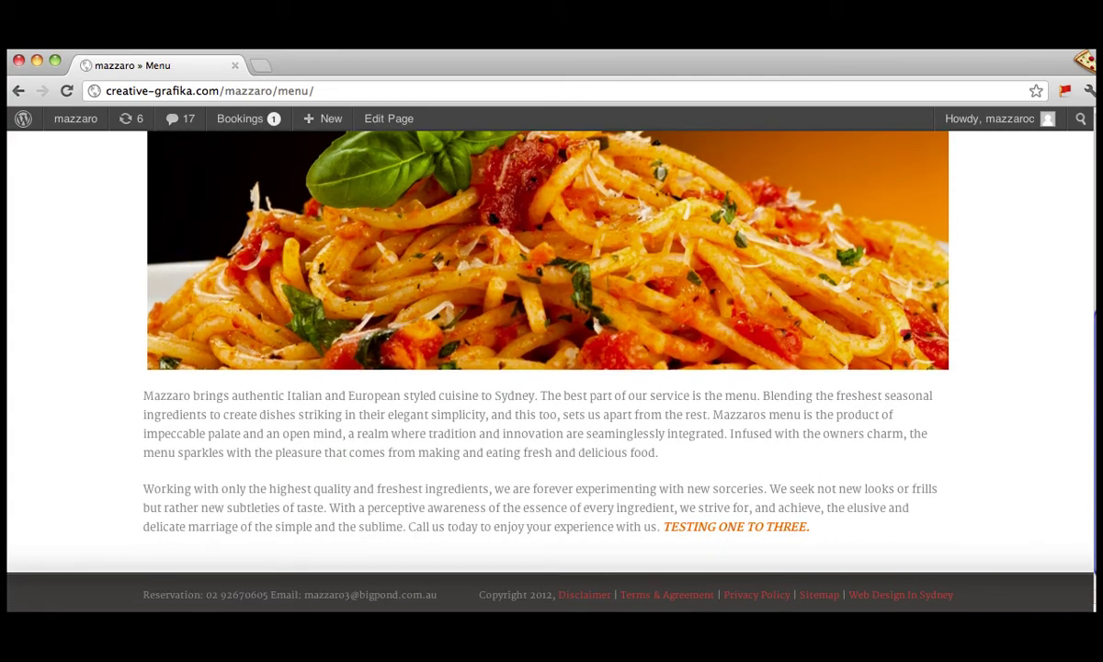
{"action": "scroll", "coordinate": [551, 368], "scroll_direction": "up", "scroll_amount": 6}
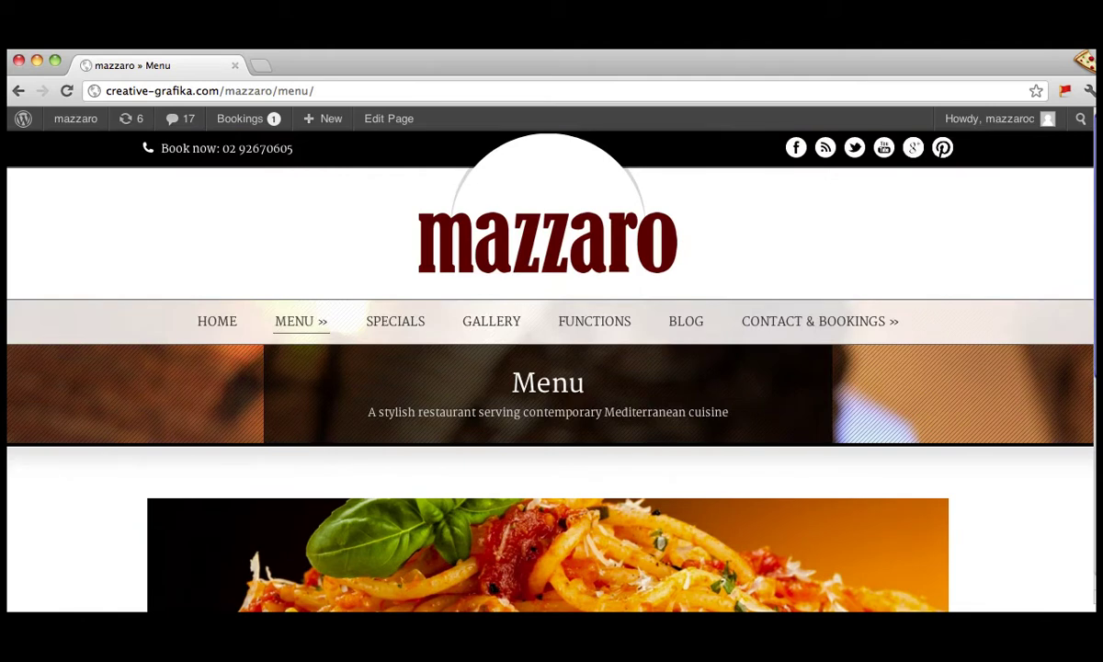
Step: Reopen the Menu page for editing and delete "TESTING ONE TO THREE." from the last paragraph
{"action": "left_click", "coordinate": [395, 121]}
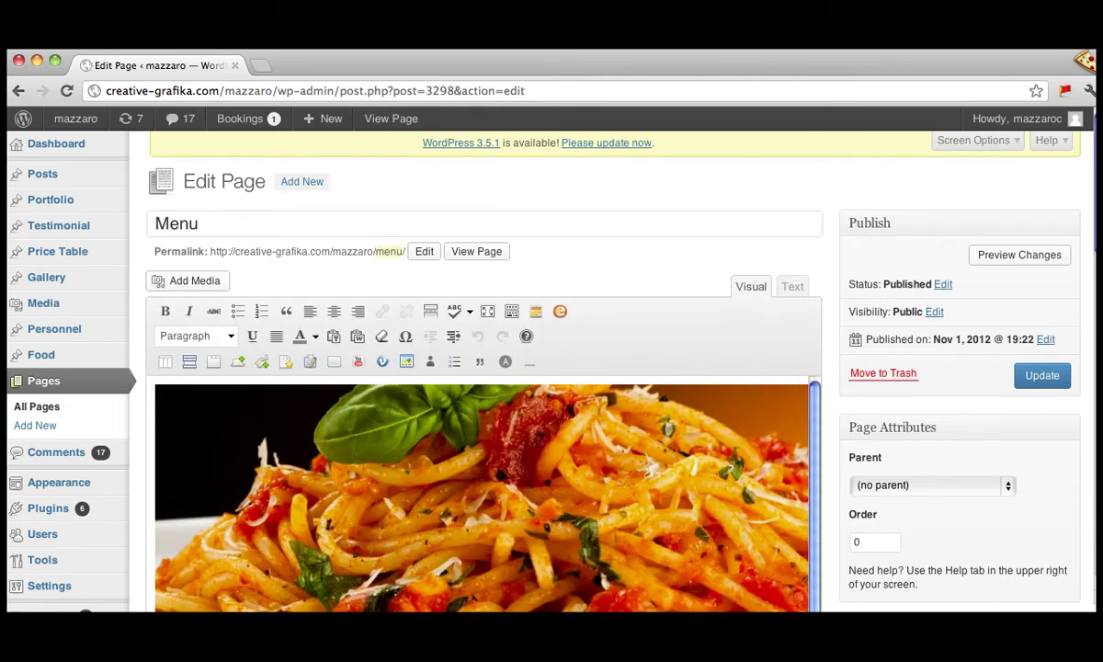
{"action": "scroll", "coordinate": [803, 412], "scroll_direction": "down", "scroll_amount": 5}
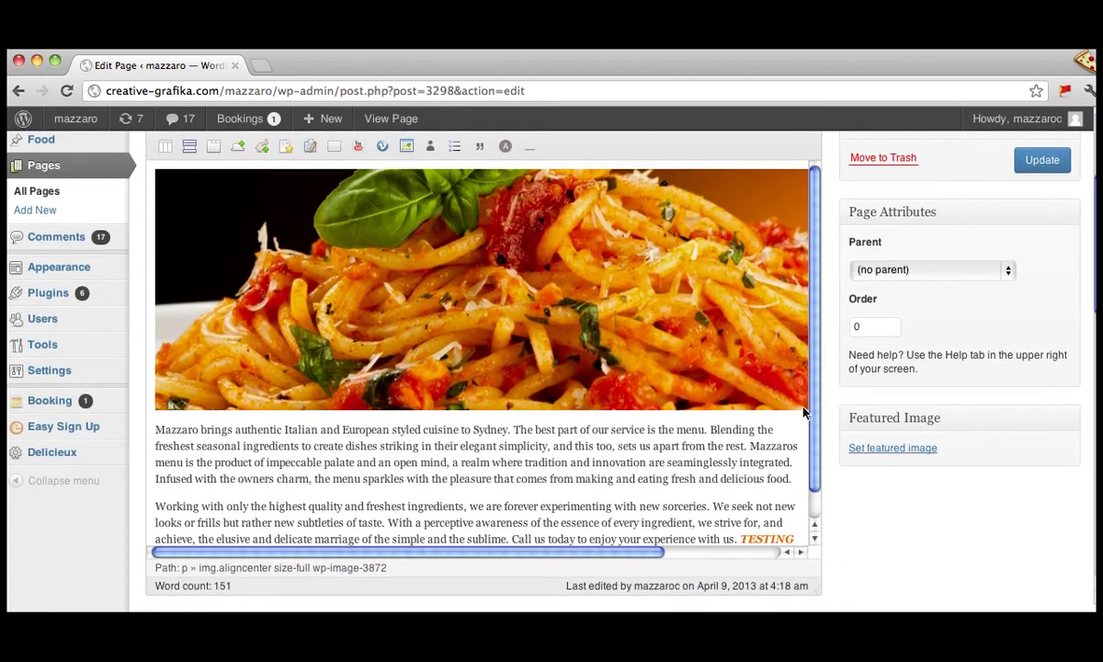
{"action": "scroll", "coordinate": [803, 413], "scroll_direction": "down", "scroll_amount": 1}
{"action": "left_click_drag", "start_coordinate": [739, 513], "coordinate": [751, 520]}
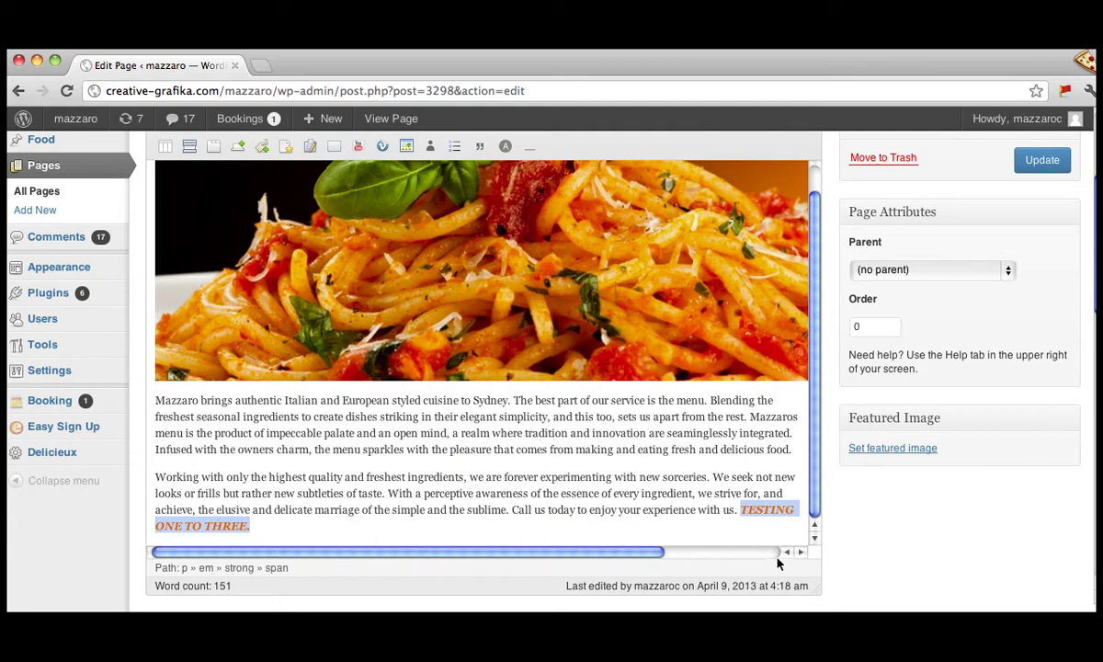
{"action": "key", "text": "BackSpace"}
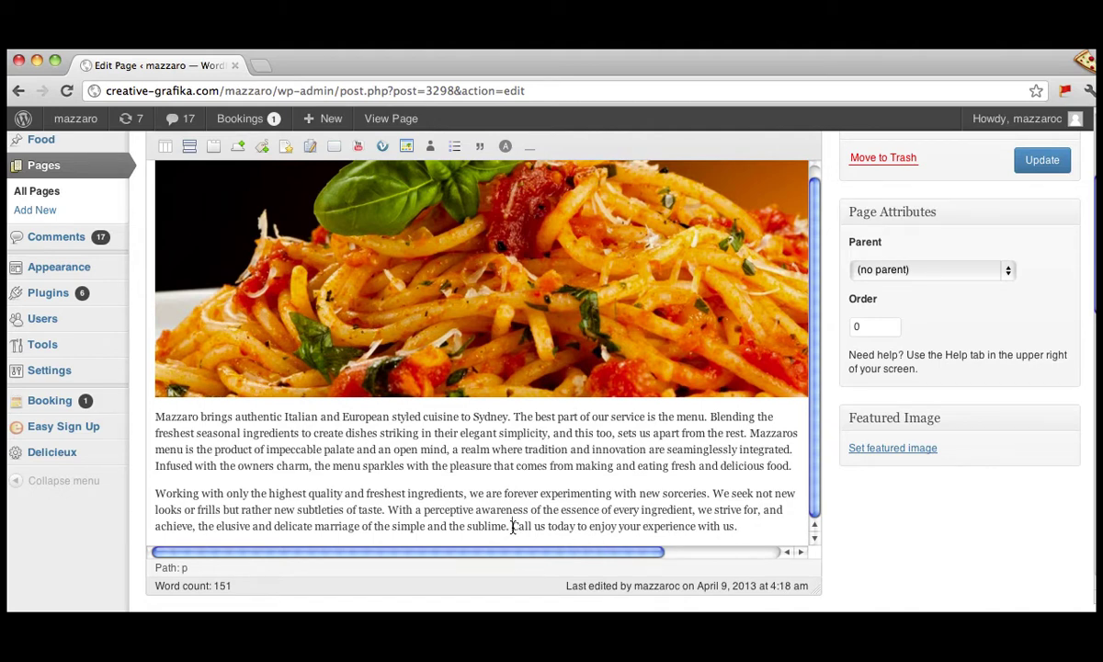
Step: Start inserting a link on the sentence "Call us today to enjoy your experience with us."
{"action": "left_click_drag", "start_coordinate": [512, 526], "coordinate": [685, 529]}
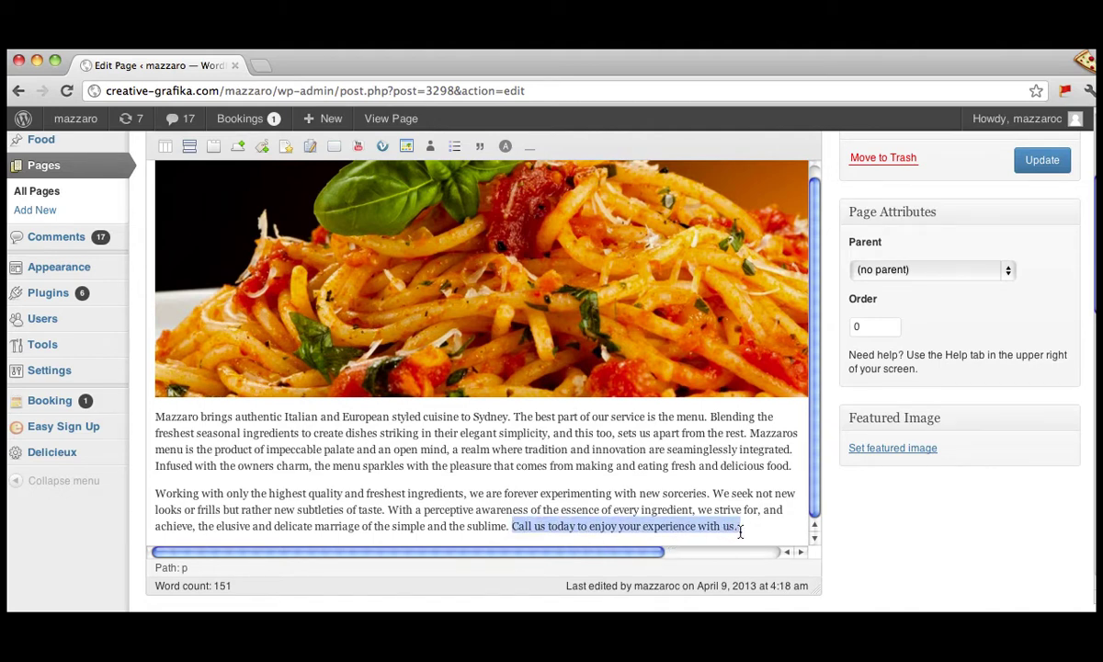
{"action": "scroll", "coordinate": [620, 568], "scroll_direction": "up", "scroll_amount": 3}
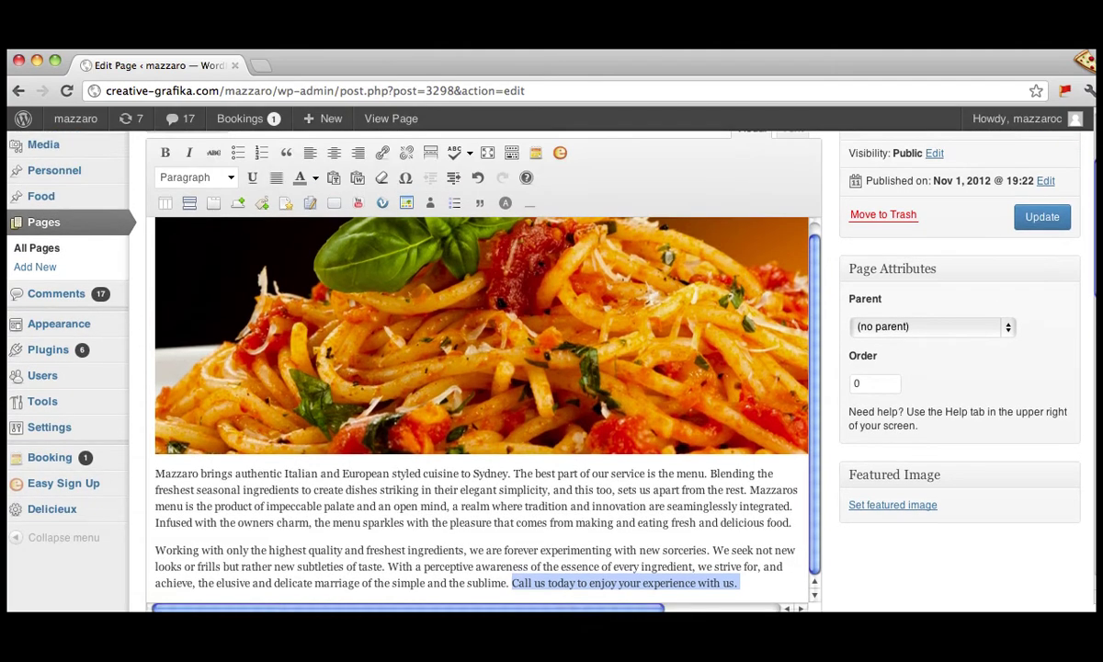
{"action": "left_click", "coordinate": [383, 164]}
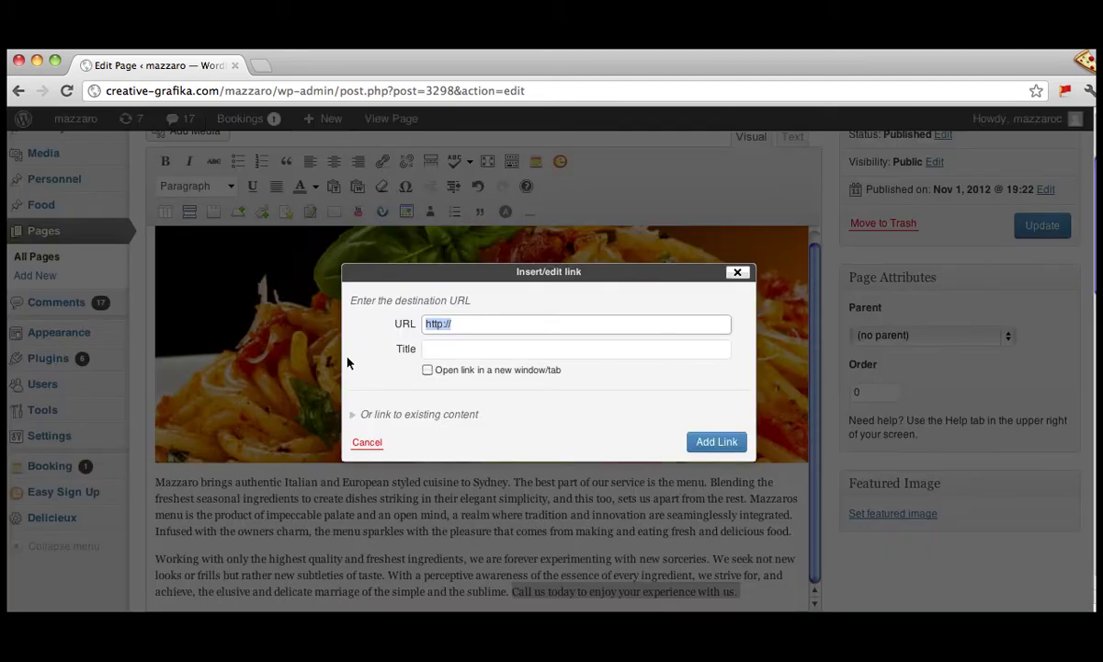
Step: Open a new browser tab alongside the page editor
{"action": "left_click", "coordinate": [261, 69]}
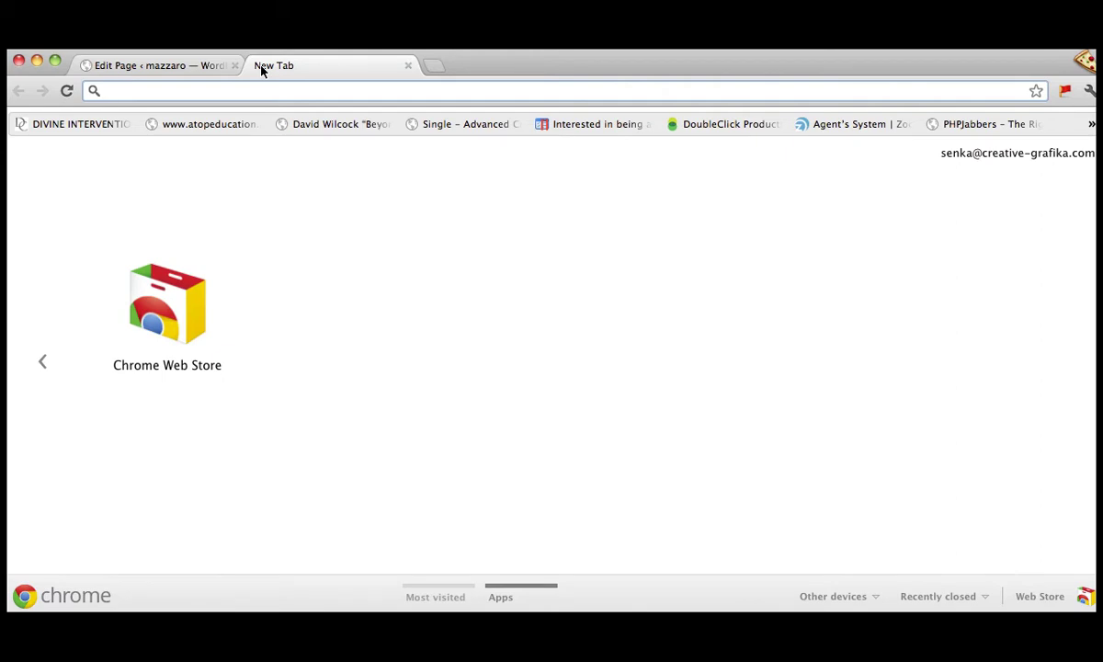
{"action": "type", "text": "CREAT"}
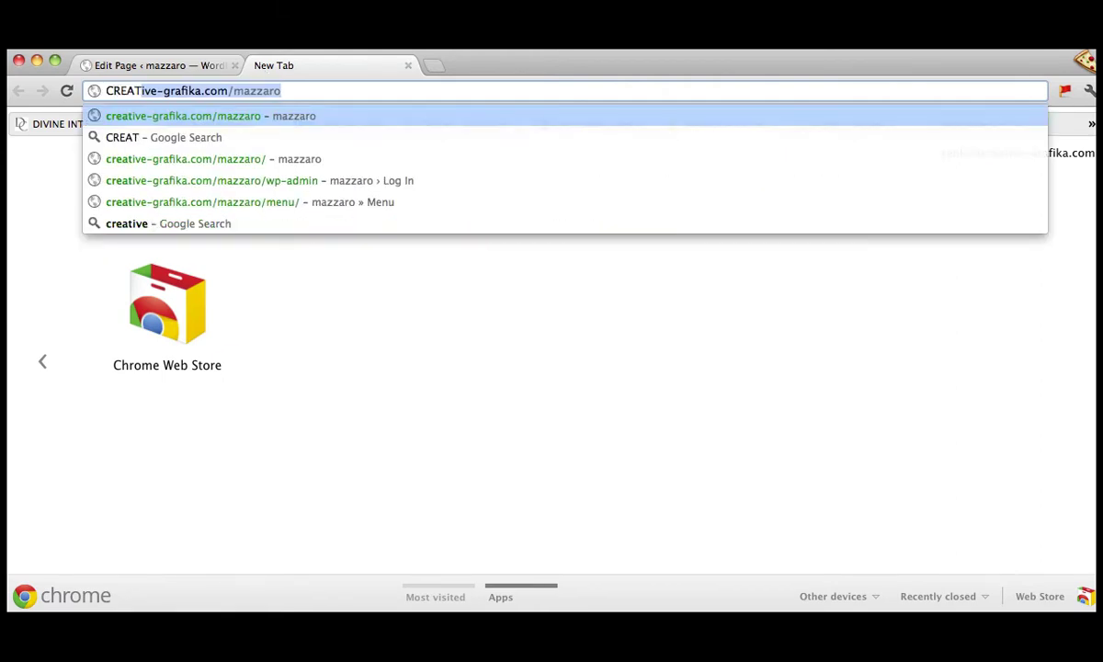
{"action": "key", "text": "BackSpace"}
{"action": "key", "text": "BackSpace"}
{"action": "key", "text": "BackSpace"}
{"action": "key", "text": "BackSpace"}
{"action": "key", "text": "BackSpace"}
{"action": "key", "text": "BackSpace"}
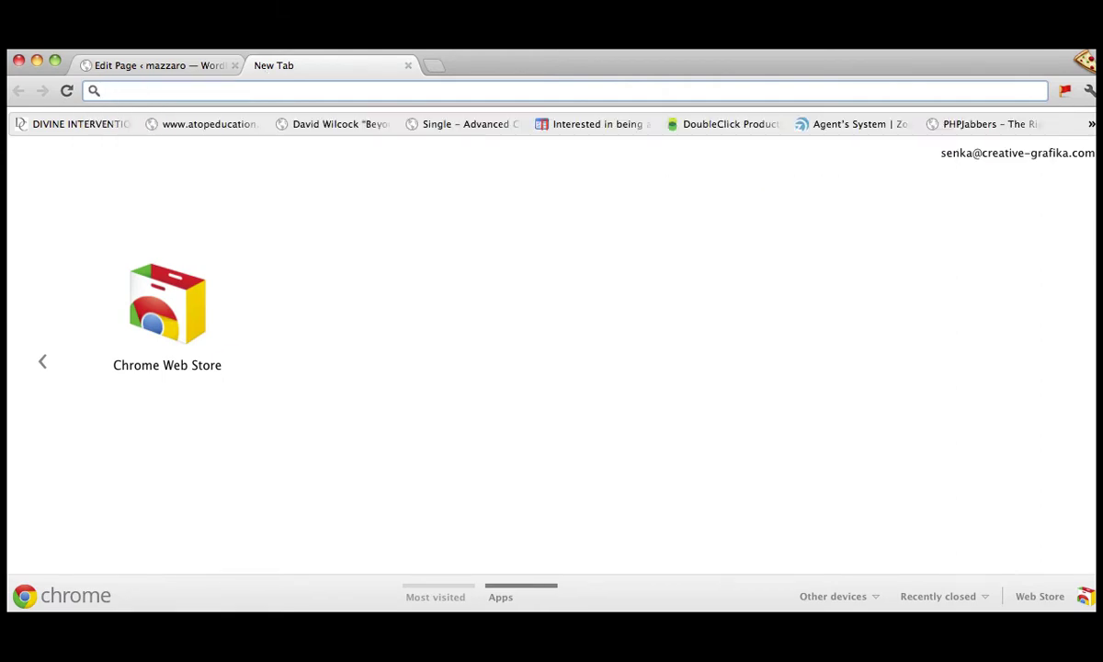
{"action": "type", "text": "CREA"}
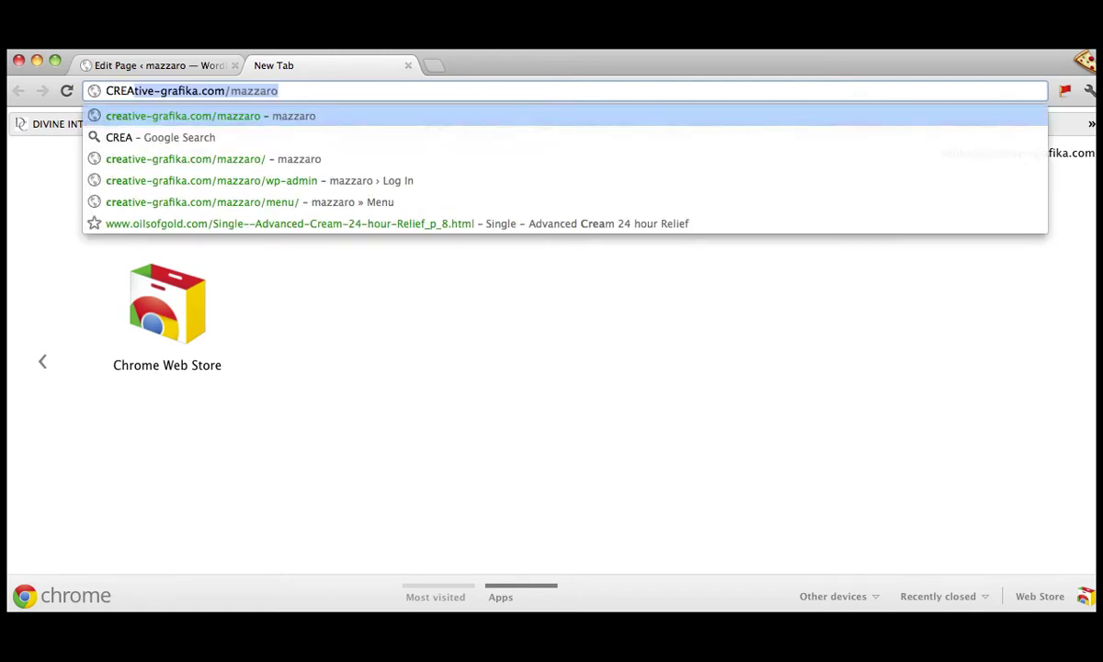
{"action": "key", "text": "BackSpace"}
{"action": "key", "text": "BackSpace"}
{"action": "key", "text": "BackSpace"}
{"action": "key", "text": "BackSpace"}
{"action": "key", "text": "BackSpace"}
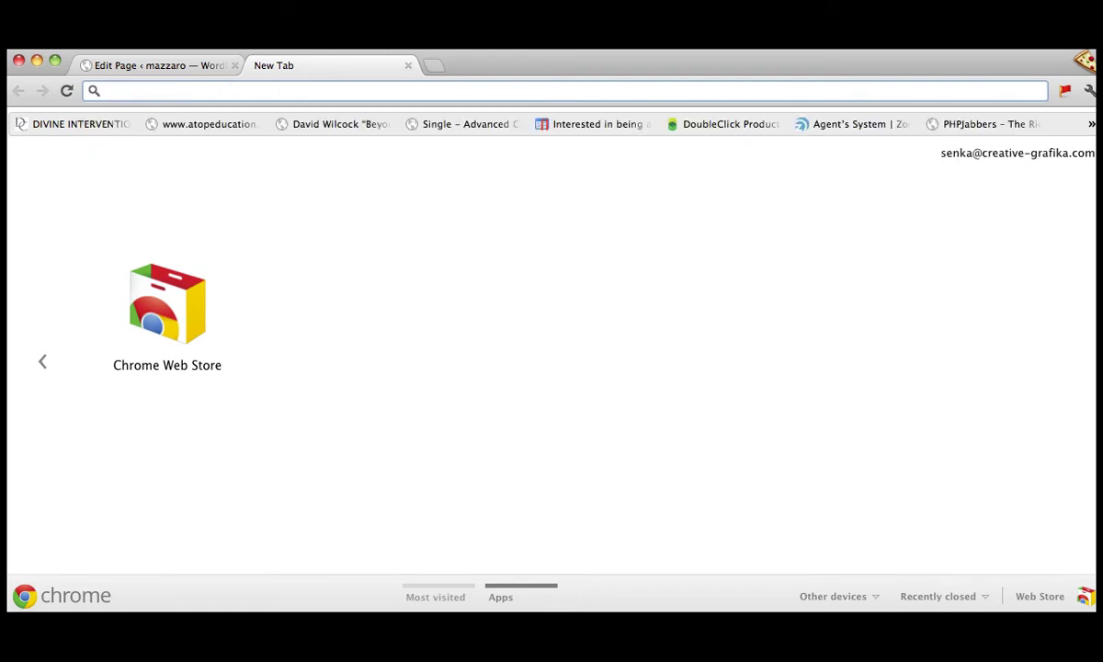
Step: Go to the restaurant site's home page at creative-grafika.com/mazzaro
{"action": "type", "text": "creta"}
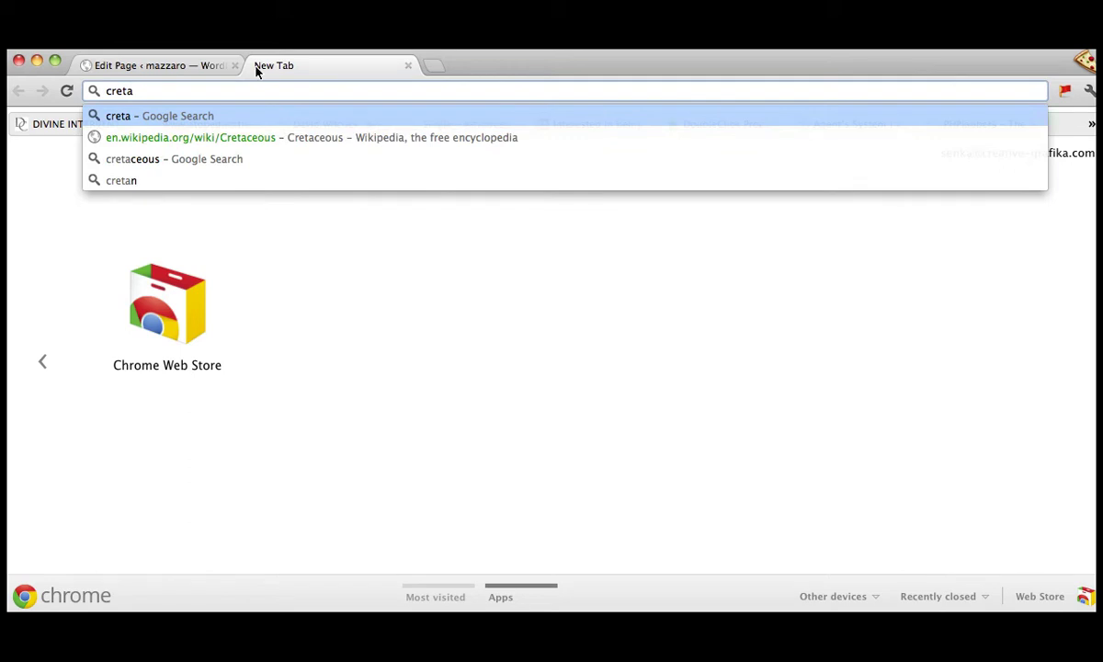
{"action": "key", "text": "BackSpace"}
{"action": "key", "text": "BackSpace"}
{"action": "type", "text": "at"}
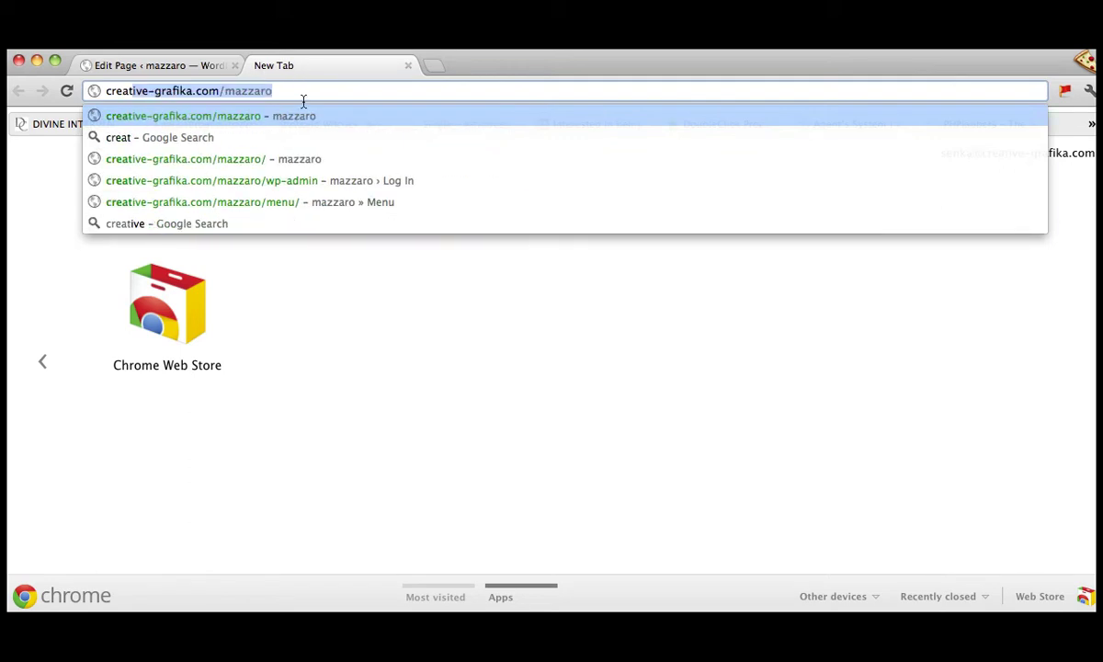
{"action": "key", "text": "Return"}
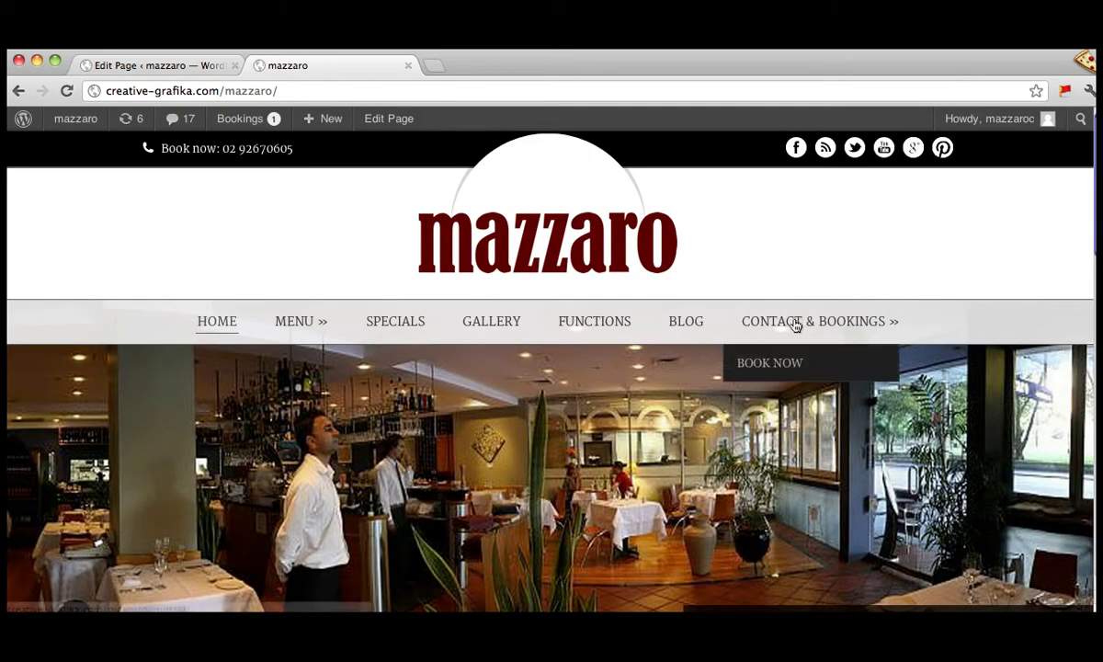
Step: Open the site's Contact & Bookings page and look through it from the map to the contact form
{"action": "left_click", "coordinate": [795, 324]}
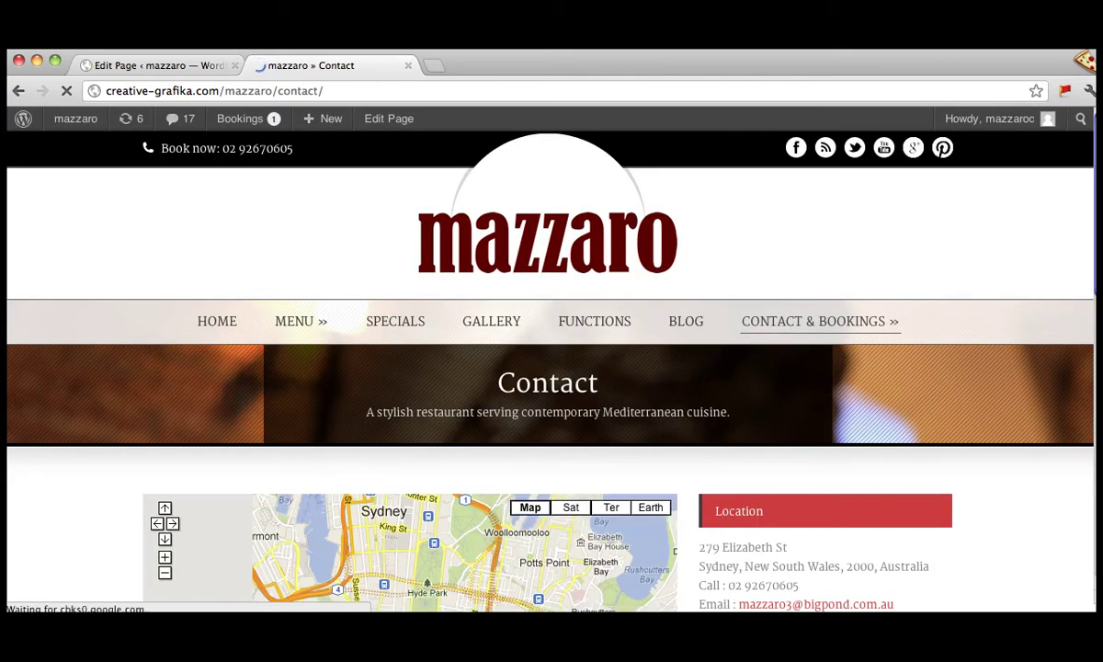
{"action": "scroll", "coordinate": [551, 367], "scroll_direction": "down", "scroll_amount": 3}
{"action": "scroll", "coordinate": [1089, 346], "scroll_direction": "down", "scroll_amount": 8}
{"action": "scroll", "coordinate": [1089, 401], "scroll_direction": "up", "scroll_amount": 3}
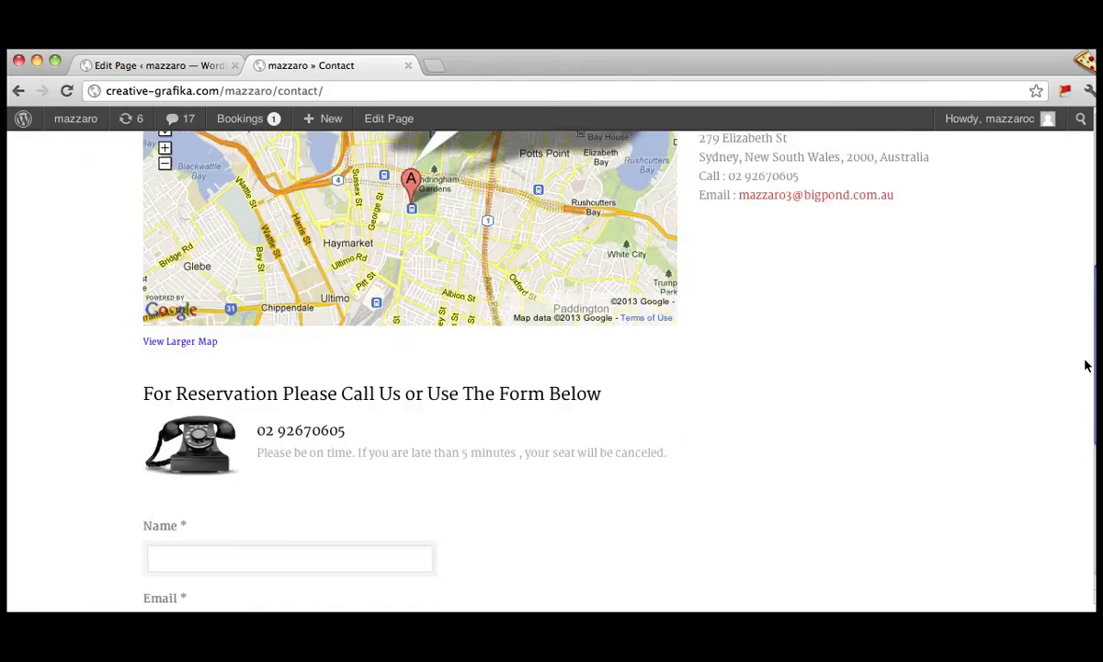
{"action": "scroll", "coordinate": [1085, 355], "scroll_direction": "down", "scroll_amount": 8}
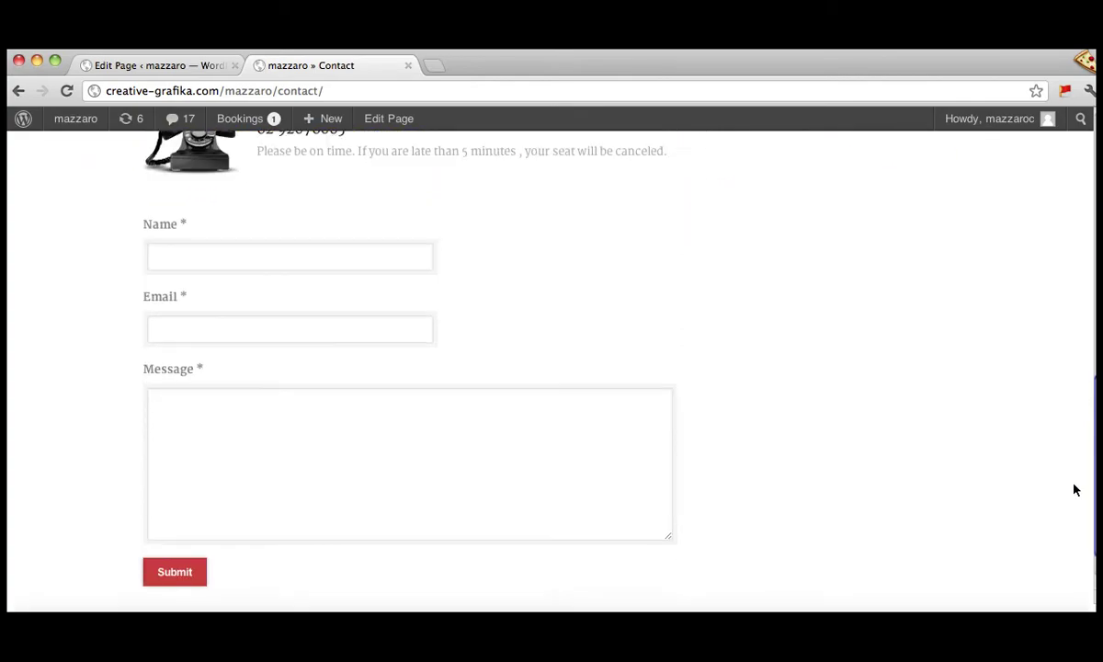
{"action": "scroll", "coordinate": [1076, 478], "scroll_direction": "up", "scroll_amount": 5}
{"action": "scroll", "coordinate": [1080, 425], "scroll_direction": "up", "scroll_amount": 10}
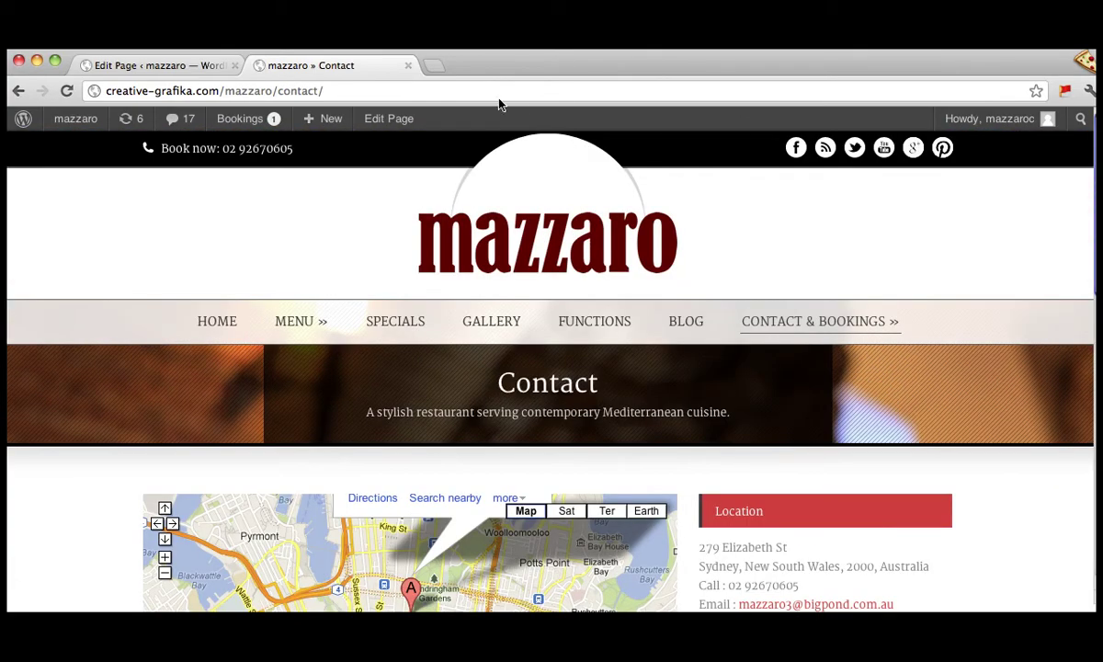
Step: Copy the Contact page's web address and enter it as the destination URL of the Menu page sentence's link
{"action": "left_click_drag", "start_coordinate": [343, 92], "coordinate": [81, 103]}
{"action": "key", "text": "super+c"}
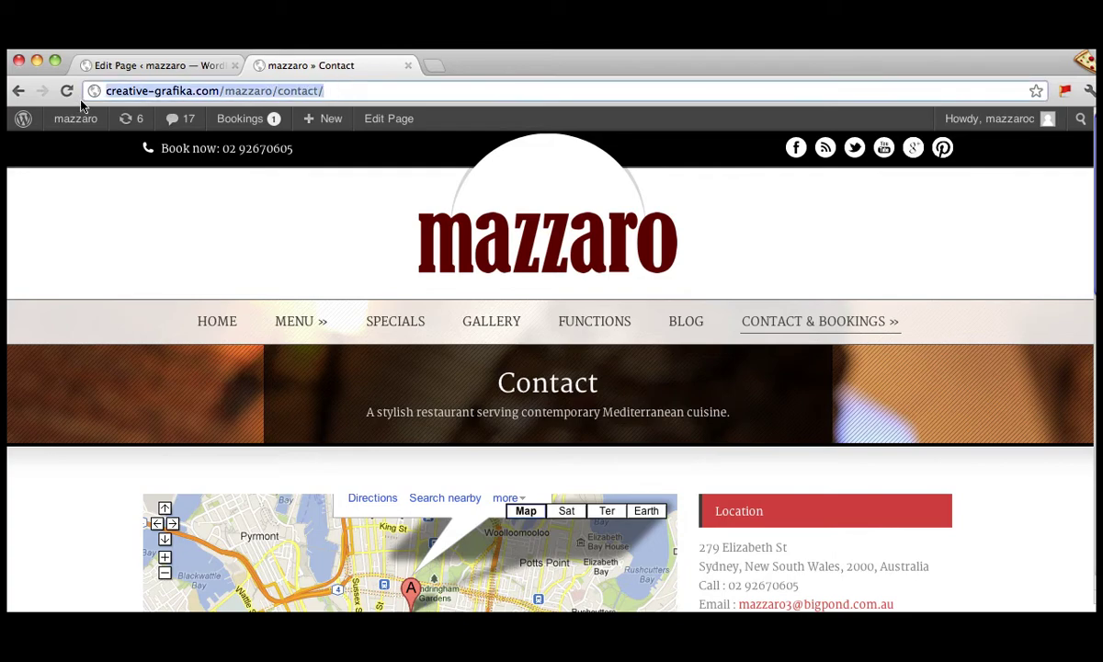
{"action": "left_click", "coordinate": [155, 70]}
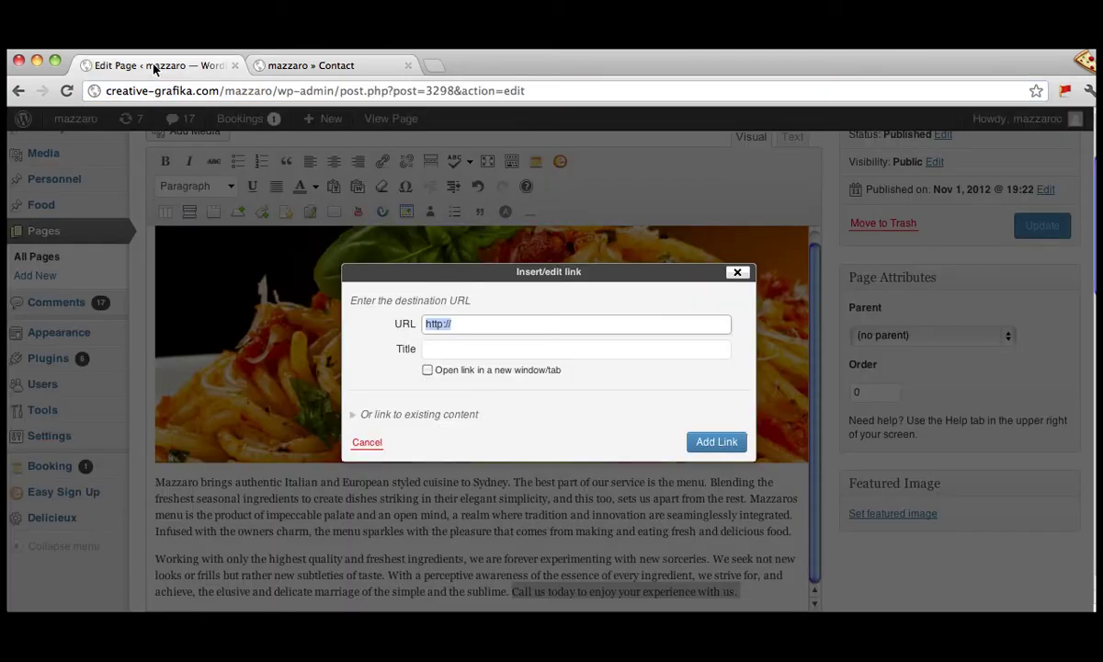
{"action": "left_click", "coordinate": [468, 326]}
{"action": "left_click_drag", "start_coordinate": [468, 327], "coordinate": [402, 323]}
{"action": "key", "text": "super+v"}
Step: Title the link "Book with Mazzaro Restaurant here" and add it to the sentence, opening in a new window/tab
{"action": "left_click", "coordinate": [443, 351]}
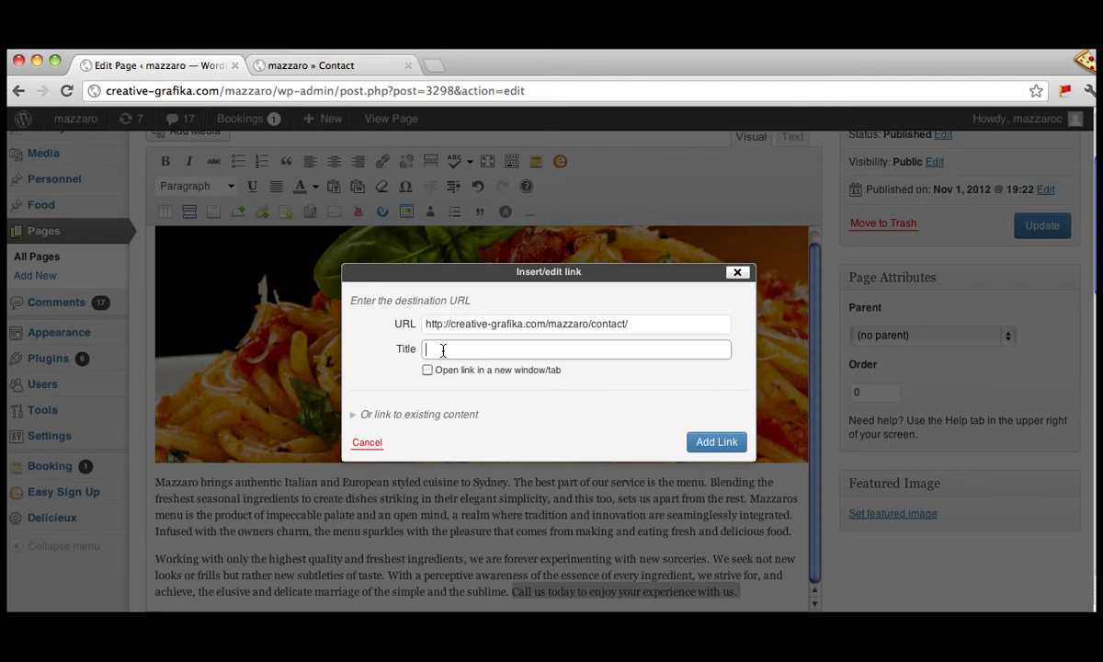
{"action": "type", "text": "Book with Mazzaro REs"}
{"action": "key", "text": "BackSpace"}
{"action": "key", "text": "BackSpace"}
{"action": "type", "text": "esta"}
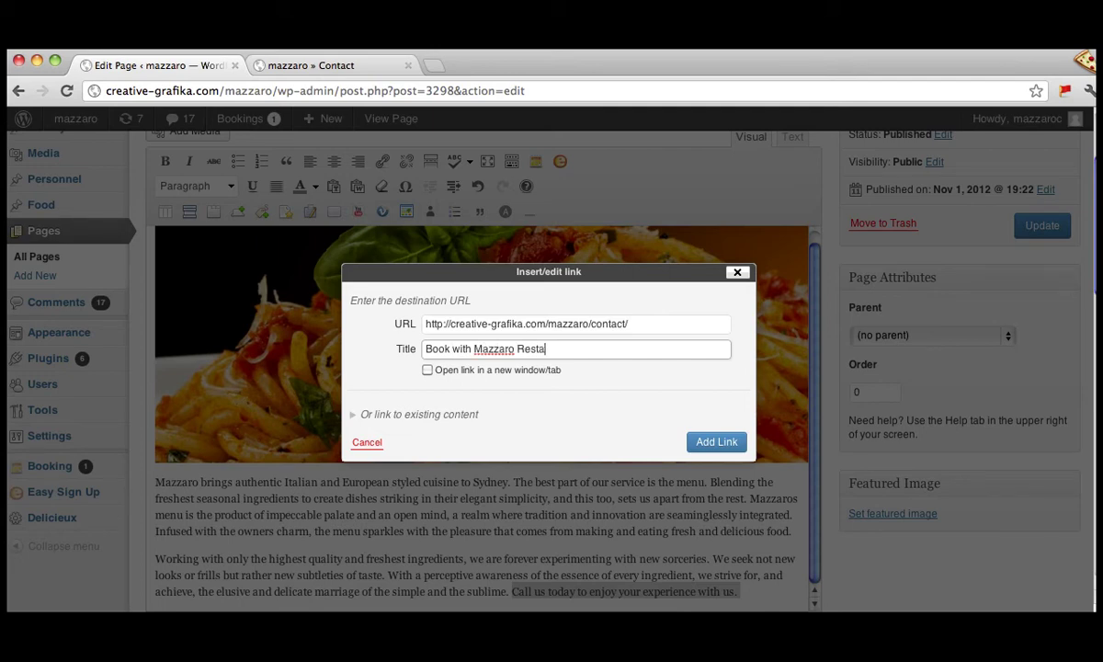
{"action": "type", "text": "urant here"}
{"action": "key", "text": "BackSpace"}
{"action": "key", "text": "BackSpace"}
{"action": "key", "text": "BackSpace"}
{"action": "key", "text": "BackSpace"}
{"action": "type", "text": "here"}
{"action": "left_click", "coordinate": [428, 369]}
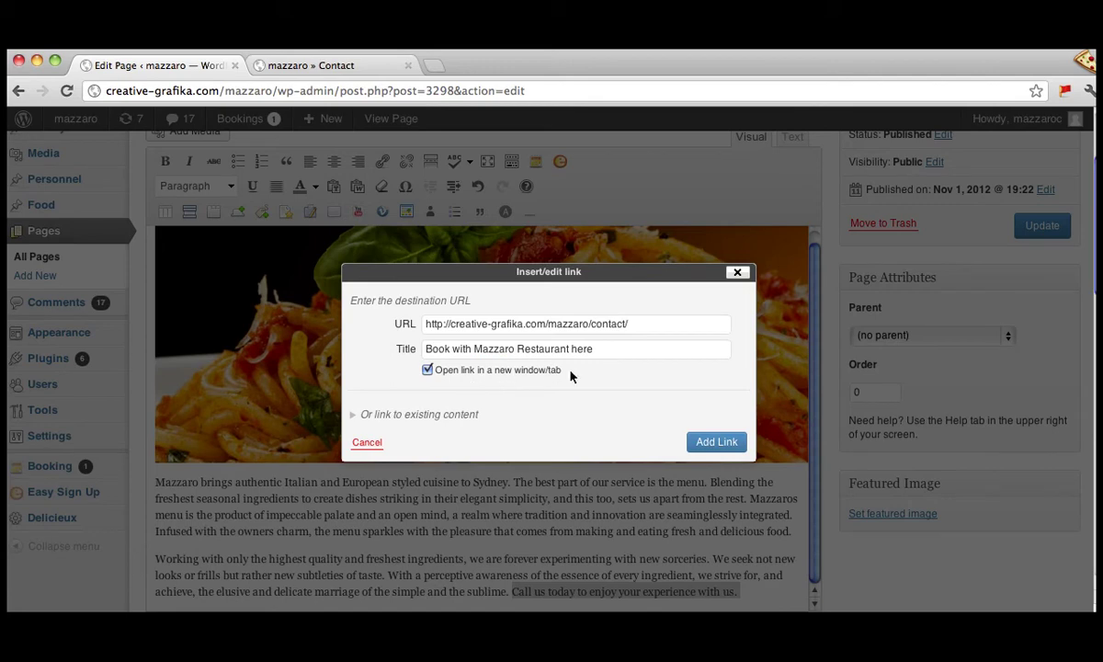
{"action": "left_click", "coordinate": [717, 442]}
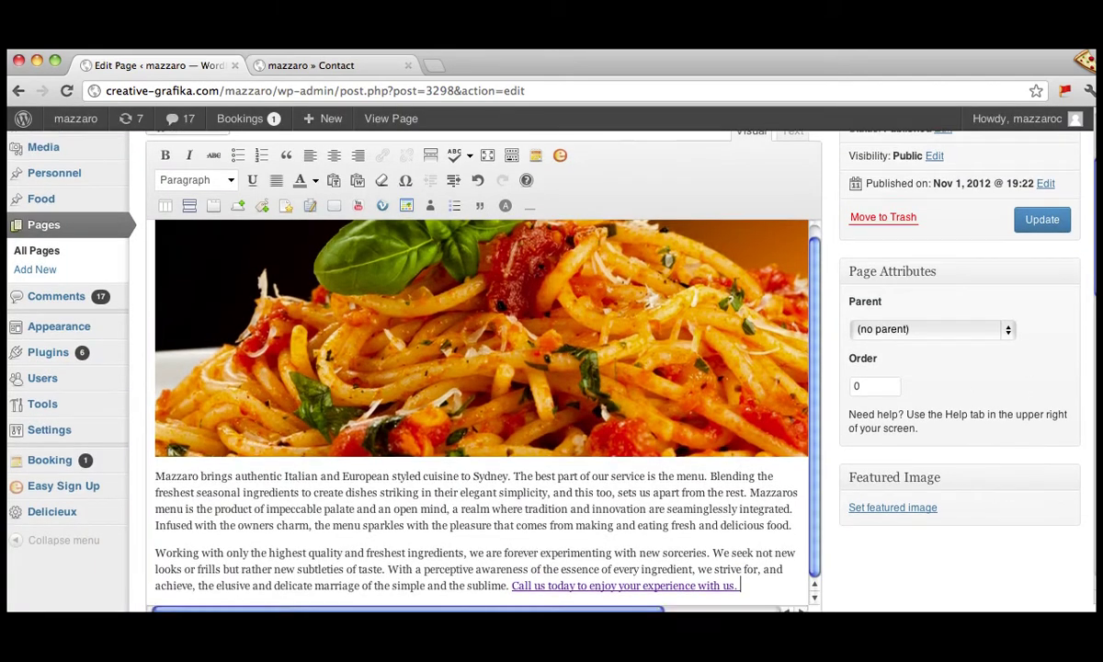
Step: Update the Menu page and view the published version down to the linked sentence
{"action": "scroll", "coordinate": [695, 553], "scroll_direction": "down", "scroll_amount": 3}
{"action": "scroll", "coordinate": [695, 432], "scroll_direction": "up", "scroll_amount": 3}
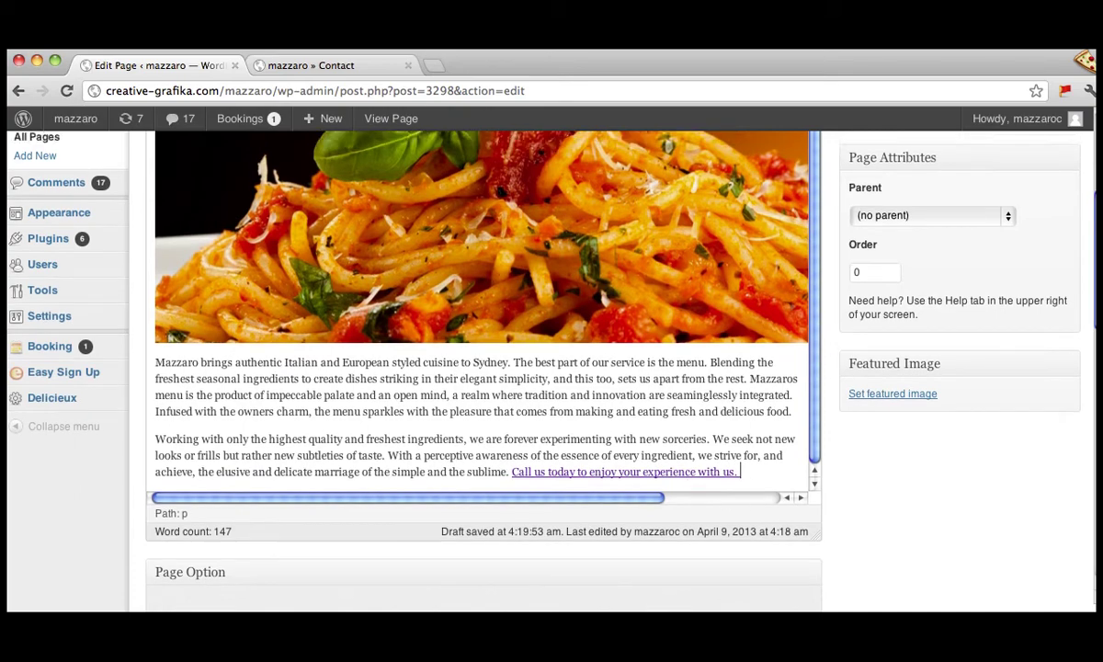
{"action": "left_click", "coordinate": [1041, 278]}
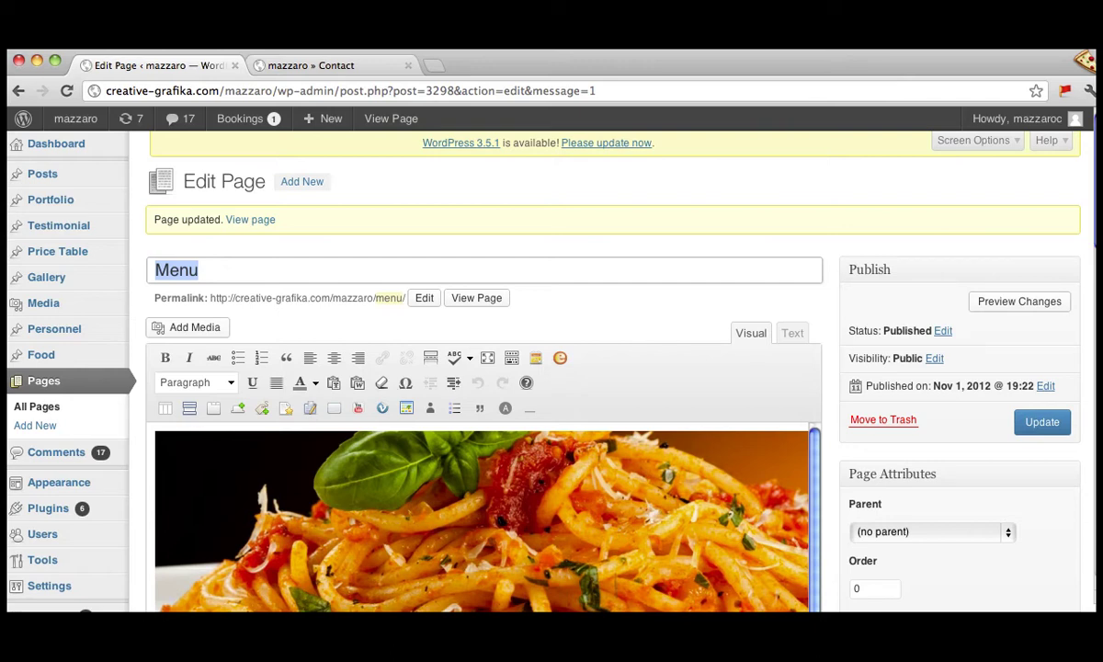
{"action": "scroll", "coordinate": [514, 368], "scroll_direction": "down", "scroll_amount": 1}
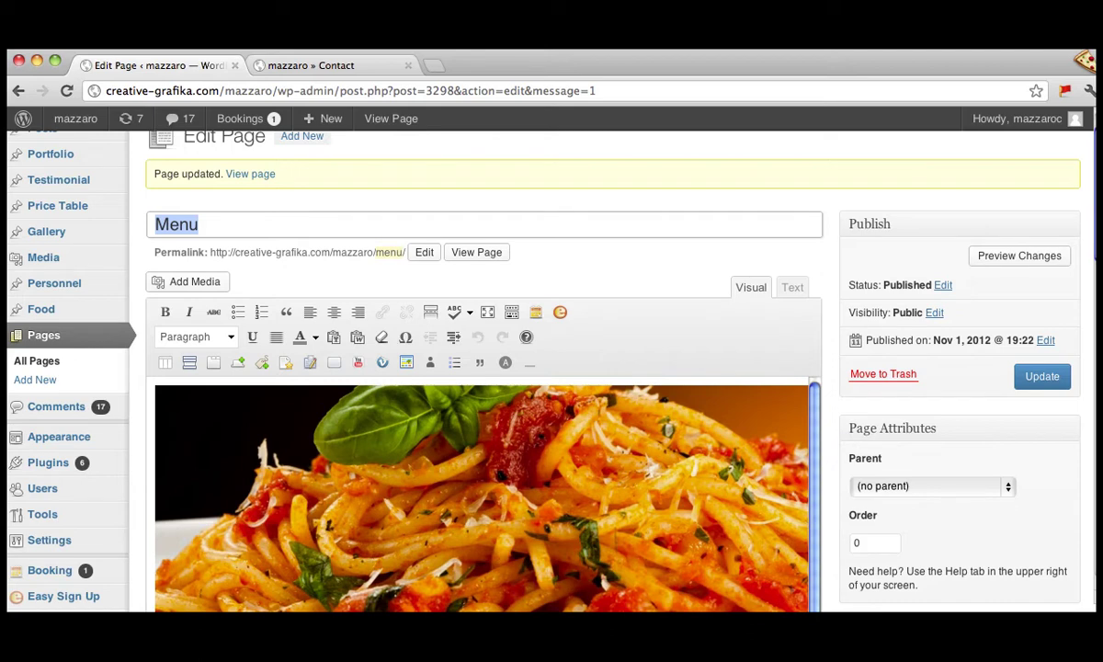
{"action": "scroll", "coordinate": [478, 367], "scroll_direction": "up", "scroll_amount": 1}
{"action": "left_click", "coordinate": [474, 302]}
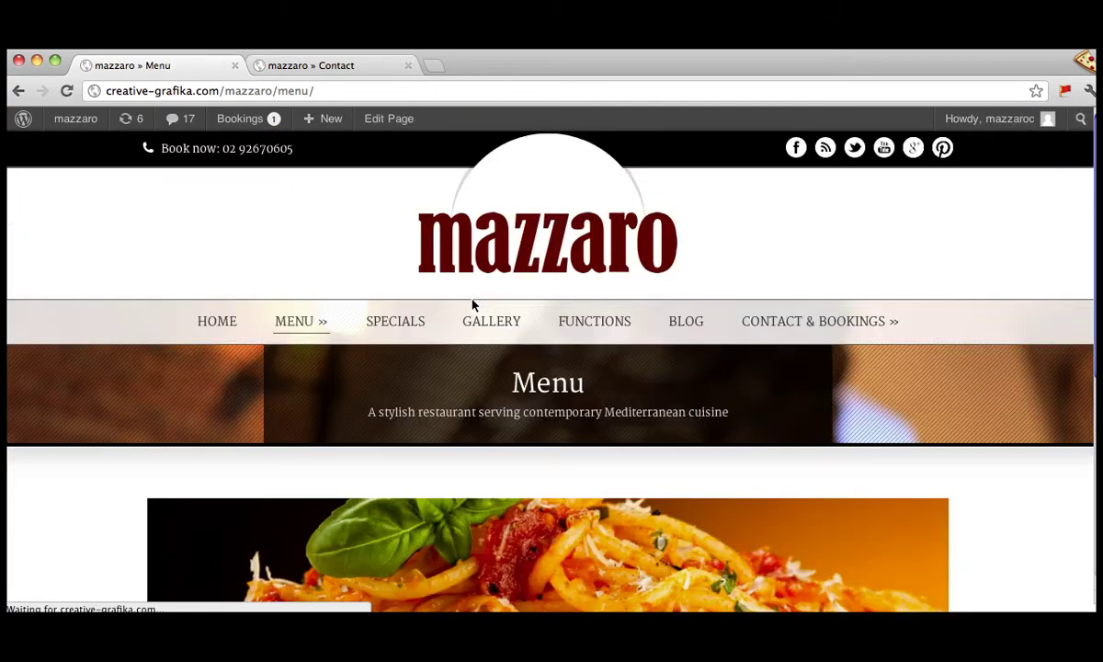
{"action": "scroll", "coordinate": [1069, 503], "scroll_direction": "down", "scroll_amount": 5}
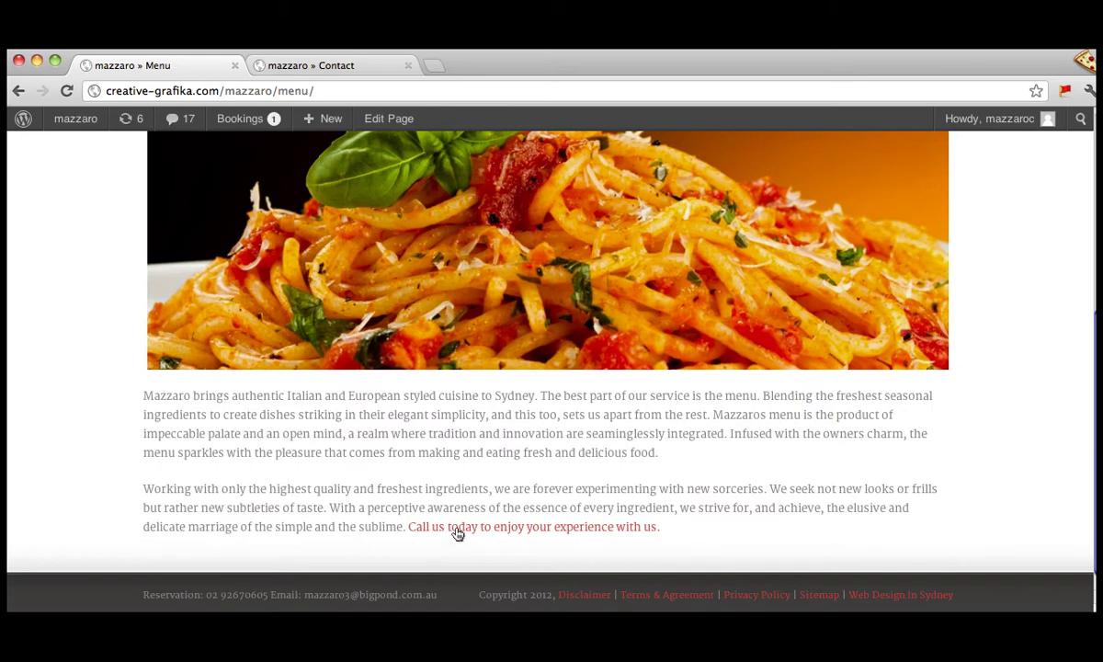
Step: Test the link "Call us today to enjoy your experience with us." and close the tab it opens
{"action": "left_click", "coordinate": [524, 532]}
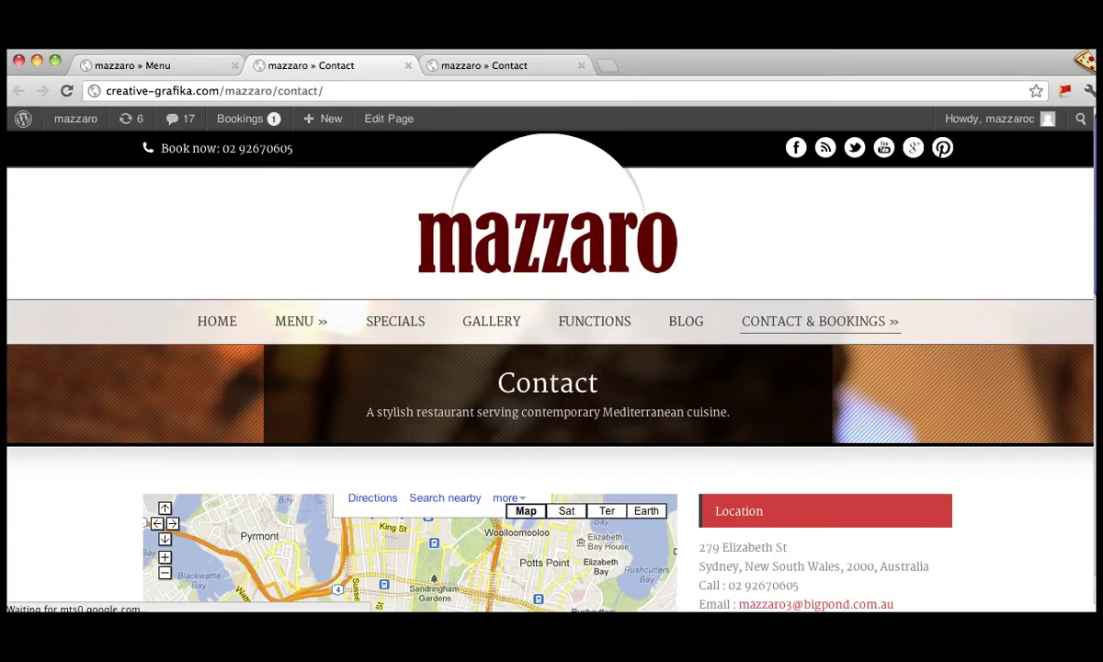
{"action": "scroll", "coordinate": [1086, 344], "scroll_direction": "down", "scroll_amount": 5}
{"action": "scroll", "coordinate": [1077, 409], "scroll_direction": "up", "scroll_amount": 5}
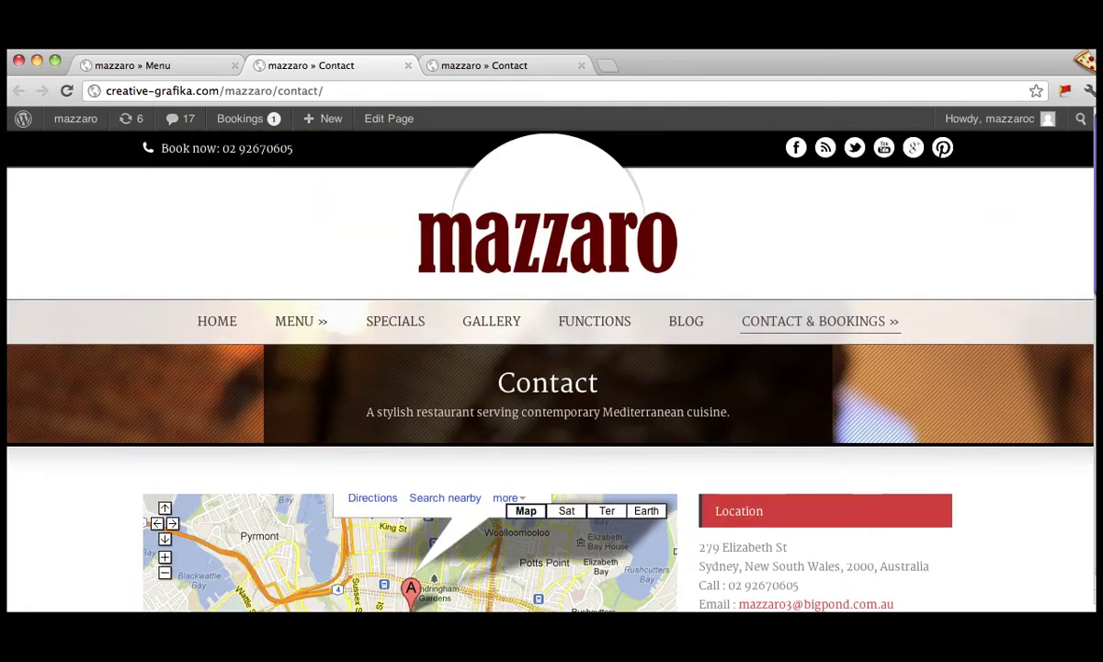
{"action": "left_click", "coordinate": [409, 65]}
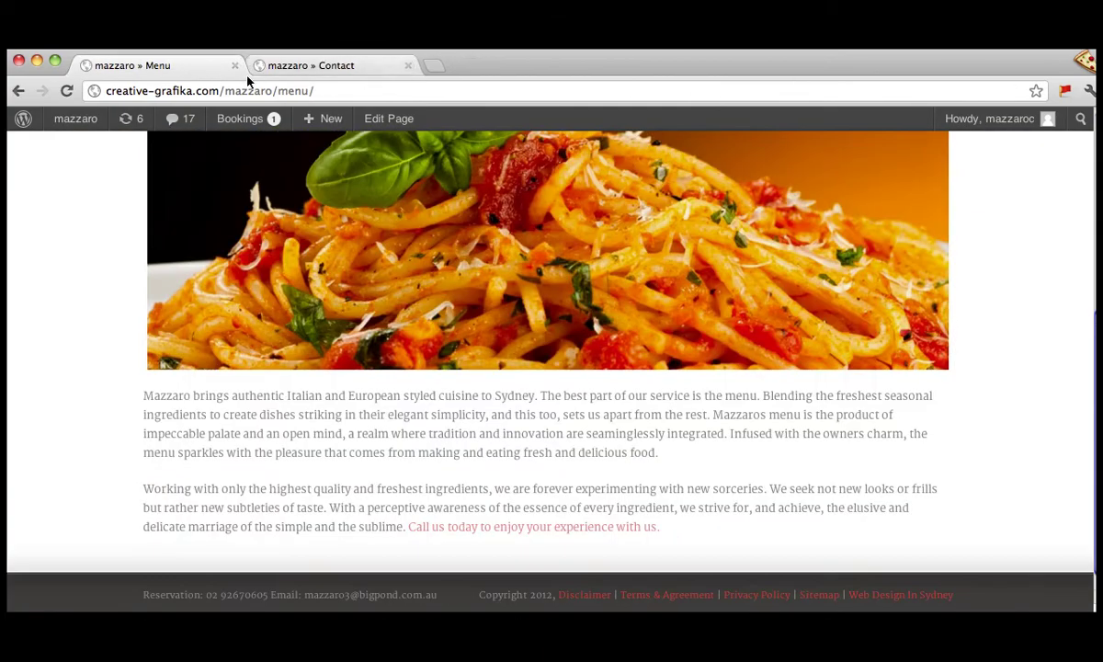
Step: Return to the creative-grafika.com/mazzaro home page and open the Kids Menu page from there
{"action": "left_click_drag", "start_coordinate": [315, 90], "coordinate": [276, 90]}
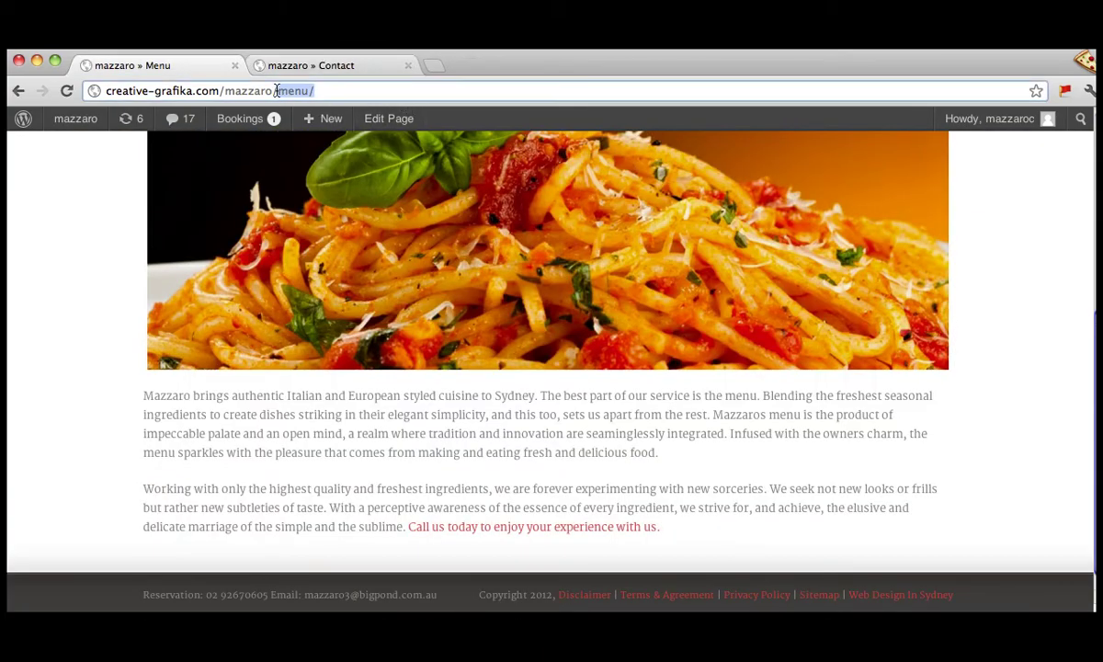
{"action": "key", "text": "BackSpace"}
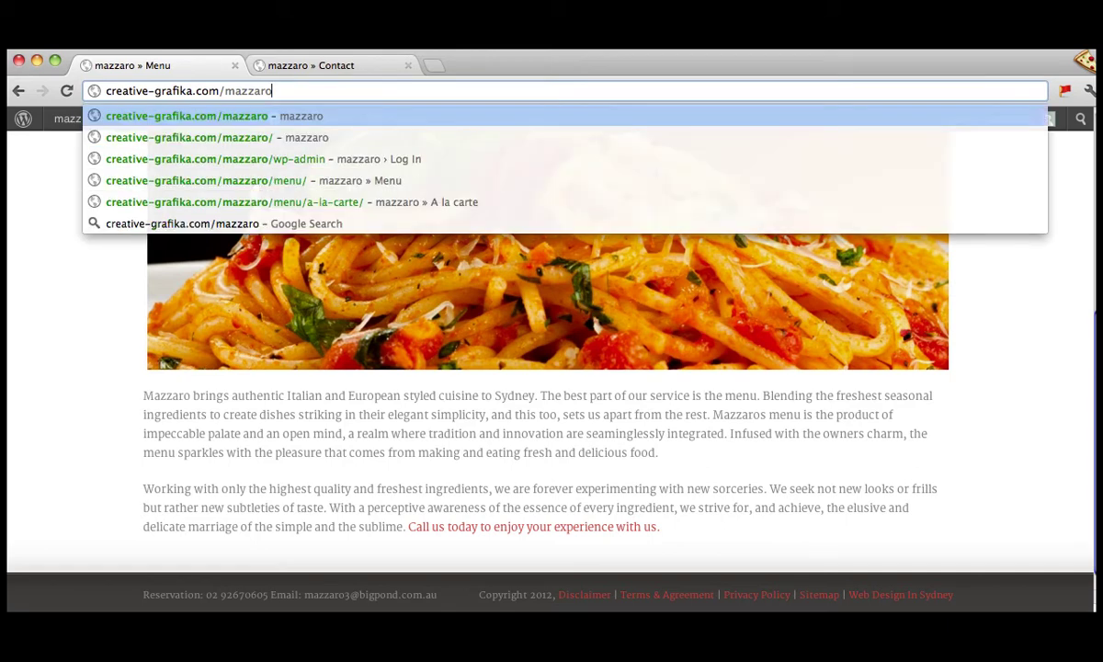
{"action": "key", "text": "Return"}
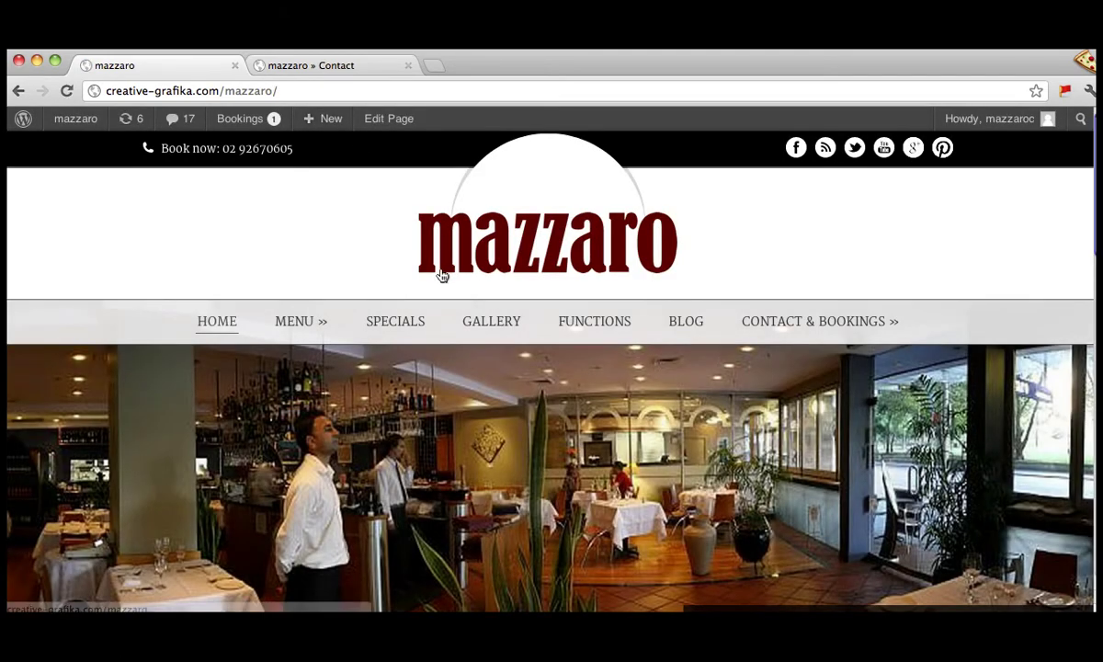
{"action": "mouse_move", "coordinate": [276, 315]}
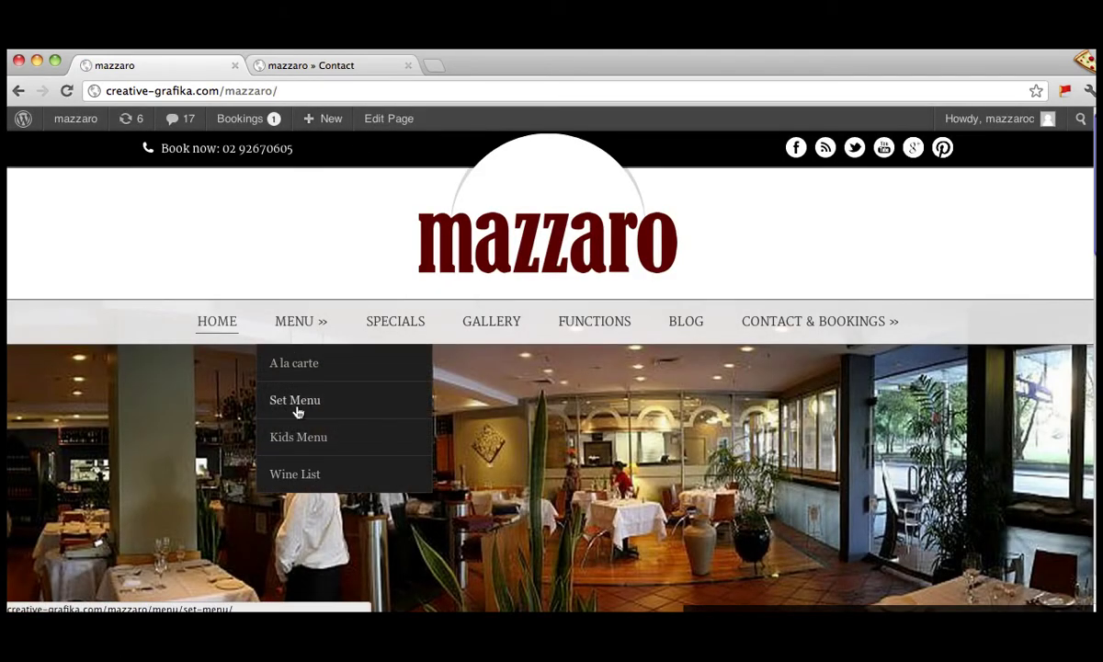
{"action": "left_click", "coordinate": [298, 442]}
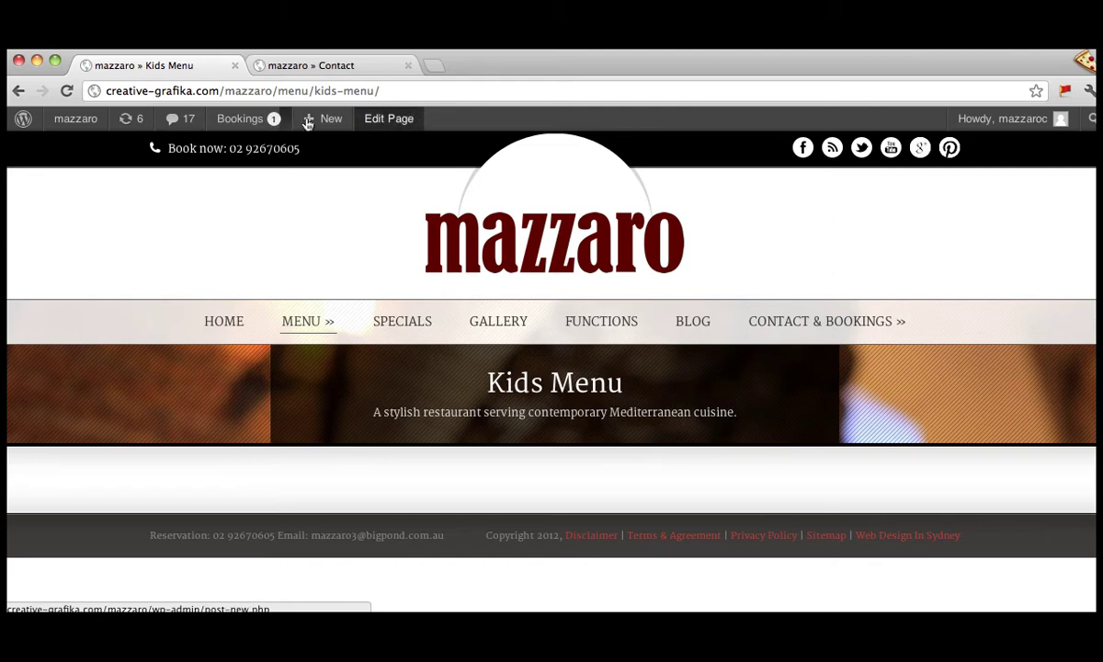
Step: Go back to the parent Menu page by removing the kids-menu part from the web address
{"action": "left_click_drag", "start_coordinate": [379, 91], "coordinate": [309, 96]}
{"action": "key", "text": "BackSpace"}
{"action": "key", "text": "Return"}
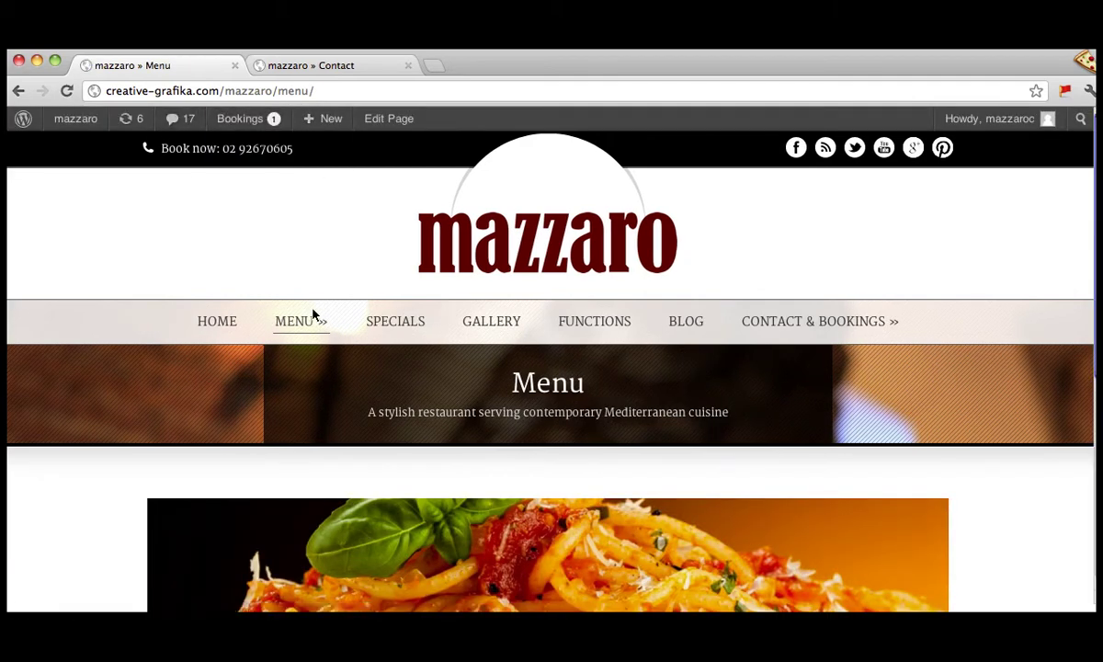
Step: Open the Set Menu page under Menu and view its course prices and entrees
{"action": "mouse_move", "coordinate": [305, 323]}
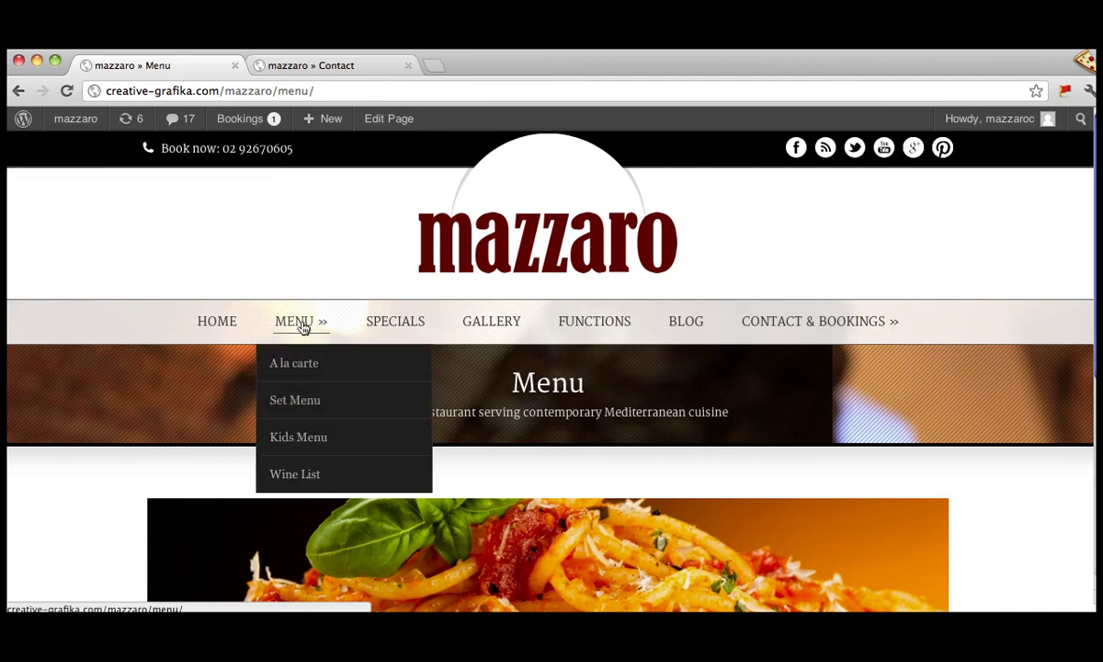
{"action": "left_click", "coordinate": [302, 408]}
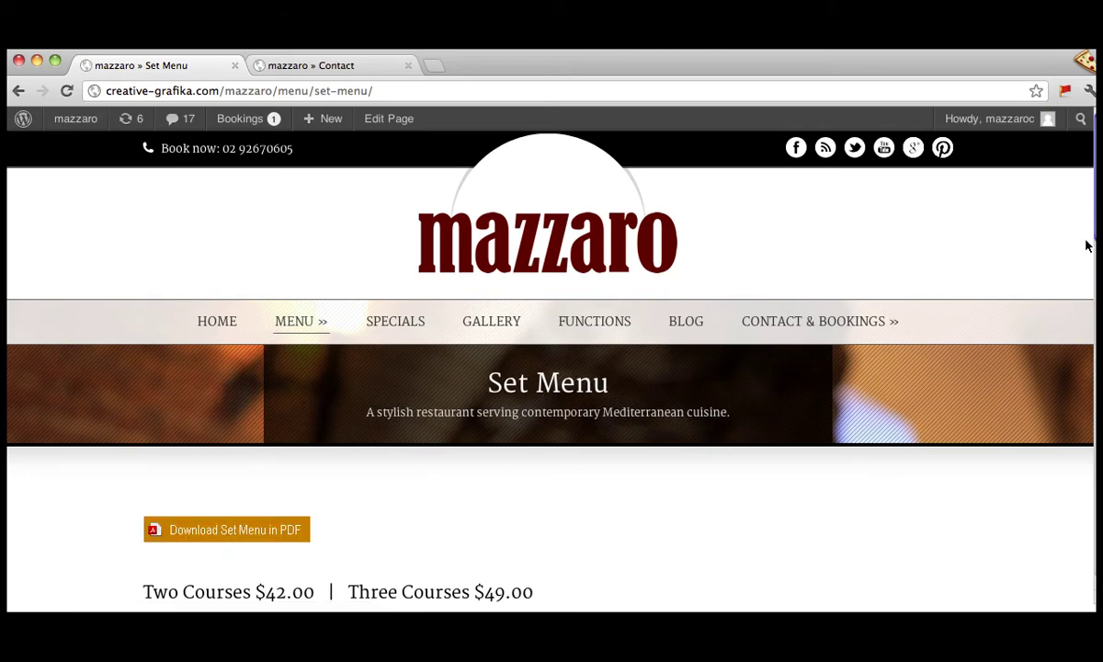
{"action": "scroll", "coordinate": [1086, 243], "scroll_direction": "down", "scroll_amount": 2}
{"action": "scroll", "coordinate": [552, 368], "scroll_direction": "down", "scroll_amount": 2}
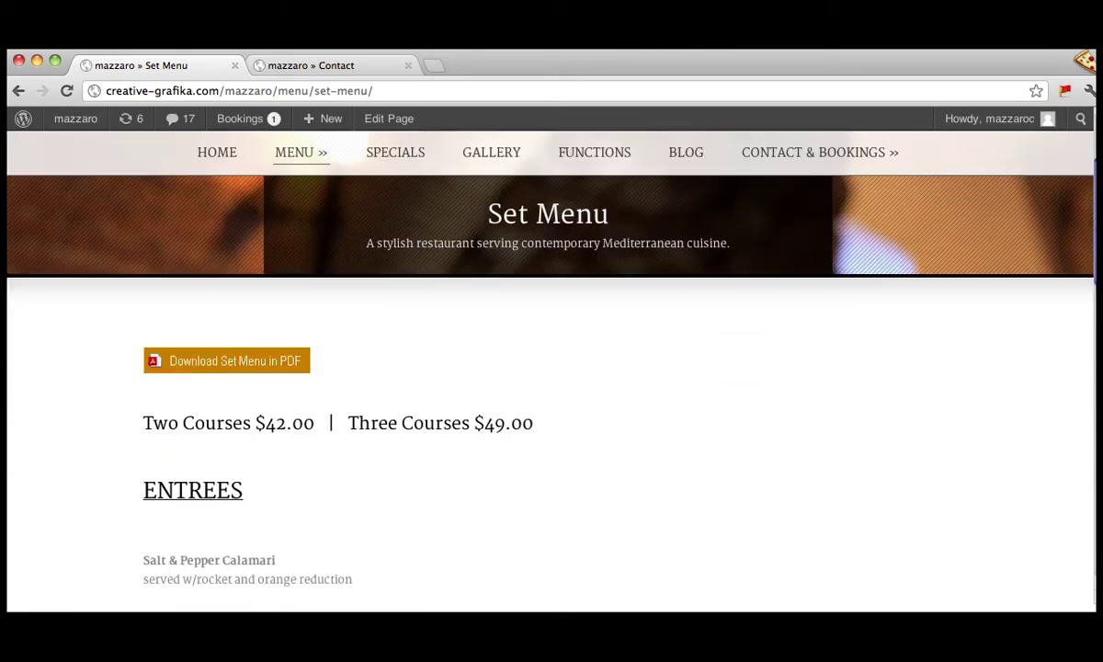
Step: Look through the Set Menu page's entrees, mains and desserts, returning to the Salt & Pepper Calamari entry
{"action": "scroll", "coordinate": [551, 367], "scroll_direction": "down", "scroll_amount": 3}
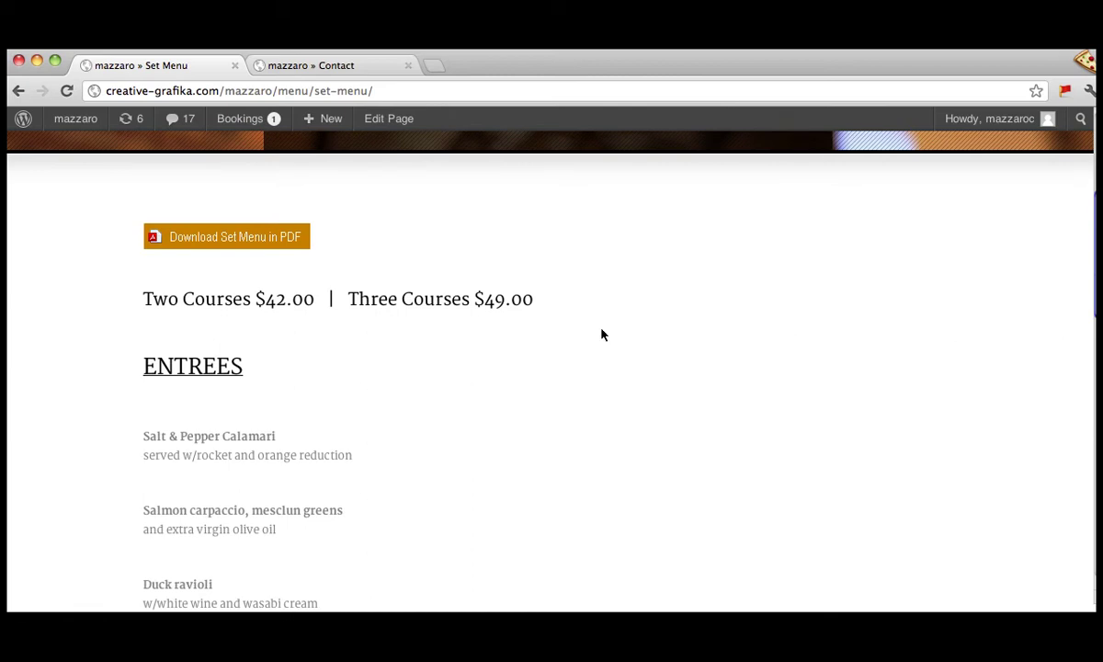
{"action": "scroll", "coordinate": [551, 368], "scroll_direction": "down", "scroll_amount": 5}
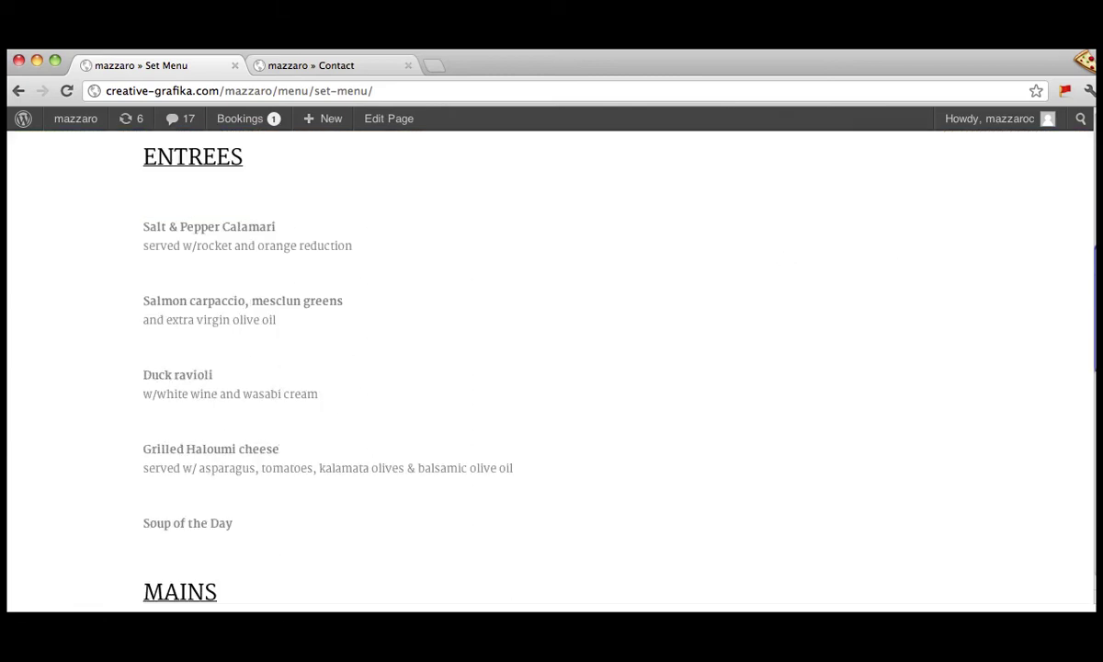
{"action": "scroll", "coordinate": [552, 367], "scroll_direction": "down", "scroll_amount": 15}
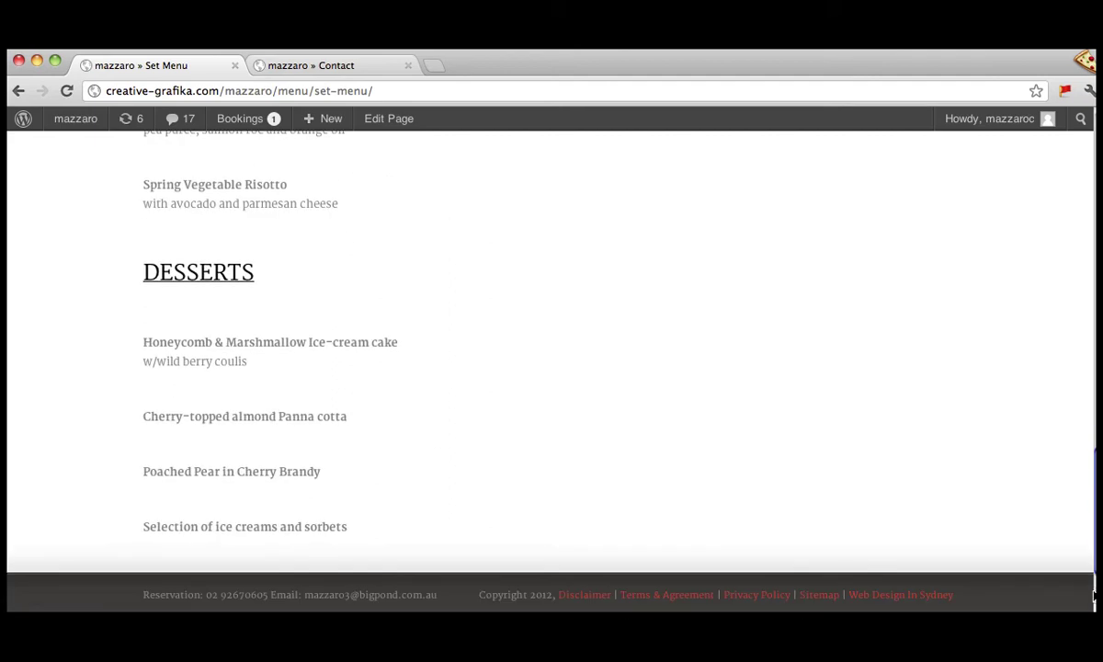
{"action": "scroll", "coordinate": [1094, 597], "scroll_direction": "up", "scroll_amount": 15}
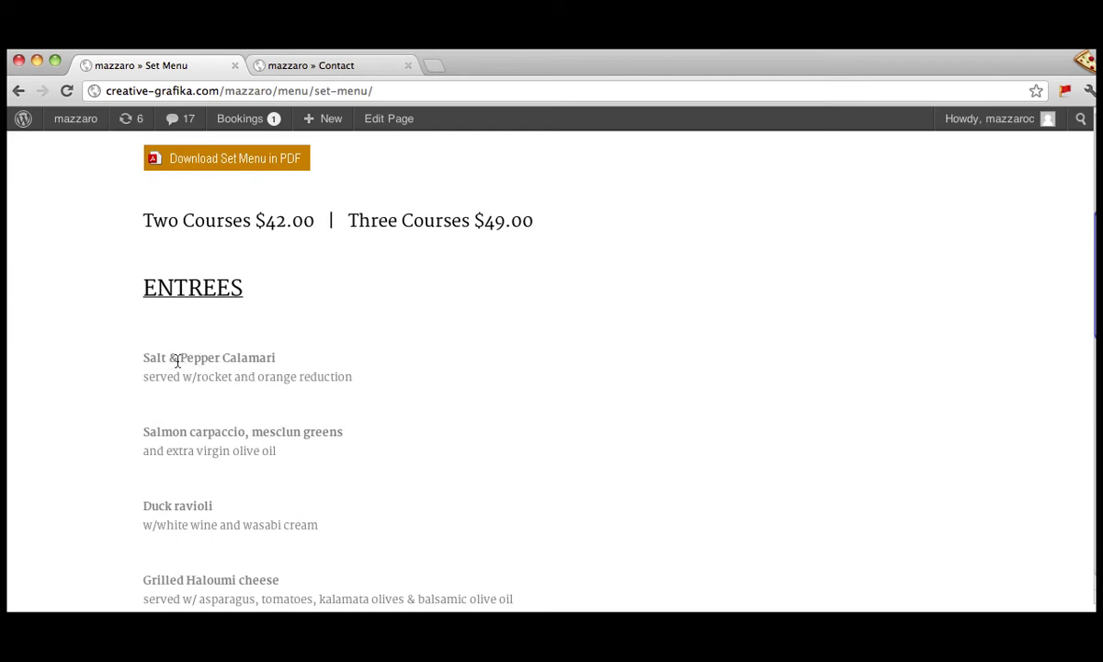
{"action": "left_click_drag", "start_coordinate": [178, 358], "coordinate": [166, 359]}
Step: Go back to the Menu page and reopen the Set Menu page from the site's Menu submenu
{"action": "key", "text": "super+bracketleft"}
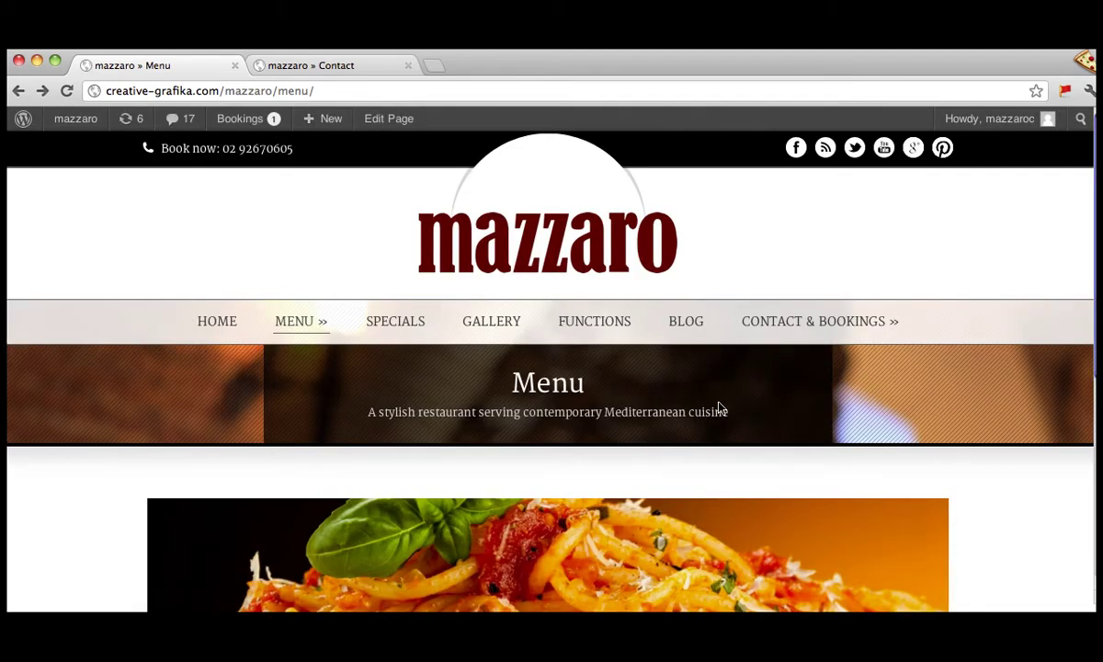
{"action": "mouse_move", "coordinate": [300, 329]}
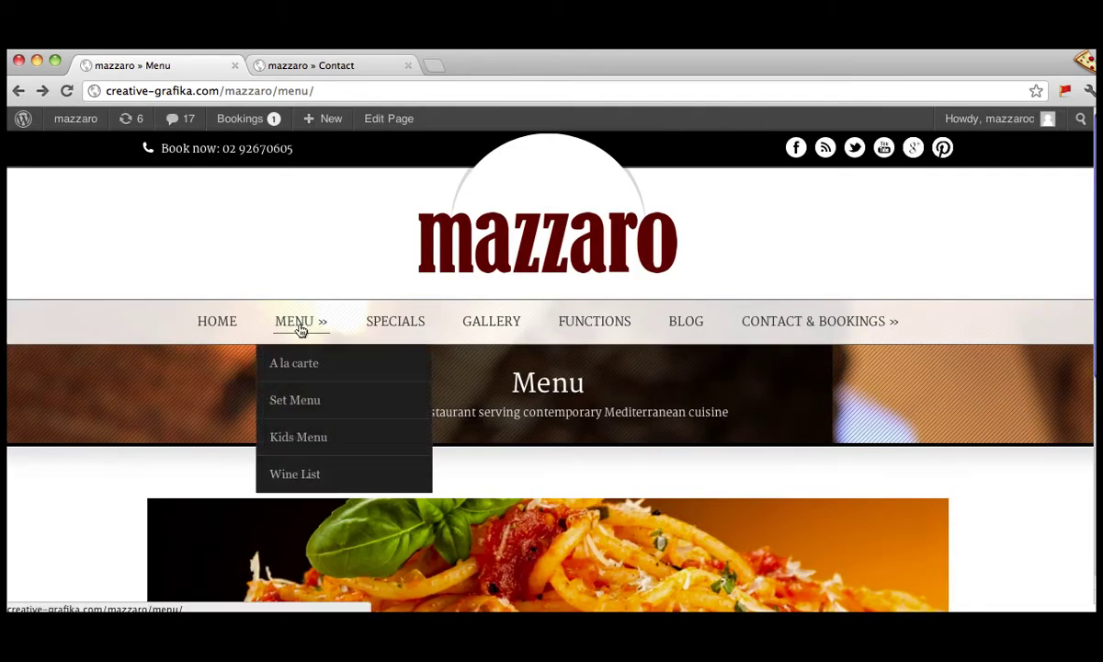
{"action": "left_click", "coordinate": [304, 410]}
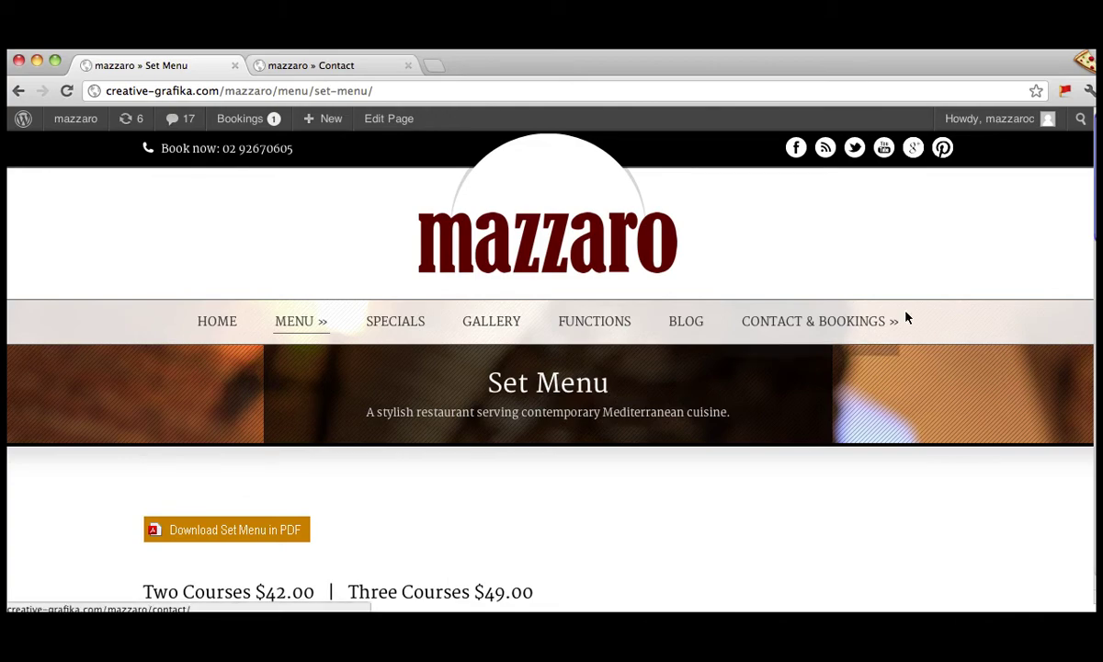
{"action": "scroll", "coordinate": [906, 315], "scroll_direction": "down", "scroll_amount": 2}
{"action": "scroll", "coordinate": [907, 316], "scroll_direction": "up", "scroll_amount": 2}
{"action": "scroll", "coordinate": [552, 414], "scroll_direction": "down", "scroll_amount": 3}
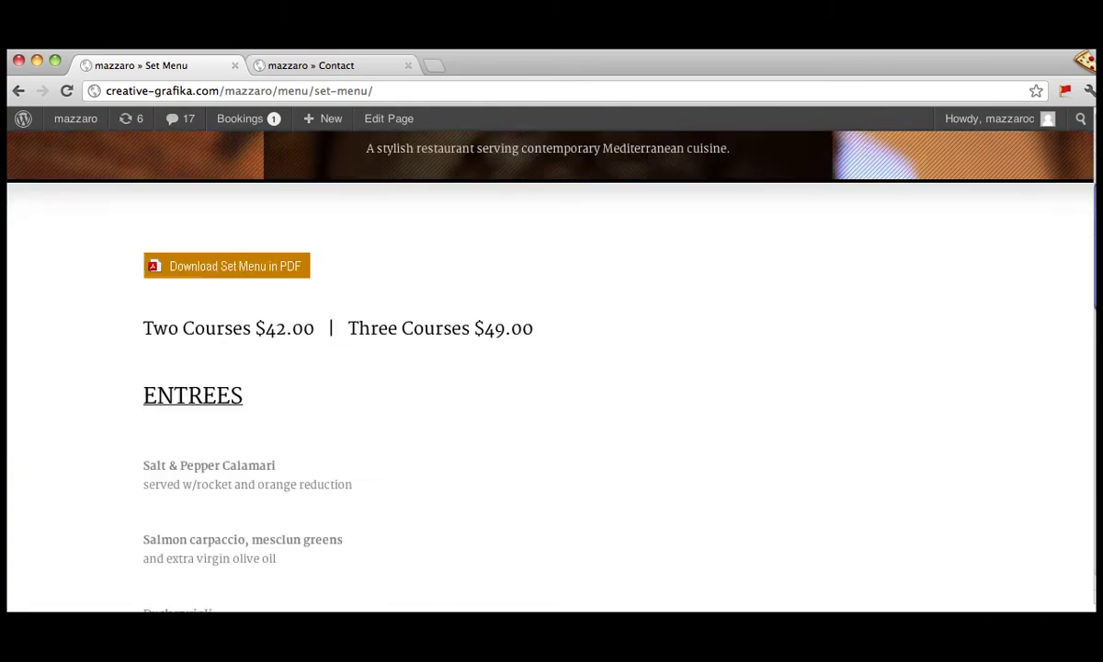
{"action": "scroll", "coordinate": [552, 414], "scroll_direction": "up", "scroll_amount": 3}
Step: Open the Set Menu page for editing and replace "&" with "and" in the "Salt & Pepper Calamari" entree
{"action": "left_click", "coordinate": [393, 121]}
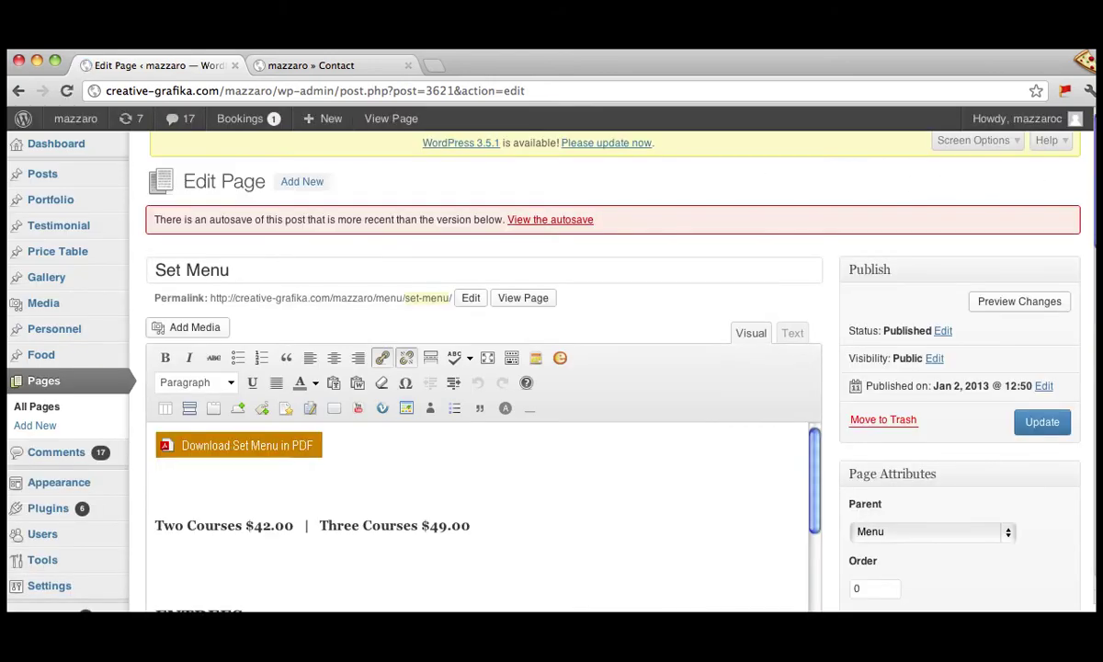
{"action": "scroll", "coordinate": [552, 368], "scroll_direction": "down", "scroll_amount": 5}
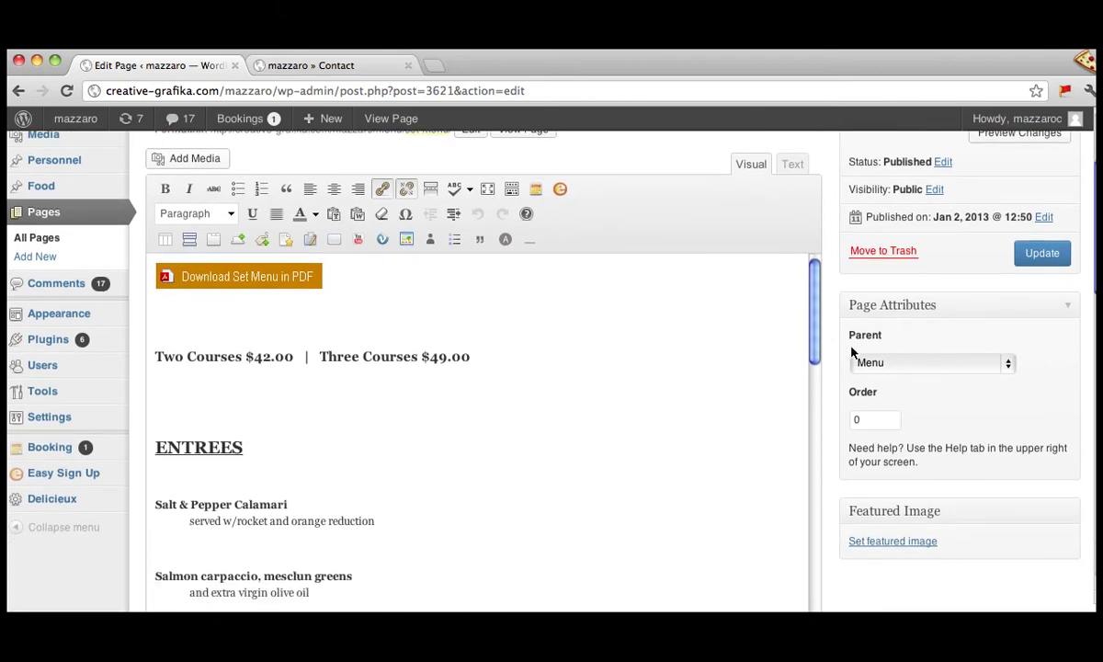
{"action": "scroll", "coordinate": [816, 366], "scroll_direction": "down", "scroll_amount": 1}
{"action": "scroll", "coordinate": [816, 366], "scroll_direction": "down", "scroll_amount": 3}
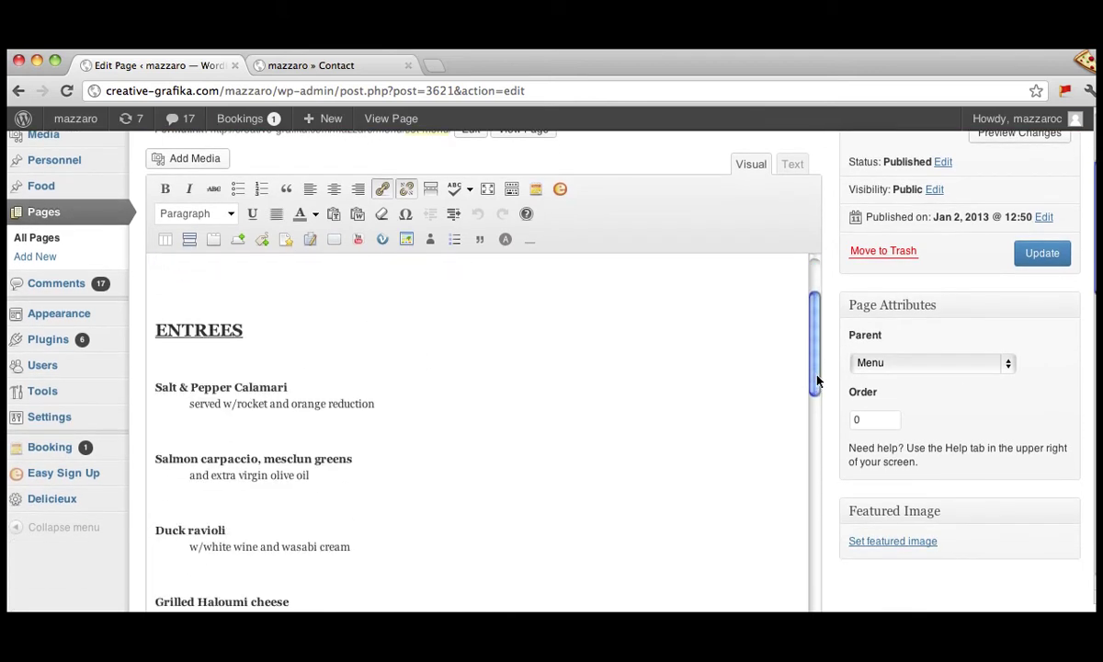
{"action": "left_click", "coordinate": [182, 386]}
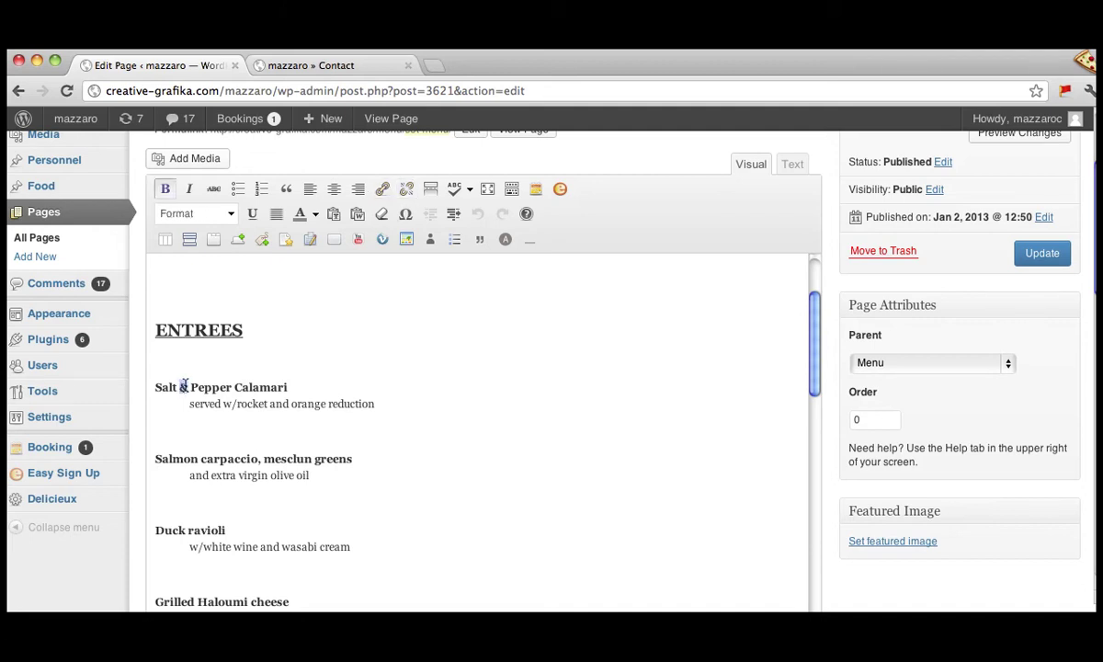
{"action": "double_click", "coordinate": [183, 387]}
{"action": "type", "text": "and"}
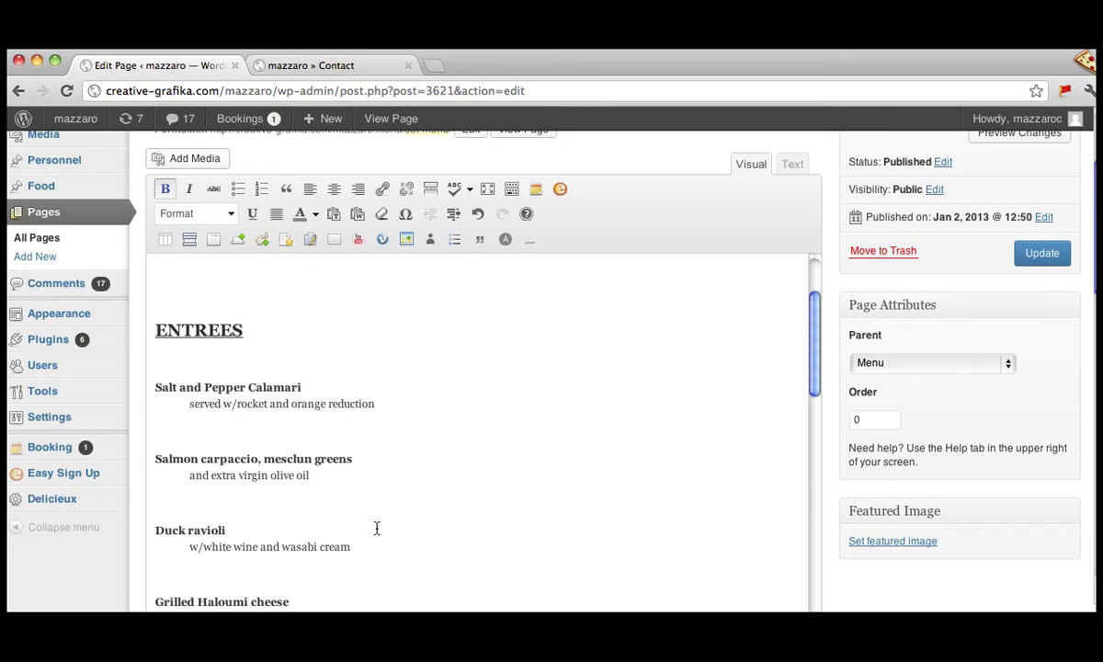
Step: Look over the rest of the Set Menu content in the editor and update the page
{"action": "left_click_drag", "start_coordinate": [816, 381], "coordinate": [814, 604]}
{"action": "left_click_drag", "start_coordinate": [804, 557], "coordinate": [762, 265]}
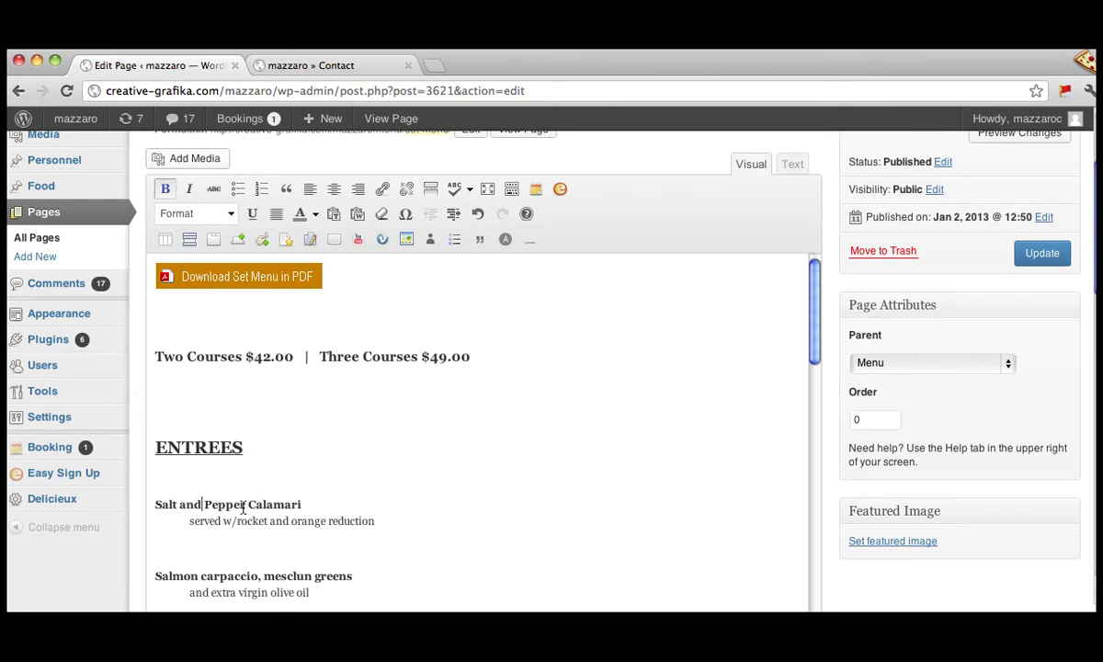
{"action": "left_click", "coordinate": [1030, 255]}
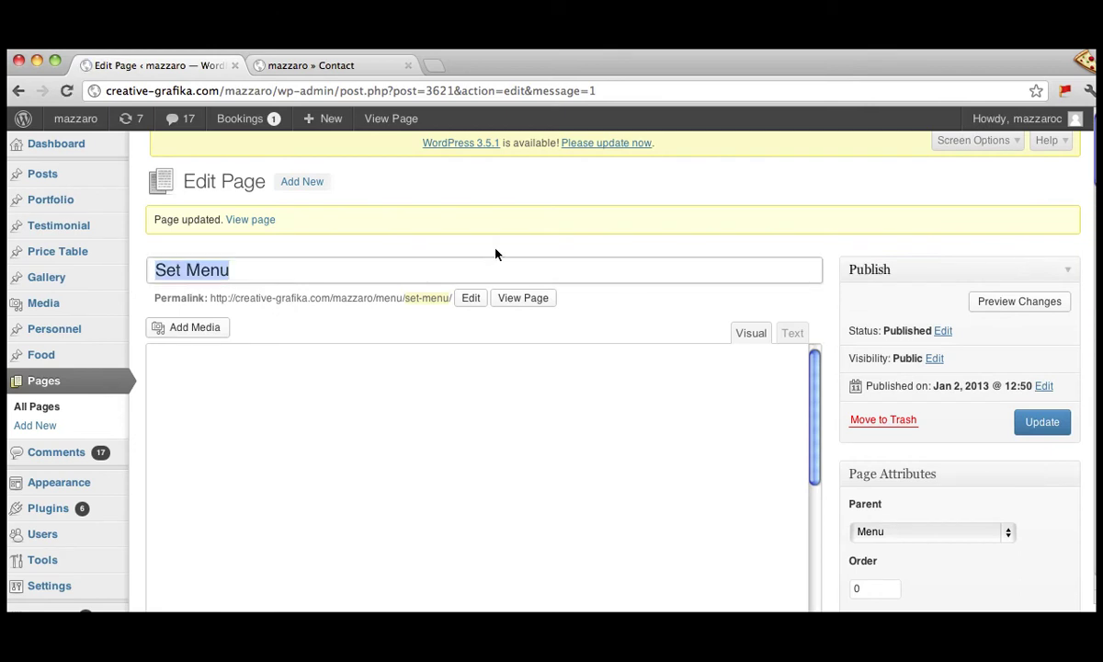
Step: View the published Set Menu page and check the edited calamari entry and the sections below it
{"action": "left_click", "coordinate": [538, 301]}
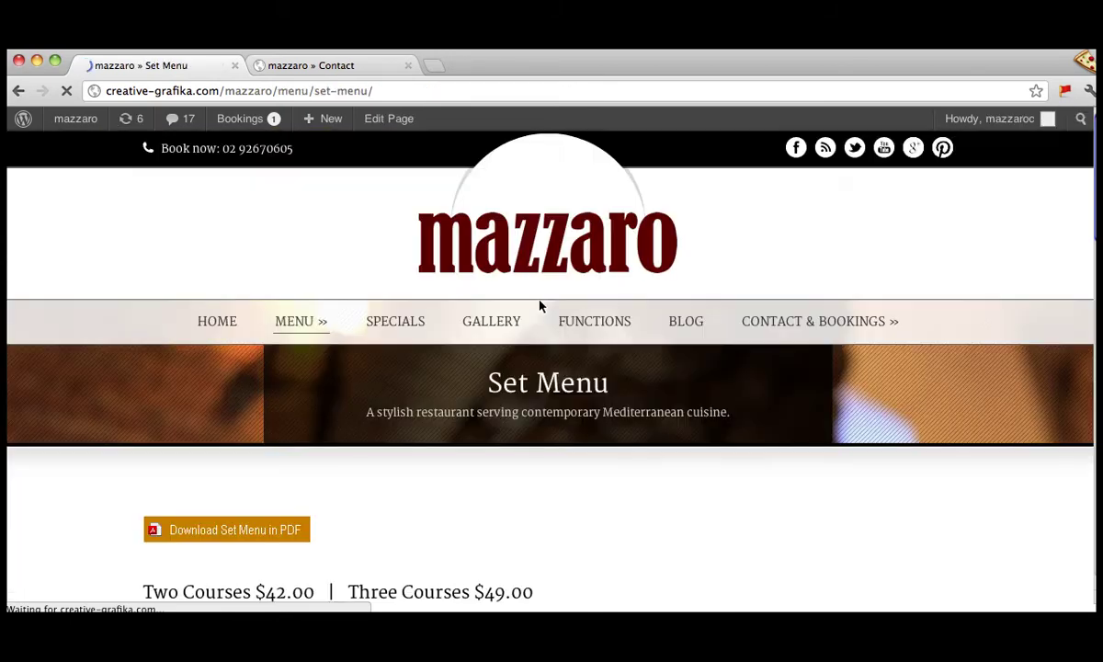
{"action": "scroll", "coordinate": [147, 468], "scroll_direction": "down", "scroll_amount": 5}
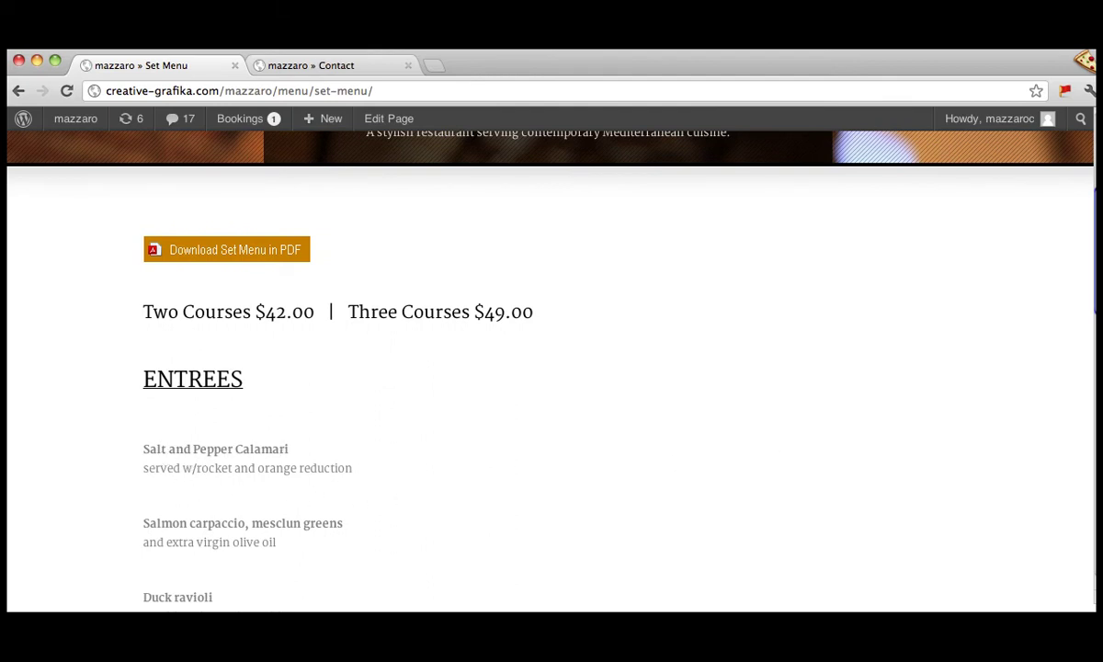
{"action": "scroll", "coordinate": [552, 368], "scroll_direction": "down", "scroll_amount": 1}
{"action": "scroll", "coordinate": [552, 368], "scroll_direction": "down", "scroll_amount": 2}
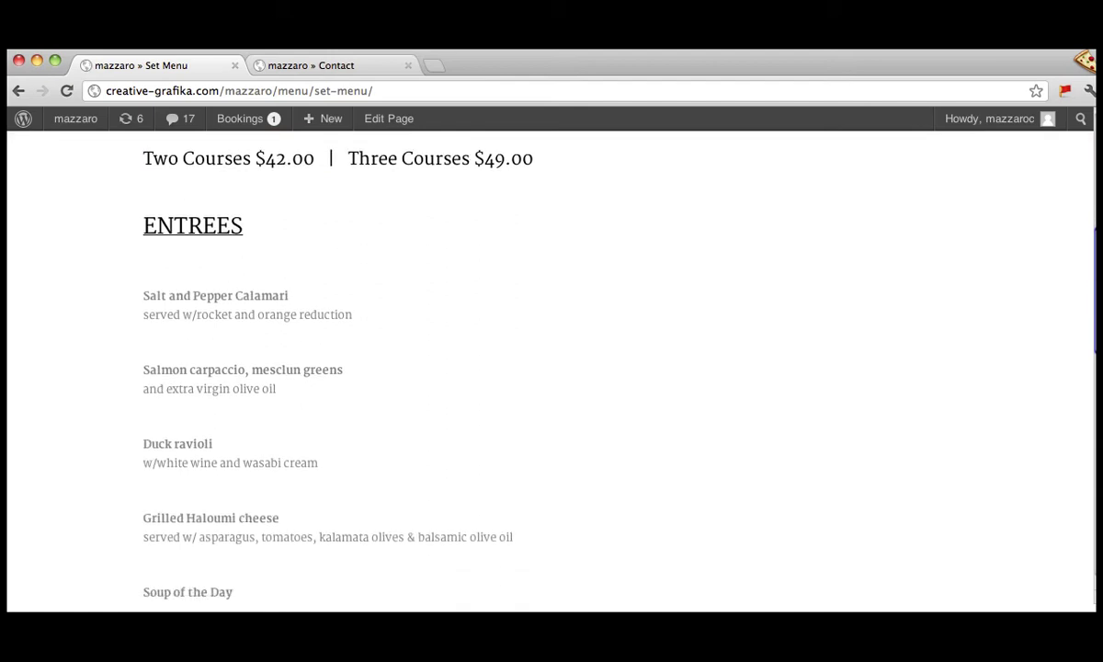
{"action": "scroll", "coordinate": [551, 368], "scroll_direction": "down", "scroll_amount": 3}
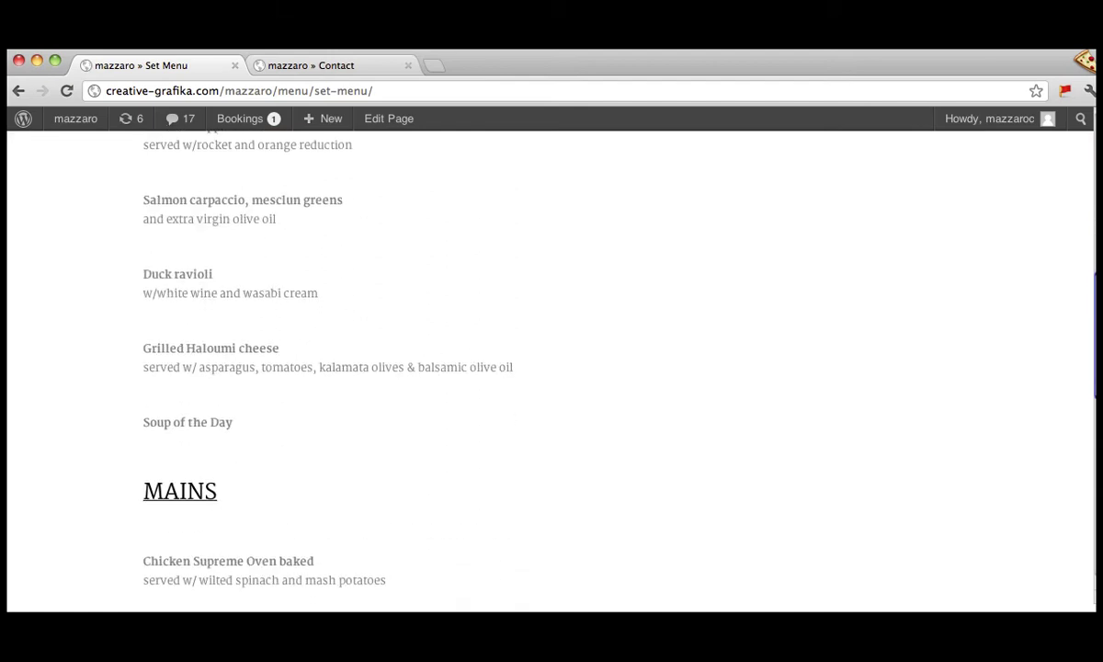
{"action": "scroll", "coordinate": [551, 368], "scroll_direction": "down", "scroll_amount": 7}
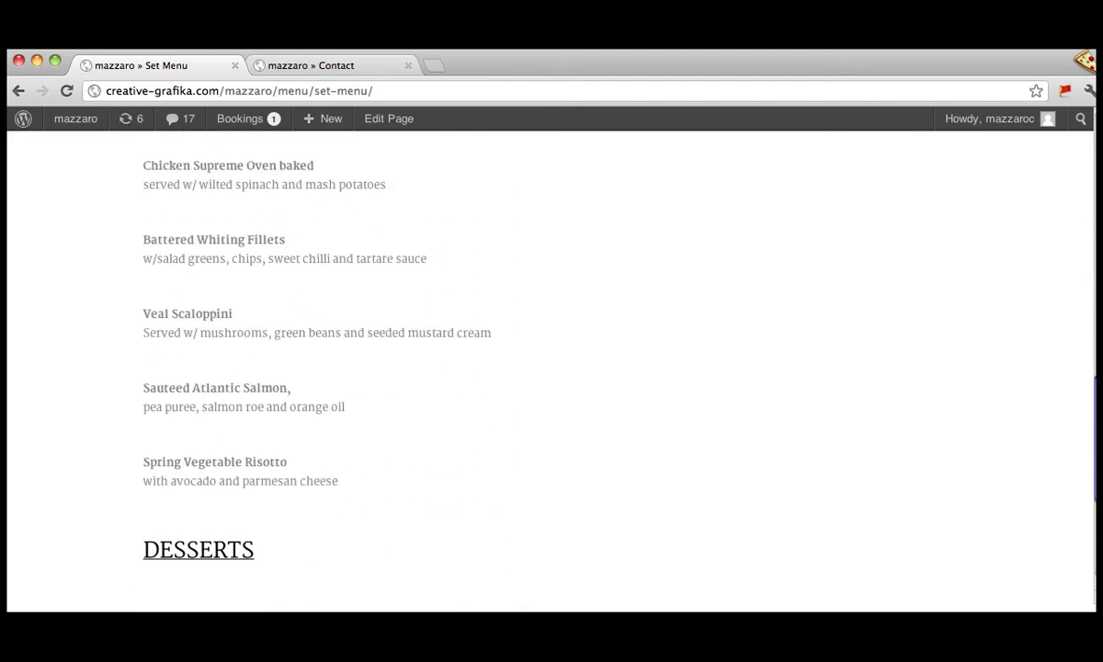
{"action": "scroll", "coordinate": [551, 368], "scroll_direction": "up", "scroll_amount": 12}
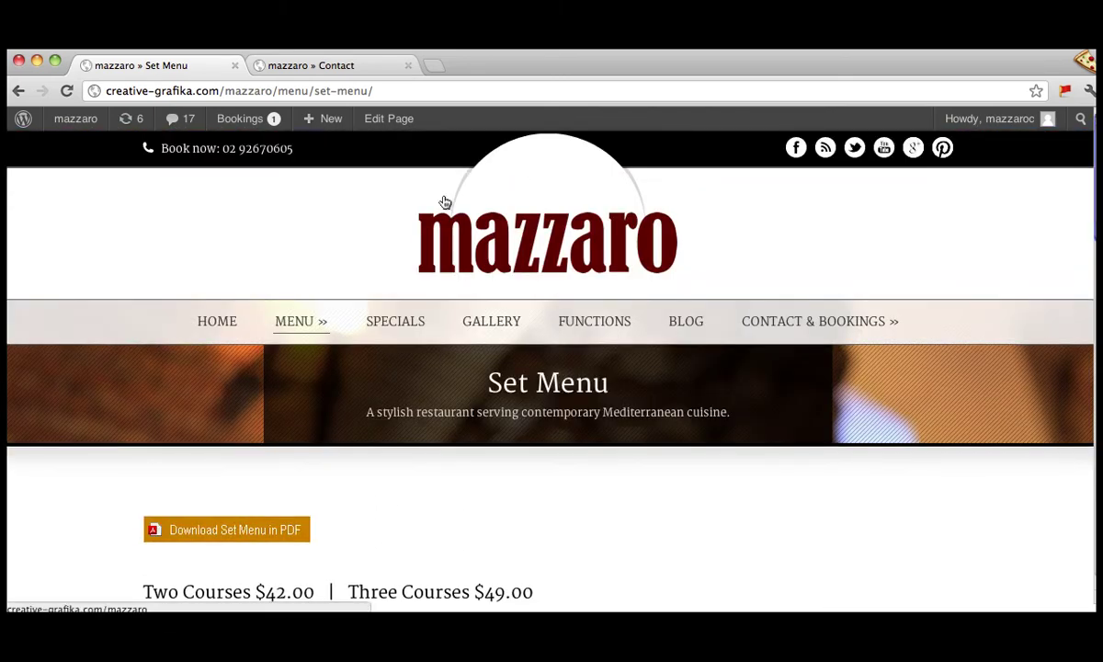
Step: Open the site's Gallery page and look through its photos down to the last one
{"action": "left_click", "coordinate": [492, 324]}
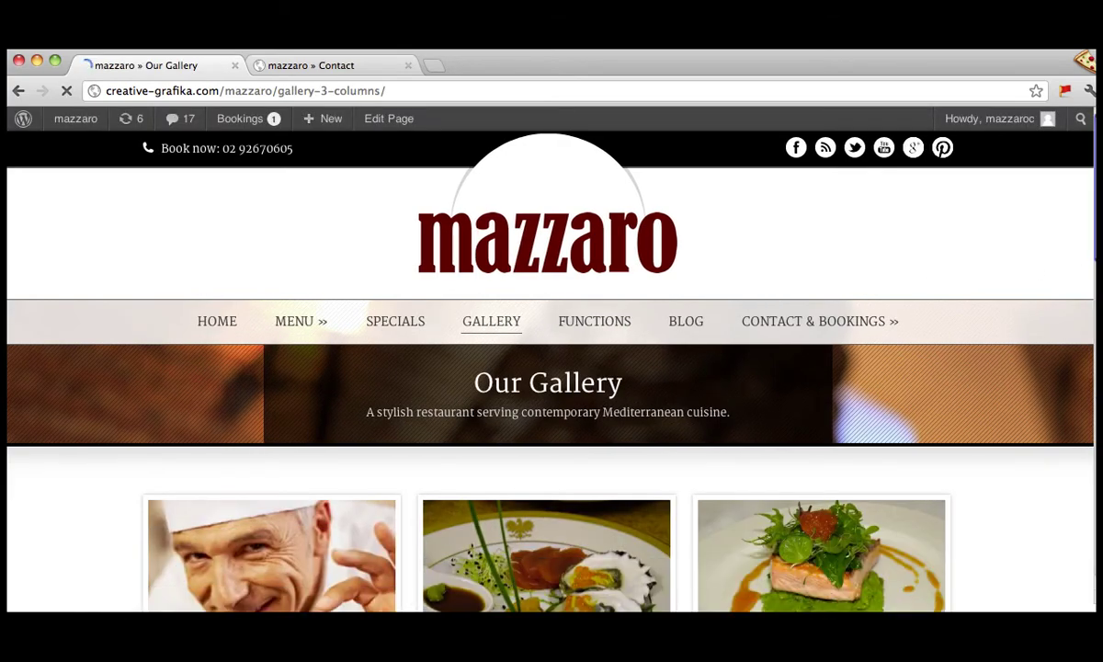
{"action": "scroll", "coordinate": [1025, 262], "scroll_direction": "down", "scroll_amount": 1}
{"action": "scroll", "coordinate": [1027, 281], "scroll_direction": "down", "scroll_amount": 13}
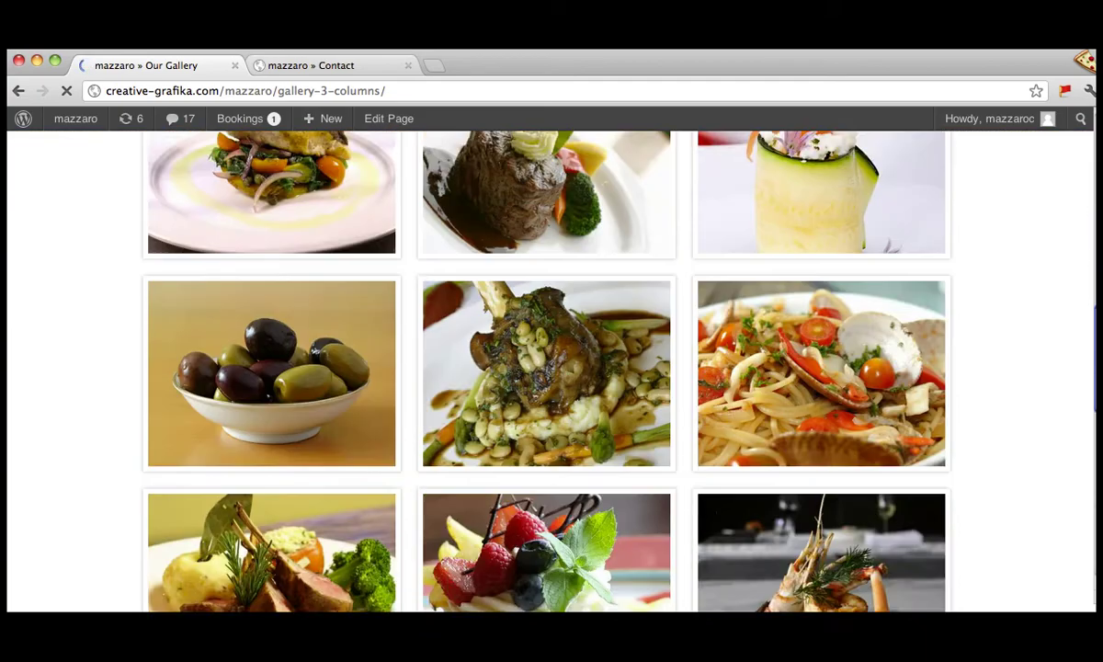
{"action": "scroll", "coordinate": [1027, 281], "scroll_direction": "down", "scroll_amount": 7}
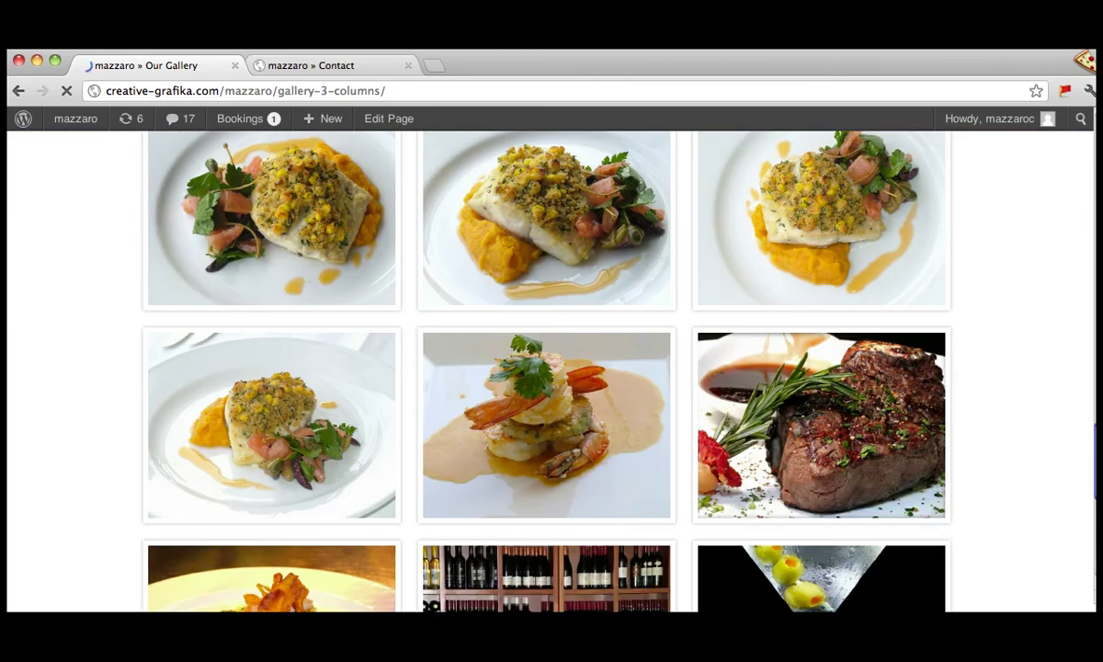
{"action": "scroll", "coordinate": [552, 368], "scroll_direction": "down", "scroll_amount": 7}
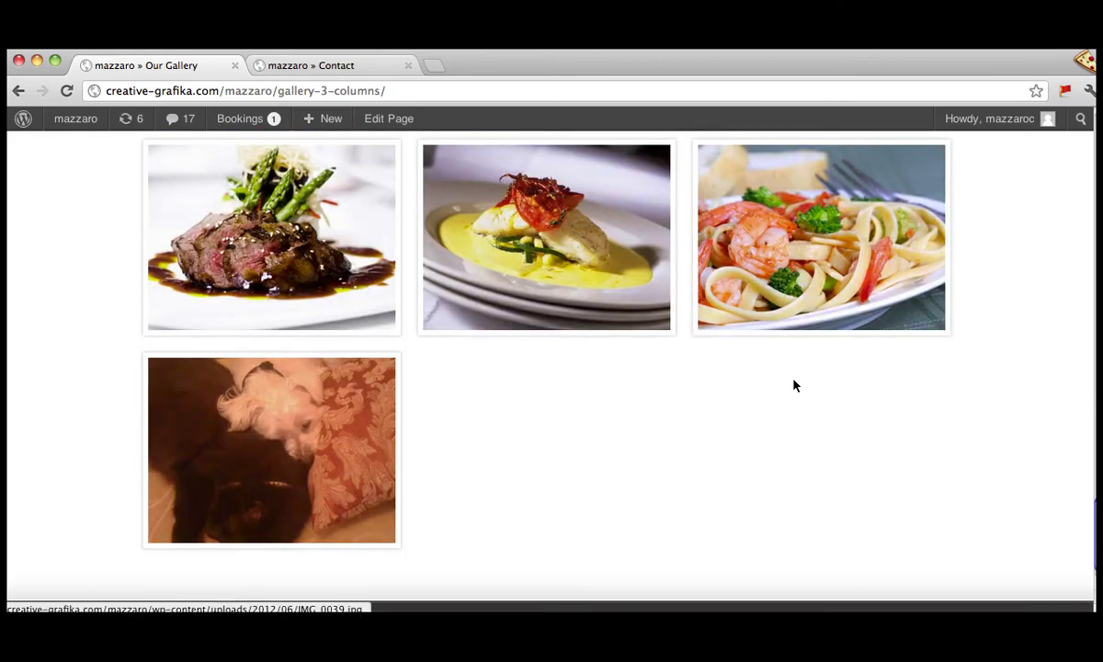
Step: Open the Our Gallery page for editing and examine its content area, page items, layout and header options
{"action": "left_click", "coordinate": [383, 123]}
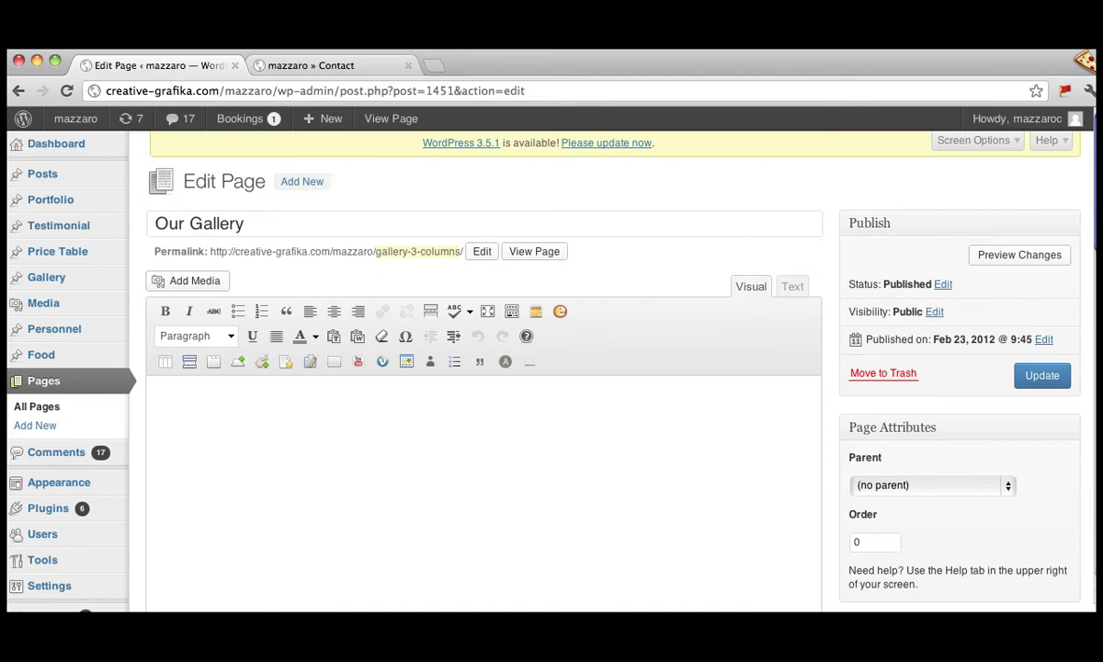
{"action": "scroll", "coordinate": [484, 414], "scroll_direction": "down", "scroll_amount": 15}
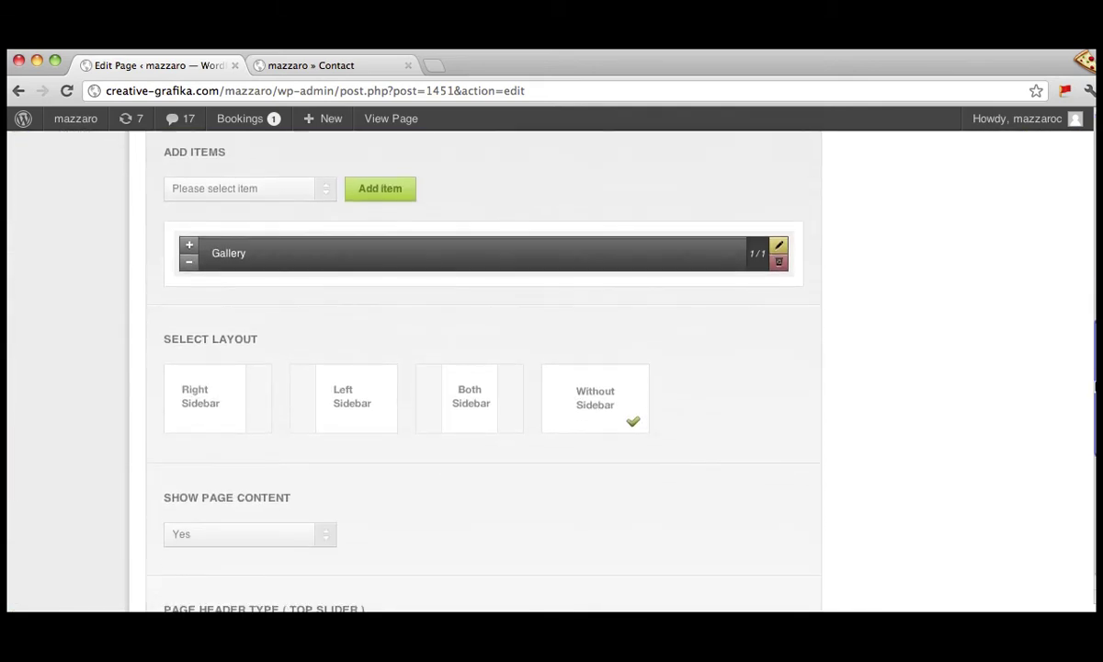
{"action": "scroll", "coordinate": [1088, 507], "scroll_direction": "down", "scroll_amount": 10}
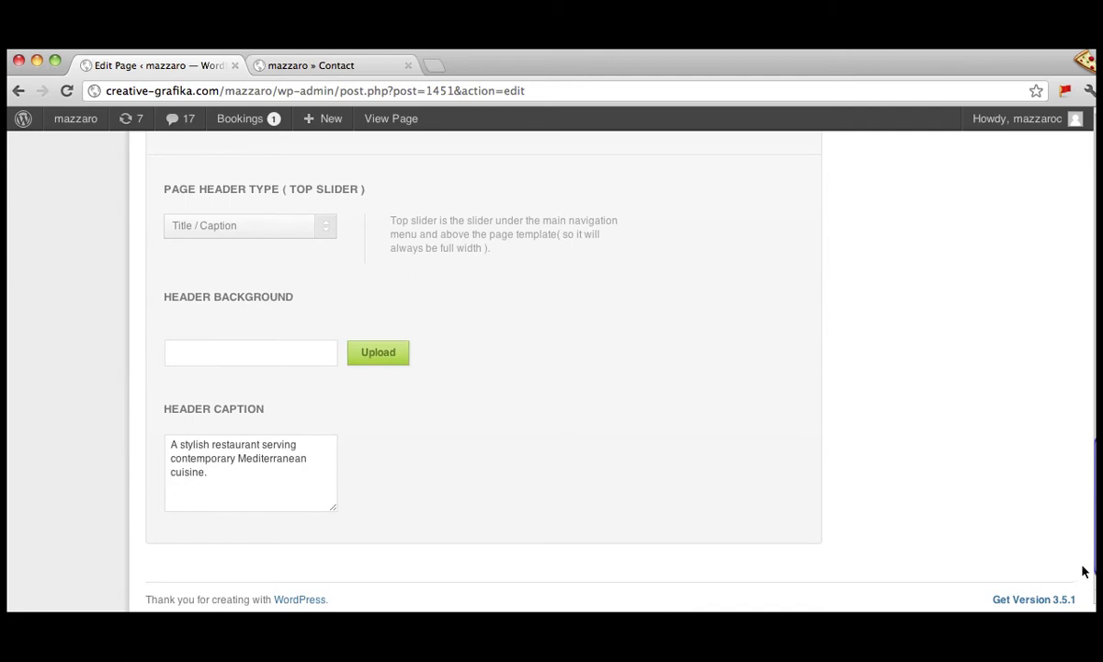
{"action": "scroll", "coordinate": [1083, 571], "scroll_direction": "up", "scroll_amount": 8}
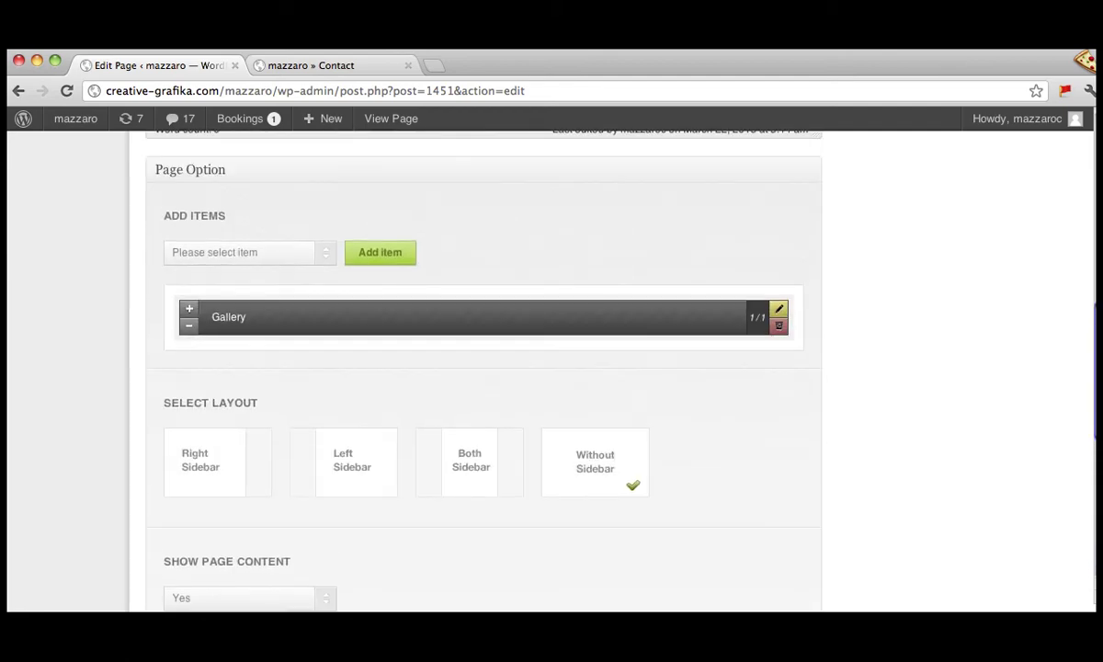
{"action": "scroll", "coordinate": [582, 368], "scroll_direction": "up", "scroll_amount": 15}
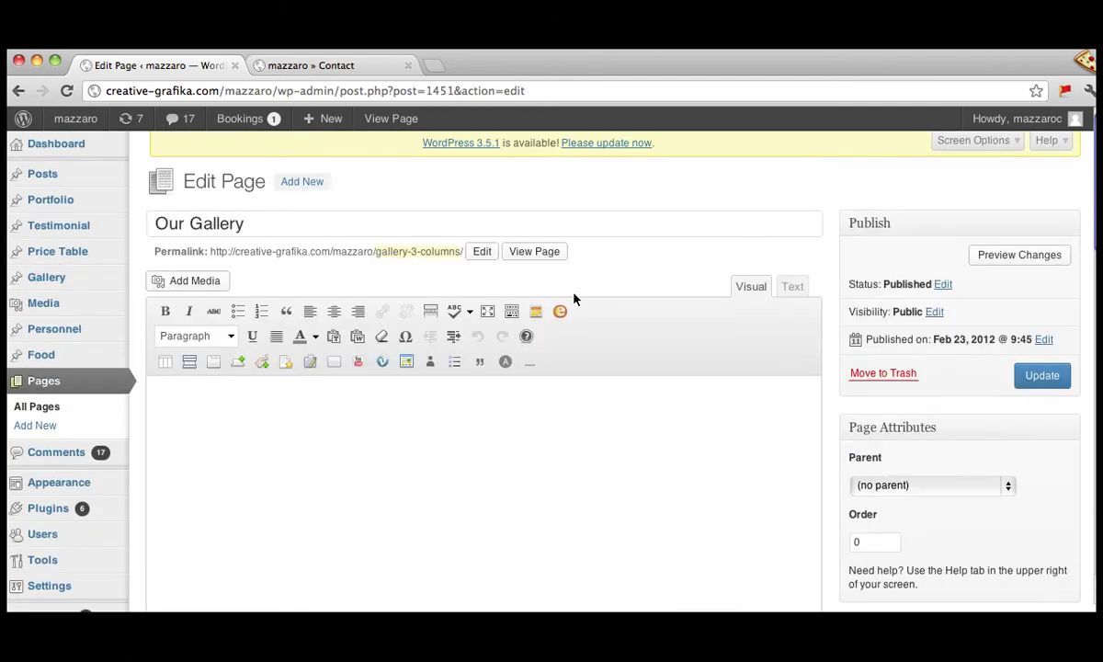
Step: Open "Gallery 3 columns" for editing from the Gallery list and look through its images
{"action": "mouse_move", "coordinate": [66, 290]}
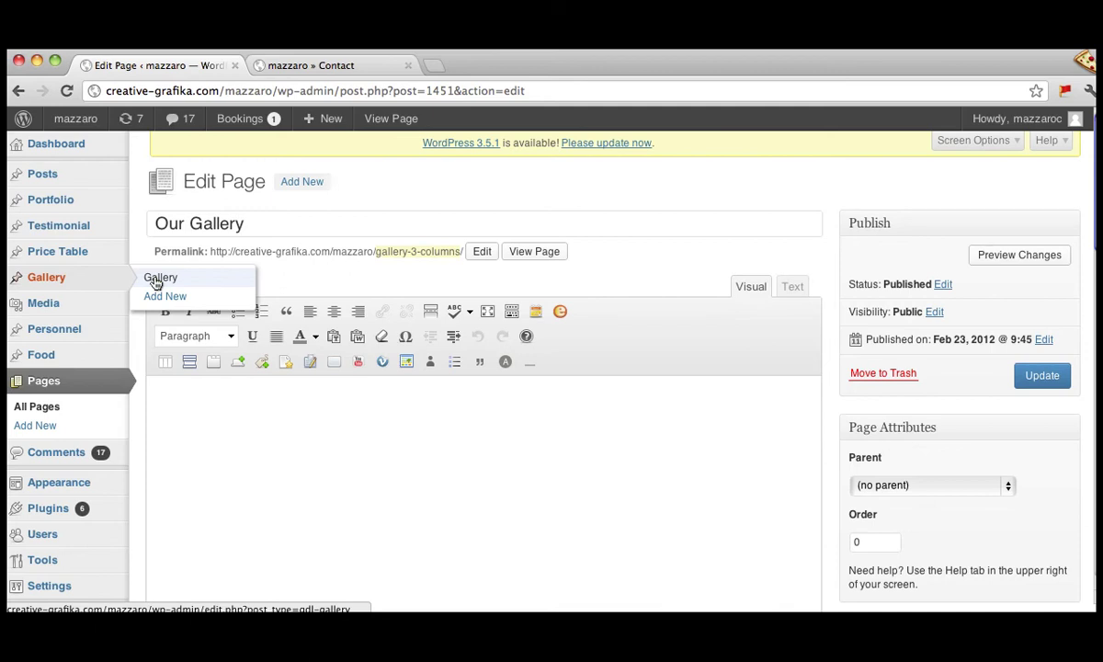
{"action": "left_click", "coordinate": [156, 282]}
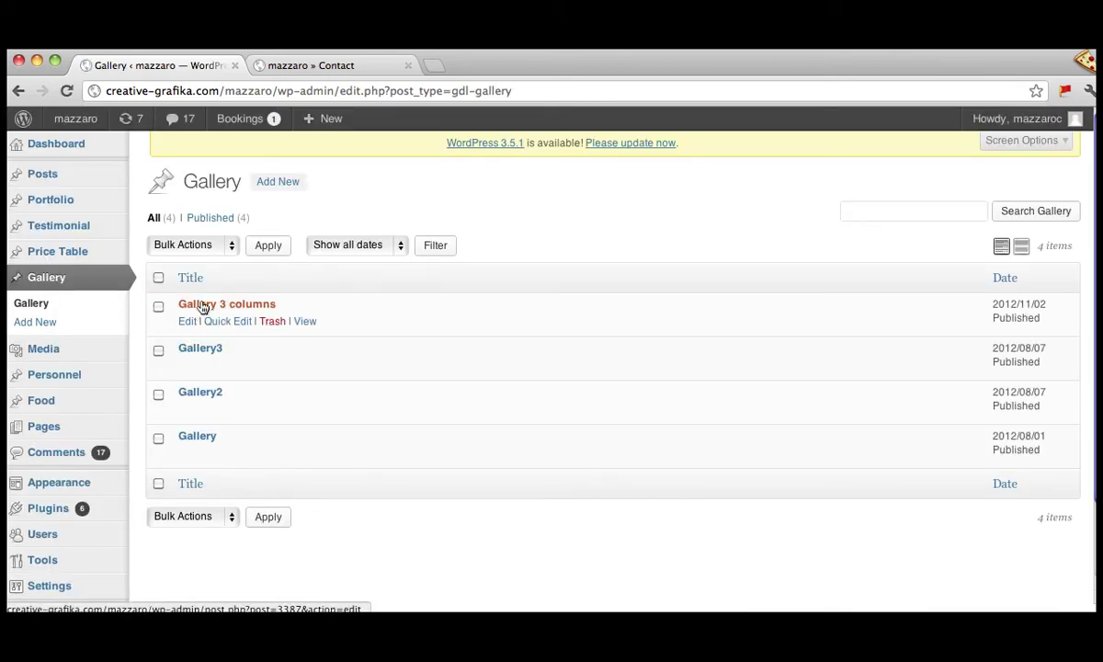
{"action": "left_click", "coordinate": [186, 324]}
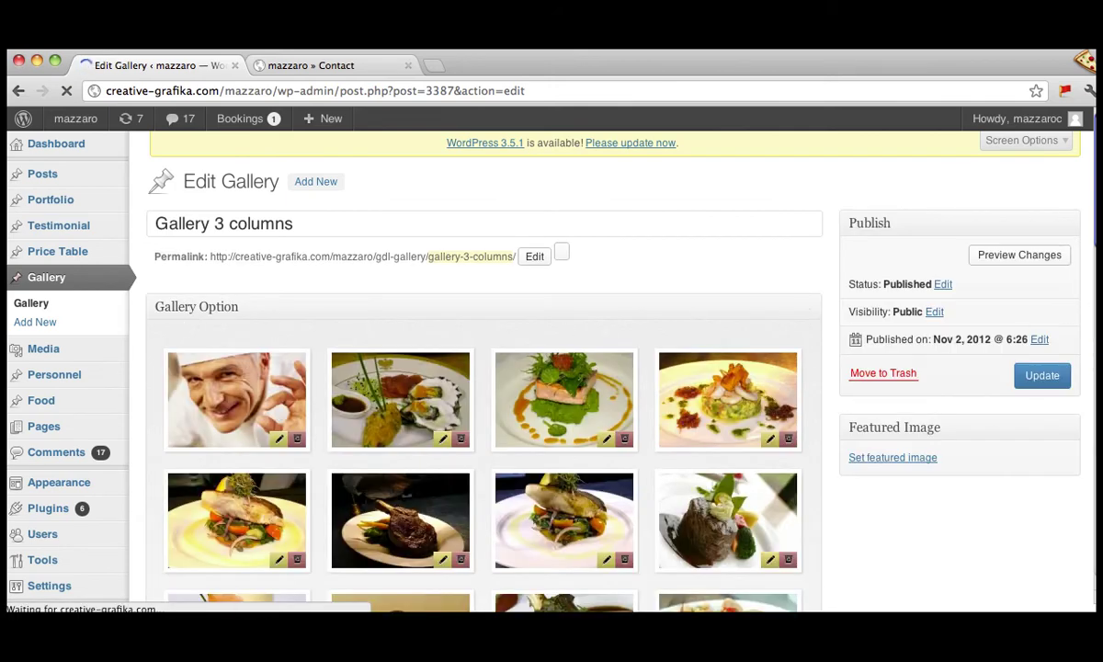
{"action": "scroll", "coordinate": [552, 368], "scroll_direction": "down", "scroll_amount": 2}
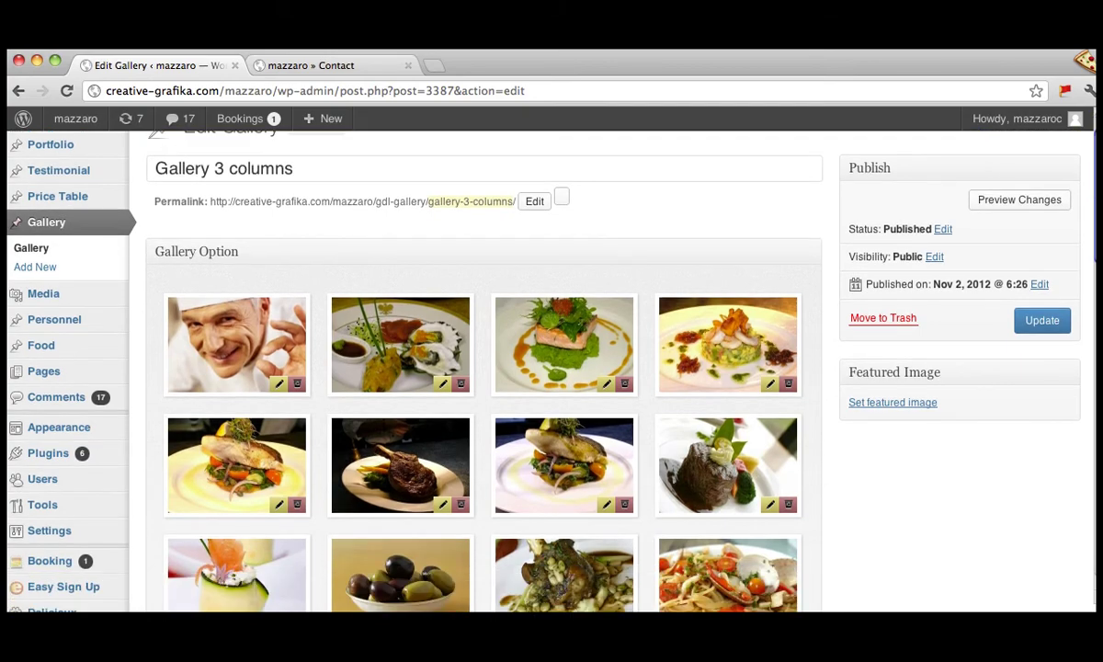
{"action": "scroll", "coordinate": [552, 368], "scroll_direction": "down", "scroll_amount": 10}
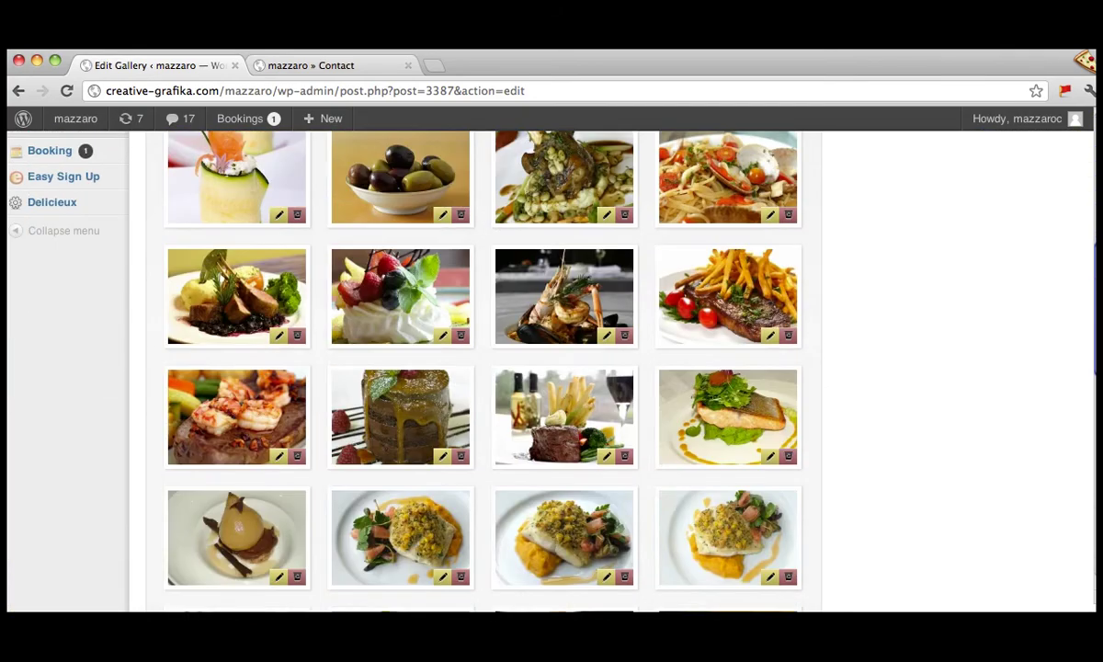
Step: Delete the pet photo at the end of the "Gallery 3 columns" images and confirm the deletion
{"action": "scroll", "coordinate": [488, 485], "scroll_direction": "down", "scroll_amount": 3}
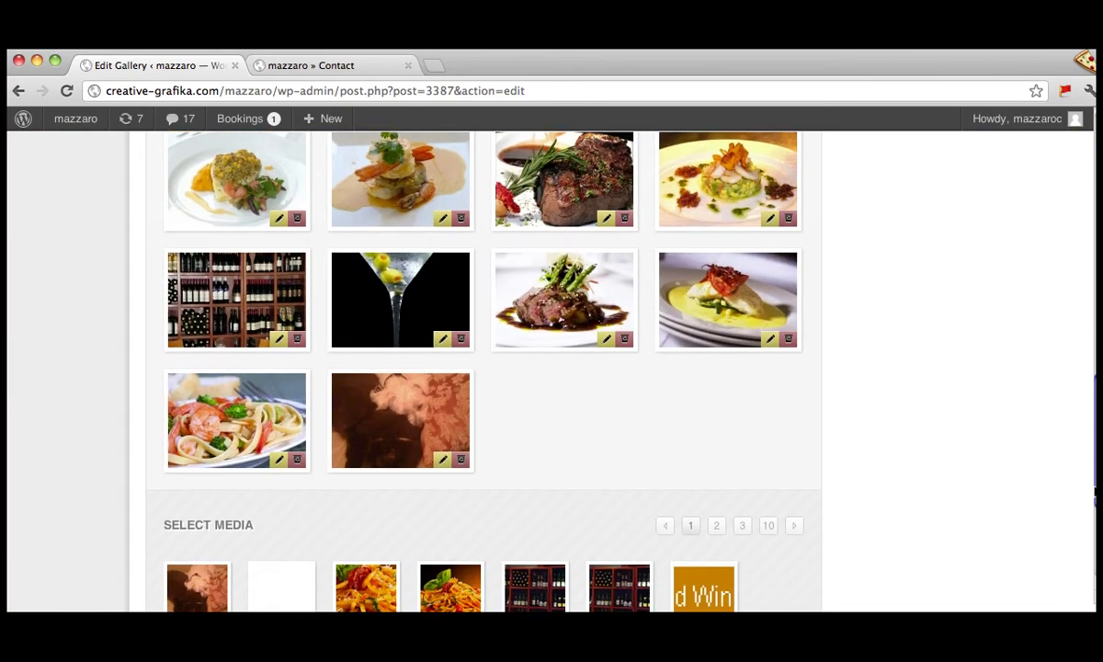
{"action": "left_click", "coordinate": [462, 461]}
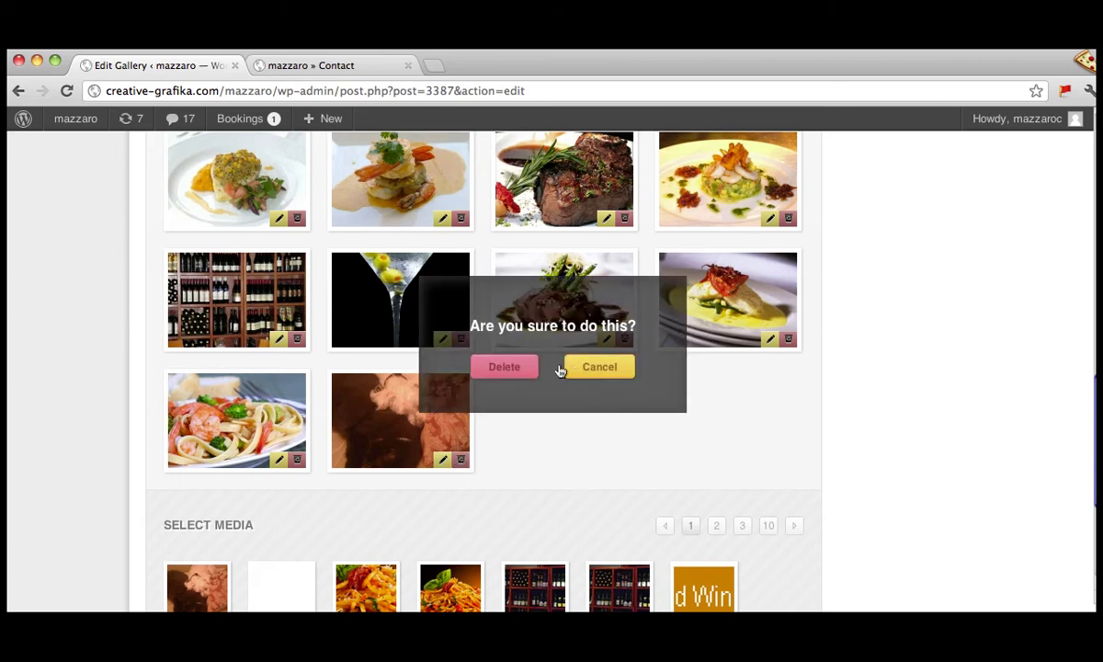
{"action": "left_click", "coordinate": [501, 373]}
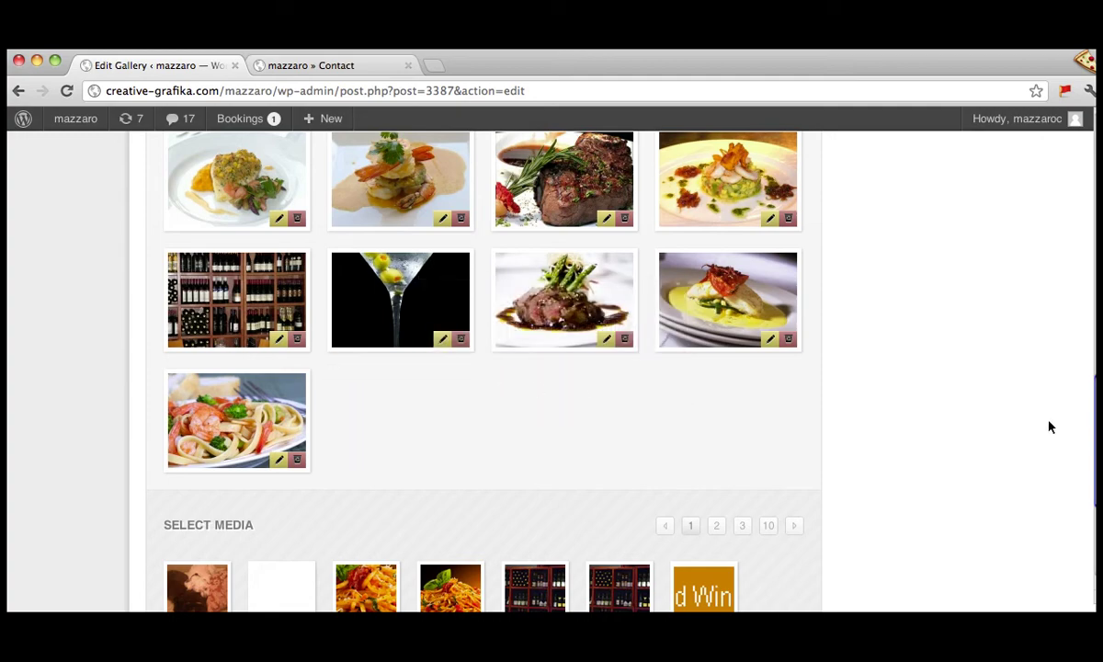
{"action": "scroll", "coordinate": [483, 367], "scroll_direction": "down", "scroll_amount": 3}
{"action": "scroll", "coordinate": [482, 368], "scroll_direction": "up", "scroll_amount": 5}
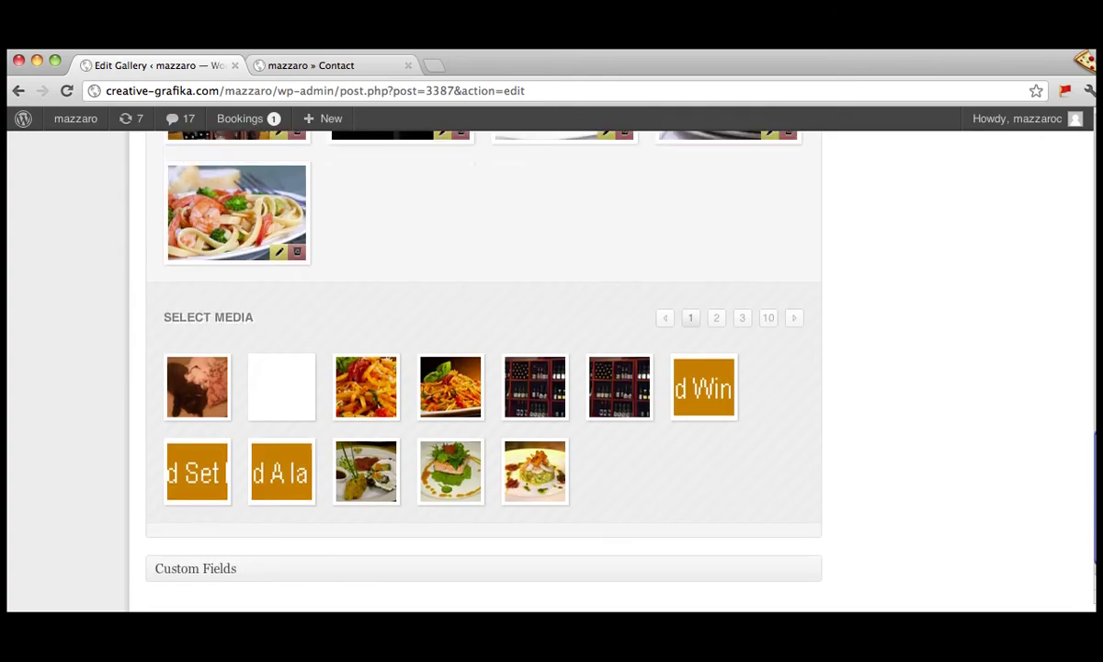
{"action": "left_click_drag", "start_coordinate": [1091, 359], "coordinate": [1088, 160]}
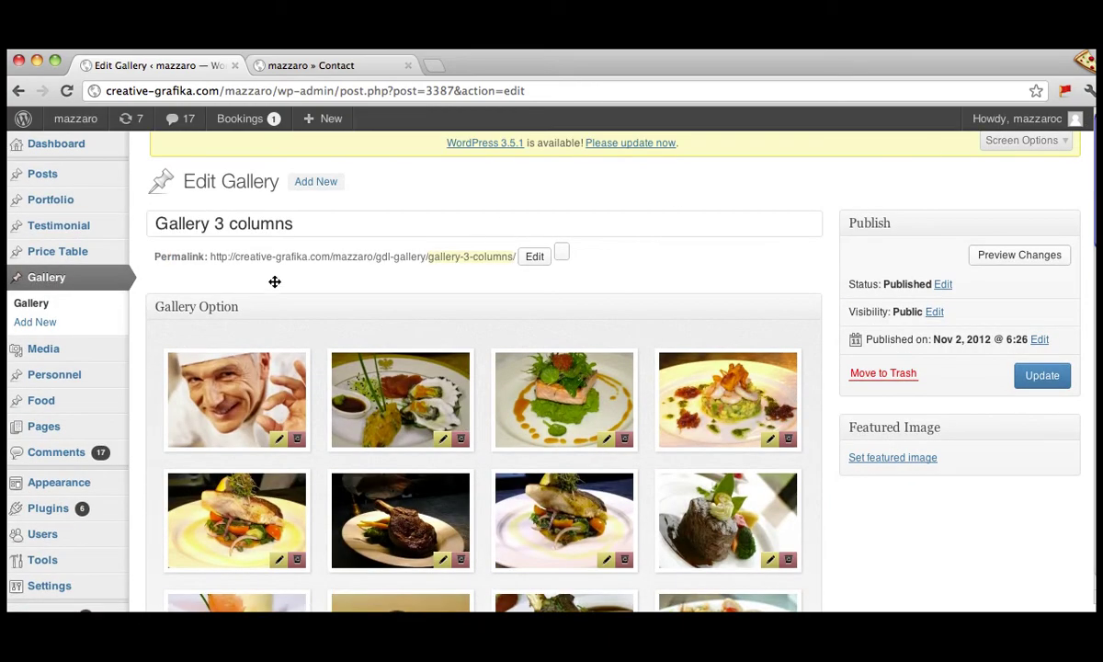
Step: Switch to the live site, go to its Gallery page and open Our Gallery for editing
{"action": "left_click", "coordinate": [285, 69]}
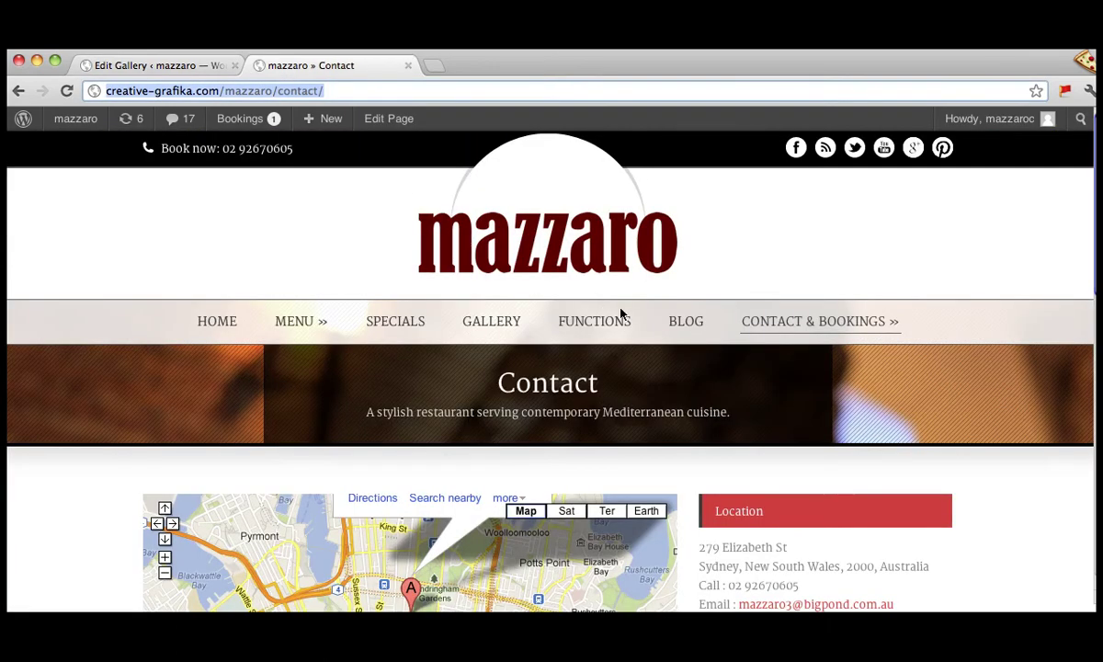
{"action": "left_click", "coordinate": [505, 327]}
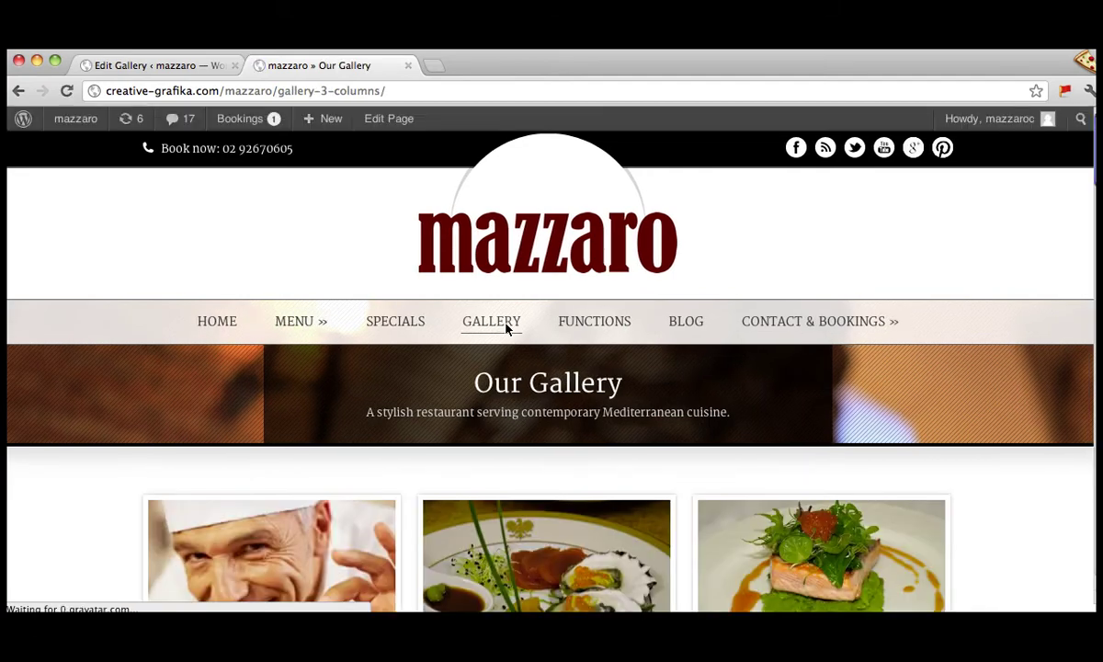
{"action": "left_click", "coordinate": [389, 118]}
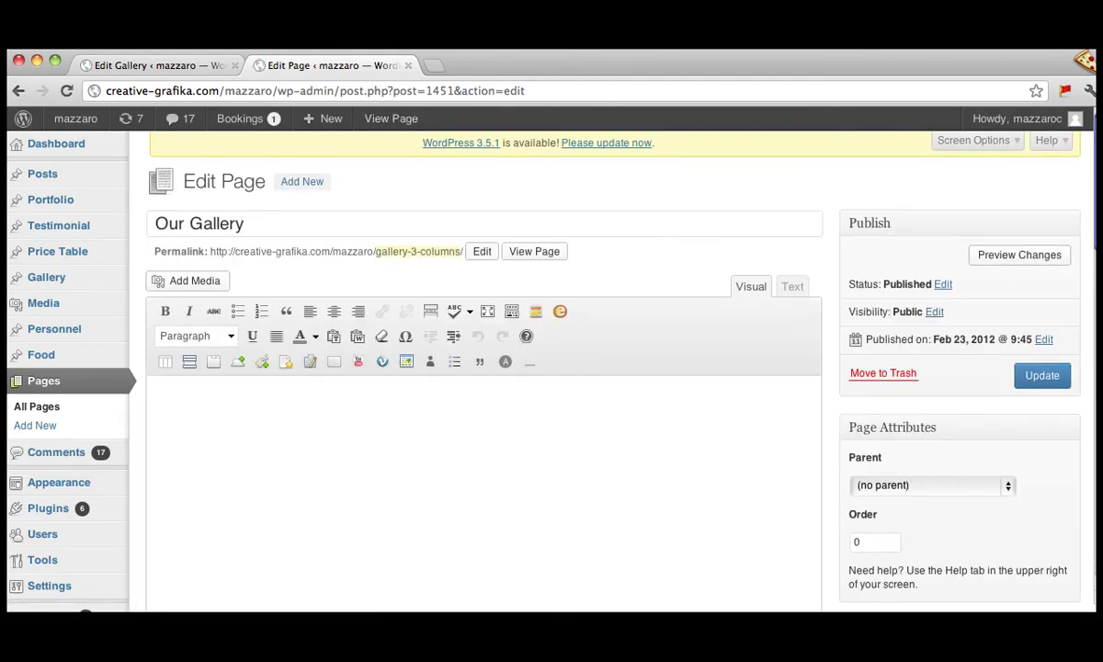
{"action": "scroll", "coordinate": [603, 318], "scroll_direction": "down", "scroll_amount": 1}
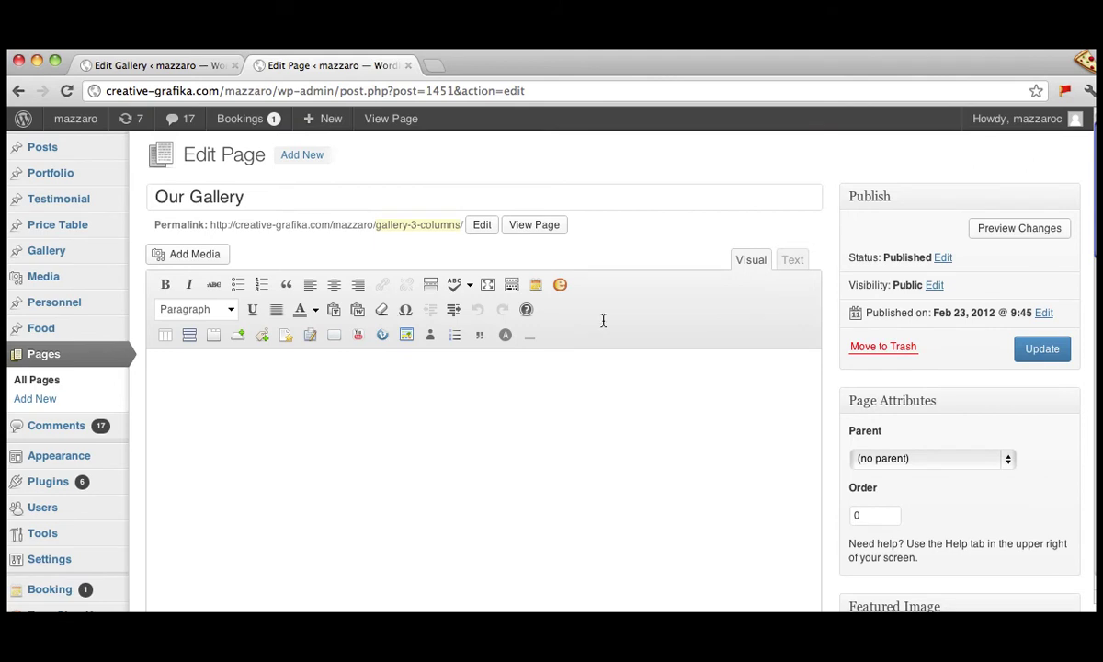
Step: Open the media window for Our Gallery and look at the Create Gallery and Insert Media views
{"action": "left_click", "coordinate": [184, 263]}
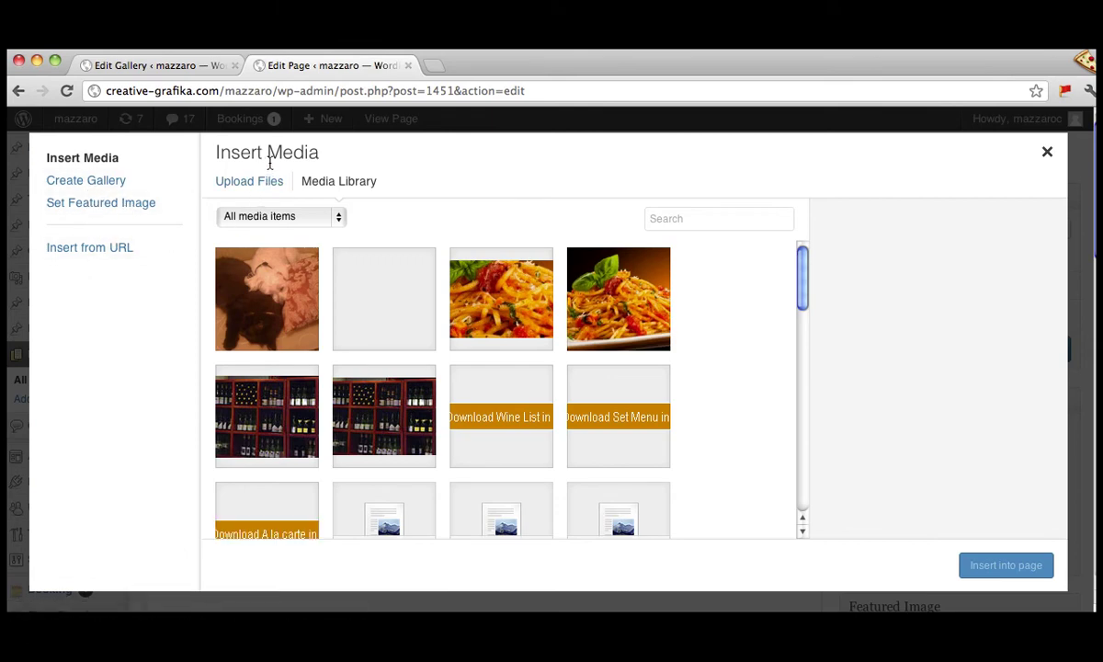
{"action": "left_click", "coordinate": [109, 190]}
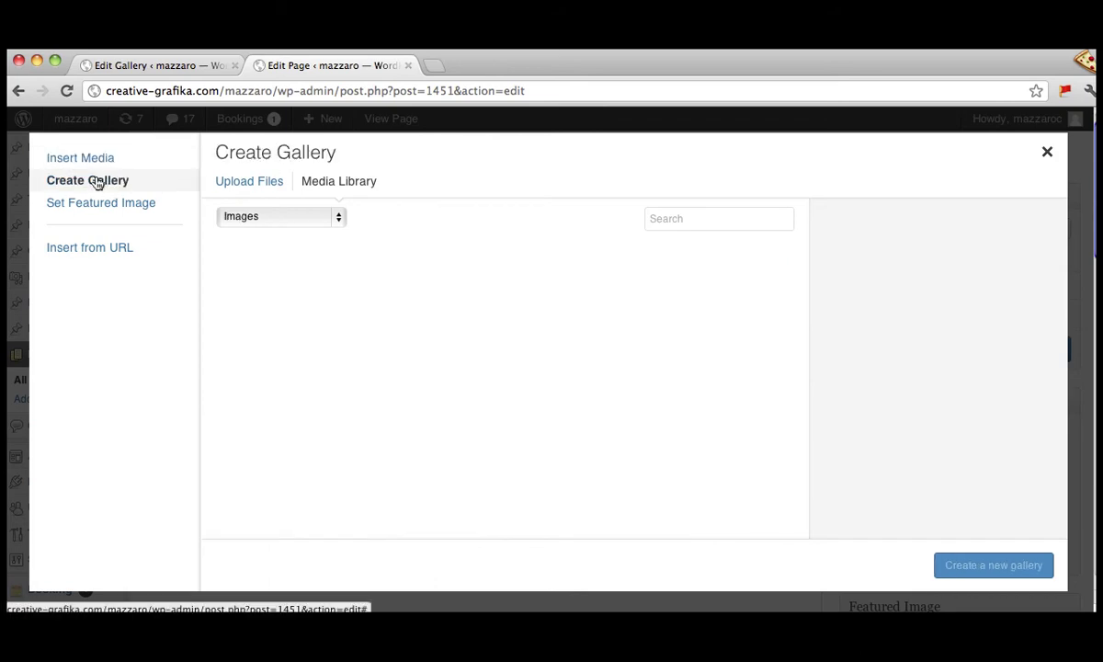
{"action": "left_click", "coordinate": [96, 163]}
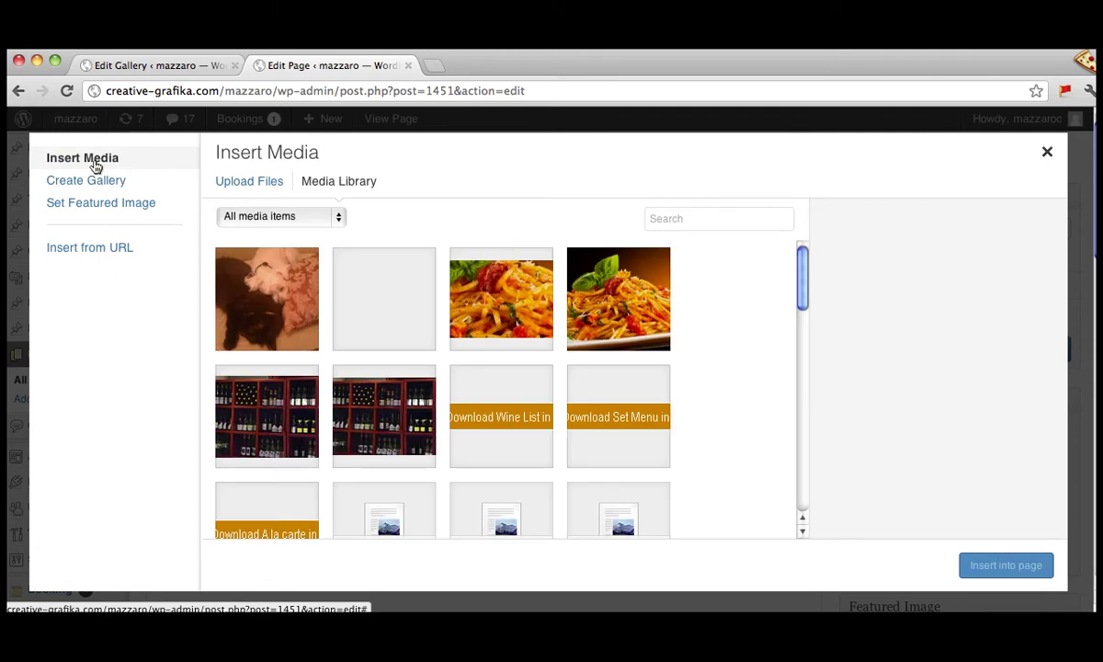
{"action": "left_click", "coordinate": [277, 218]}
{"action": "left_click", "coordinate": [275, 218]}
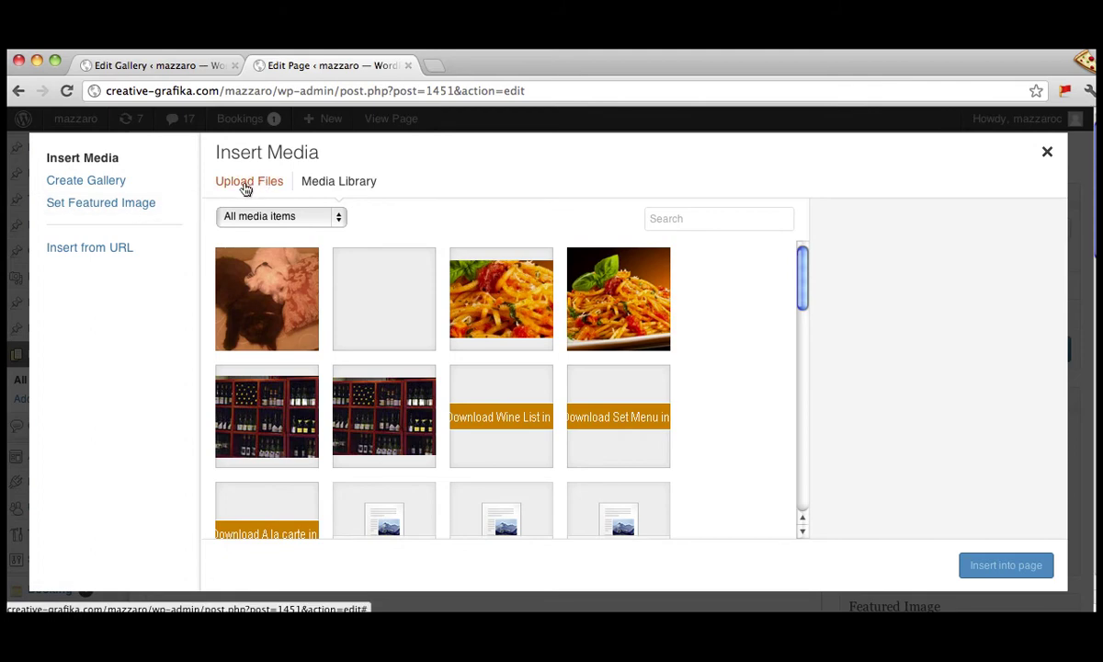
Step: Preview the IMG photos on the Desktop and upload IMG_0071.jpg to the media library
{"action": "left_click", "coordinate": [247, 184]}
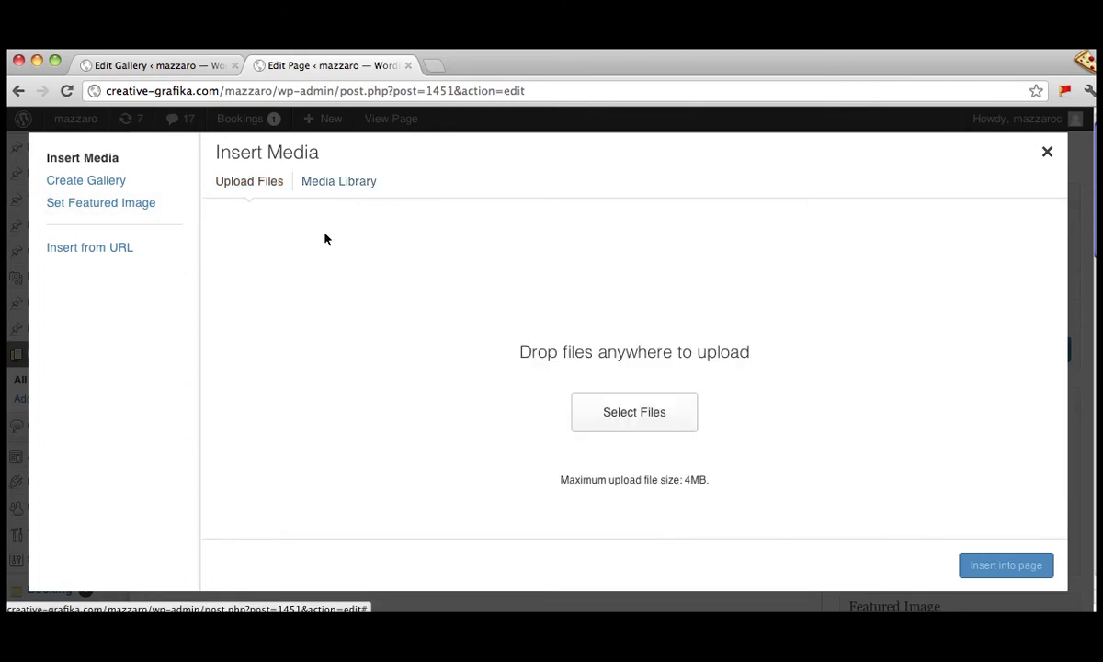
{"action": "left_click", "coordinate": [632, 415]}
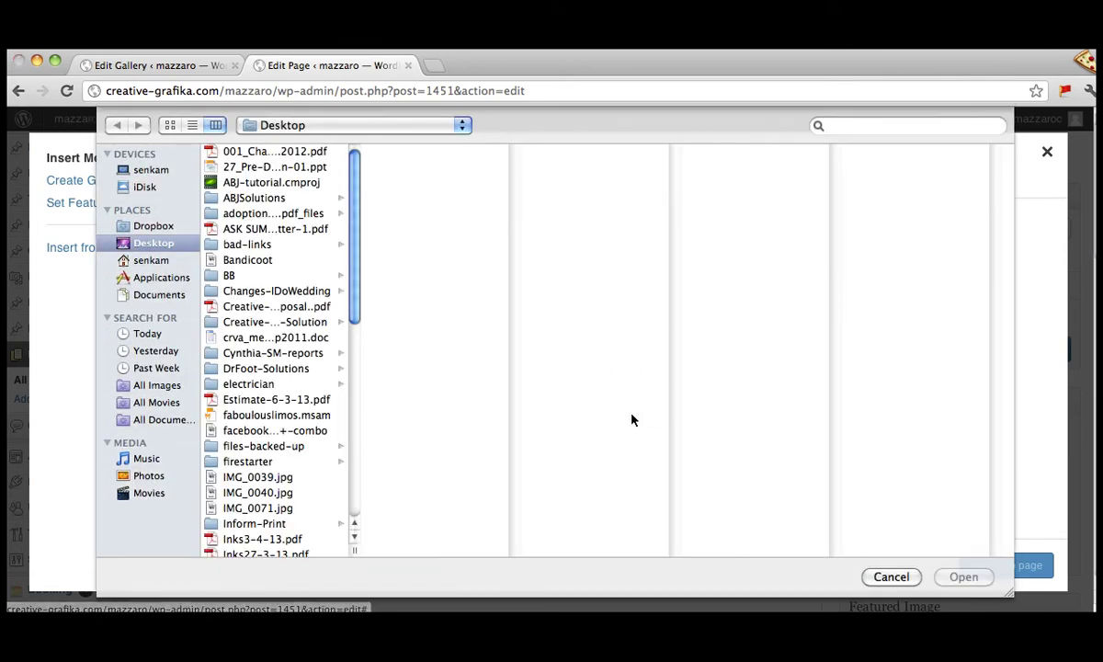
{"action": "scroll", "coordinate": [360, 314], "scroll_direction": "down", "scroll_amount": 5}
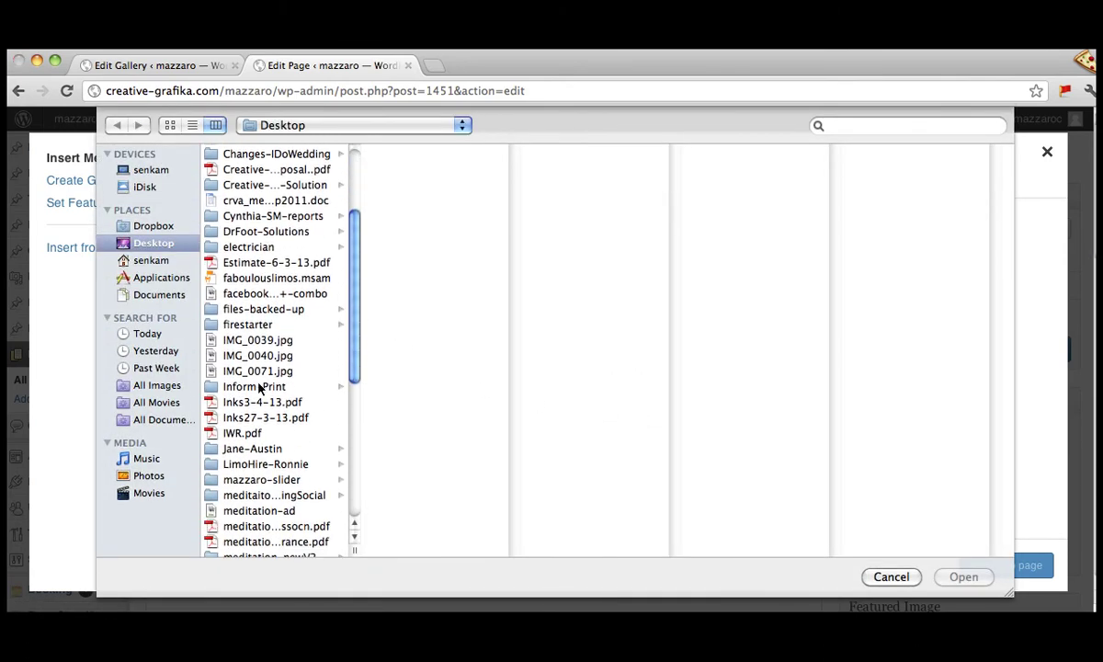
{"action": "left_click", "coordinate": [255, 370]}
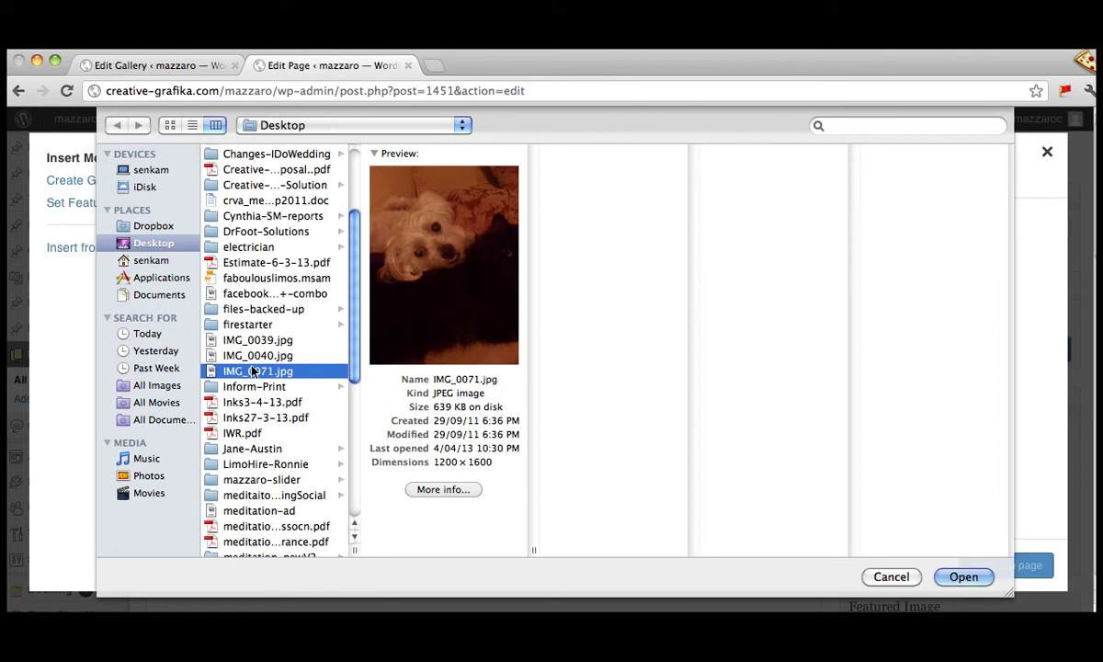
{"action": "left_click", "coordinate": [255, 357]}
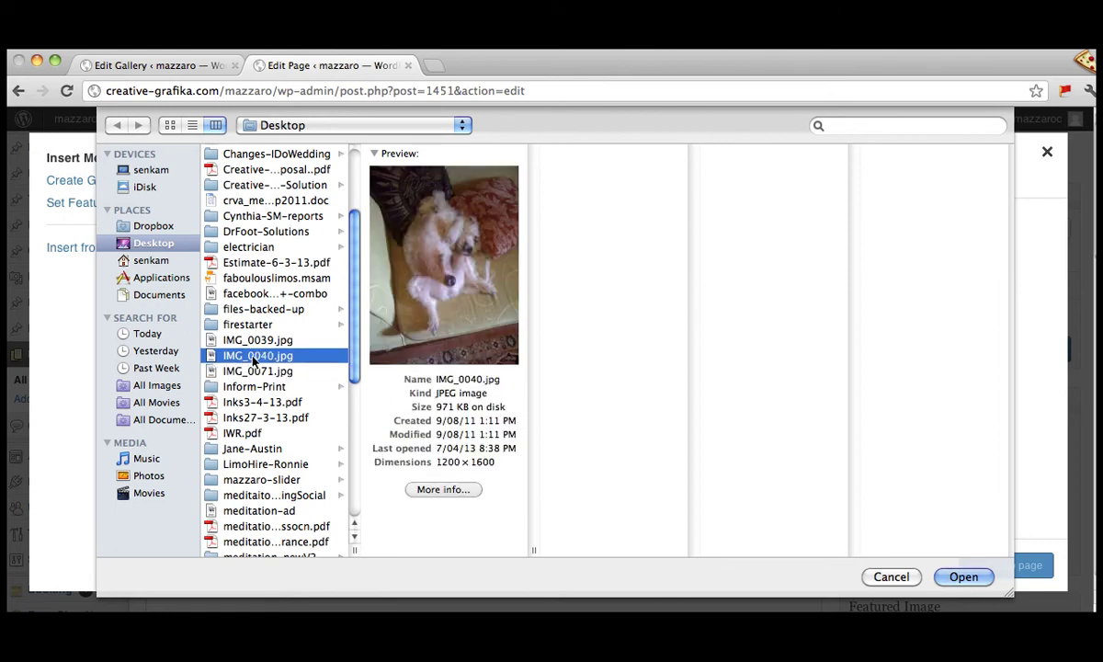
{"action": "left_click", "coordinate": [253, 342]}
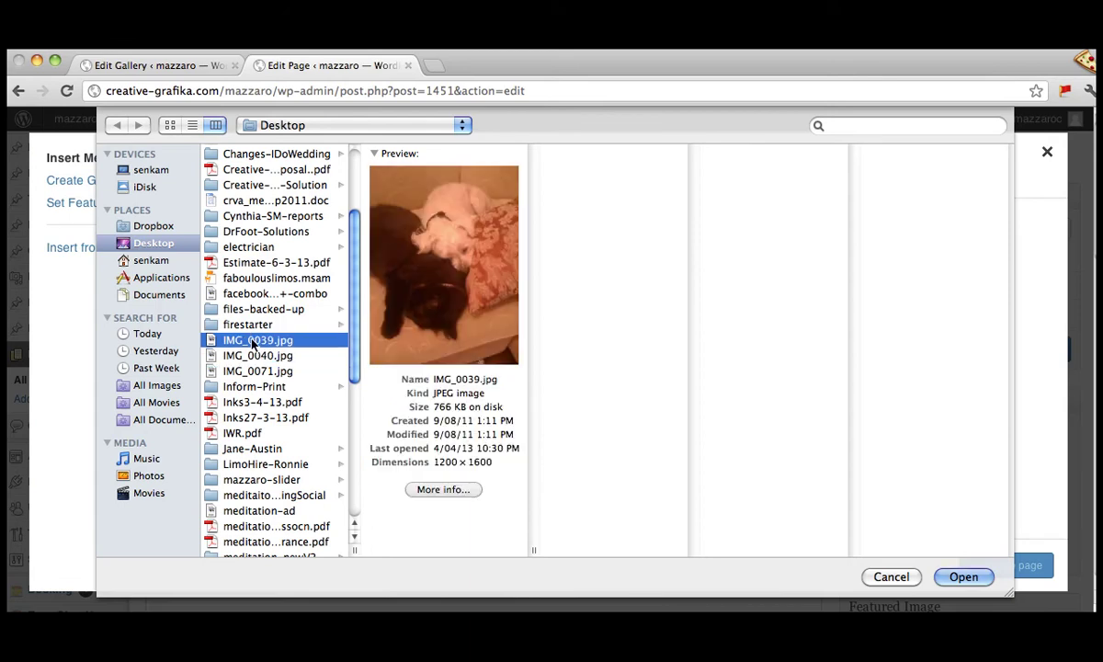
{"action": "left_click", "coordinate": [250, 370]}
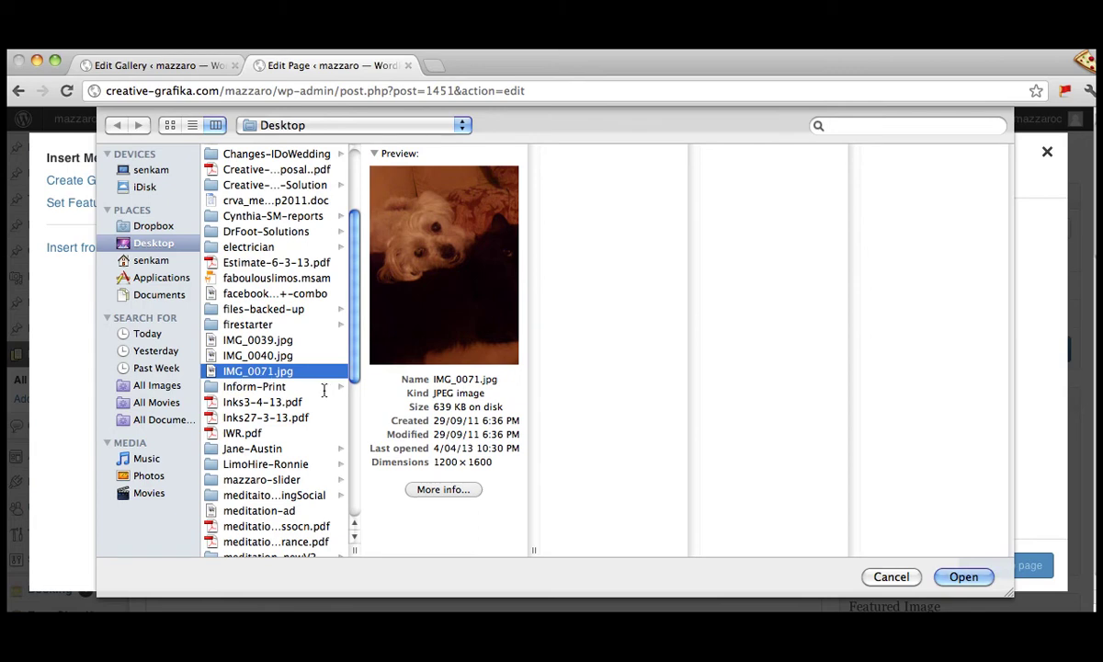
{"action": "left_click", "coordinate": [965, 578]}
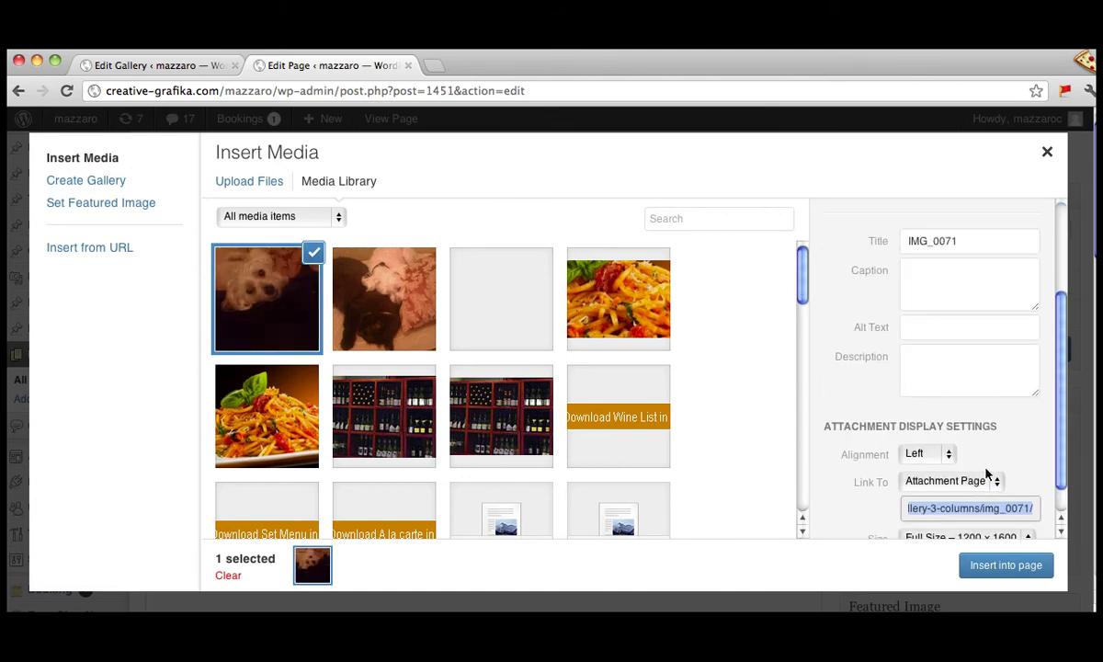
Step: Set the uploaded photo's title to "Medo my dog" and close the media window without inserting the photo into the page
{"action": "left_click_drag", "start_coordinate": [952, 244], "coordinate": [890, 241]}
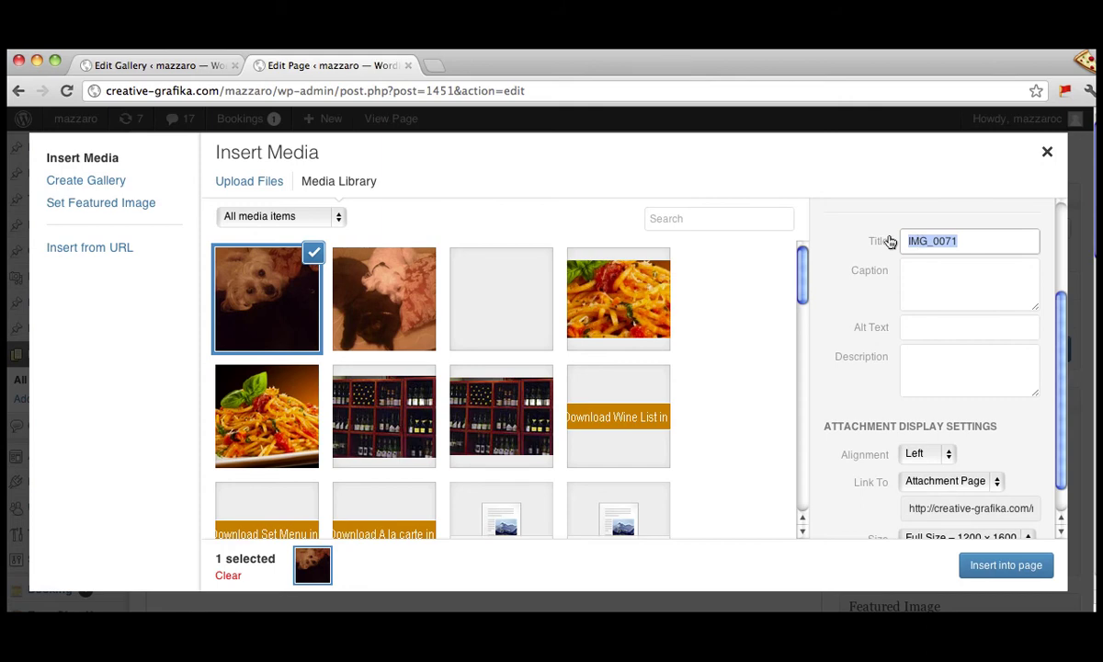
{"action": "type", "text": "ME"}
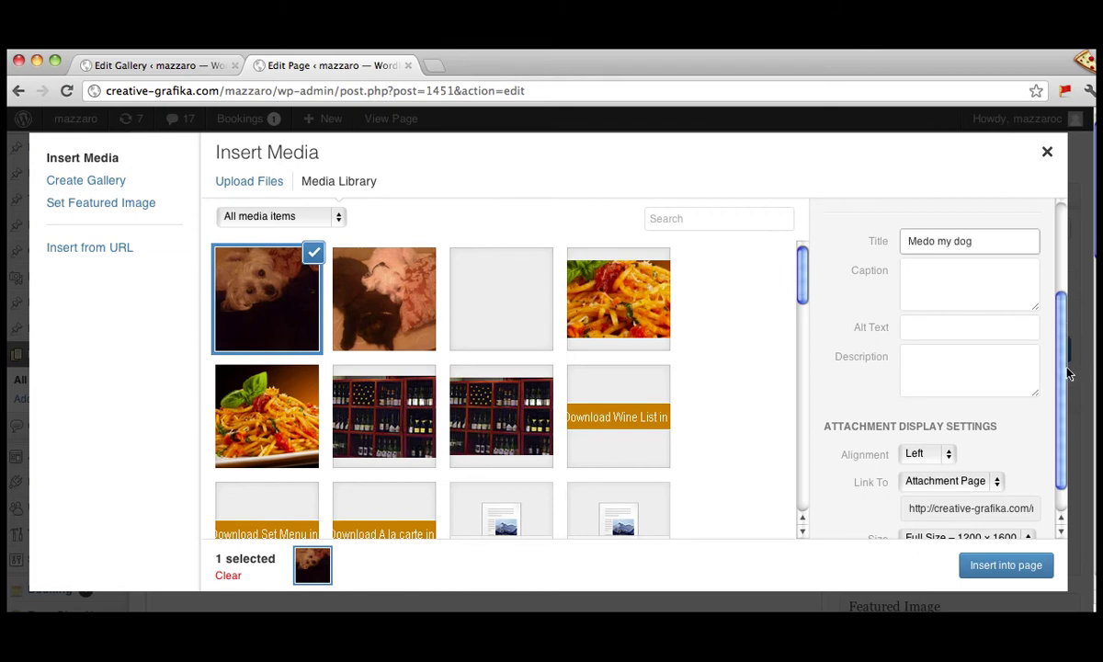
{"action": "left_click_drag", "start_coordinate": [1064, 370], "coordinate": [1064, 426]}
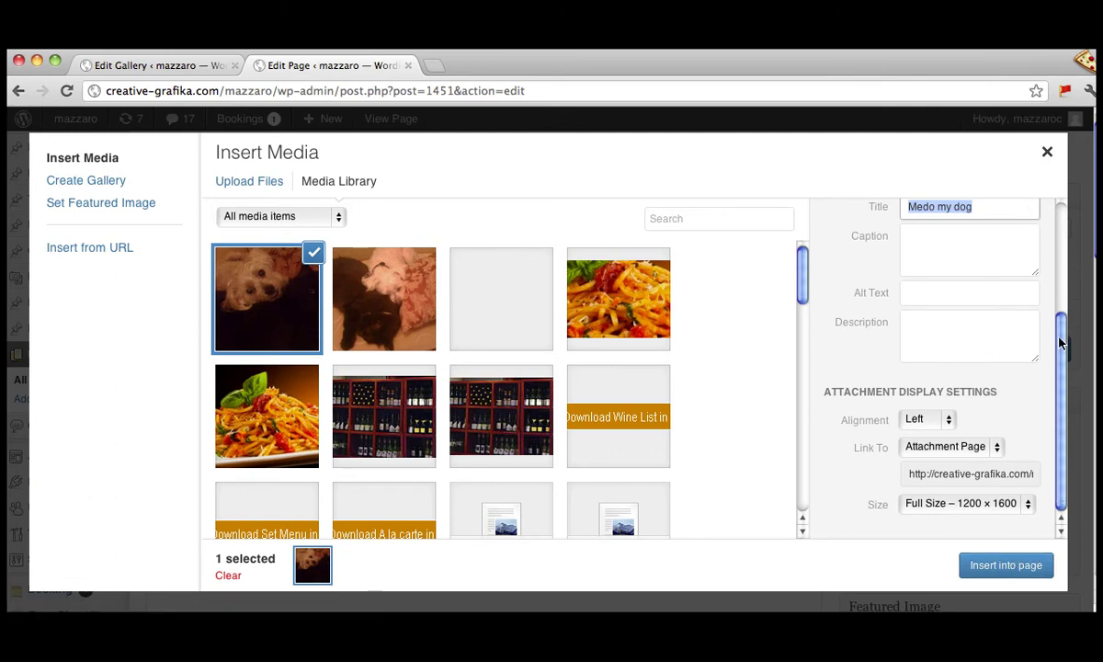
{"action": "left_click_drag", "start_coordinate": [1062, 343], "coordinate": [944, 217]}
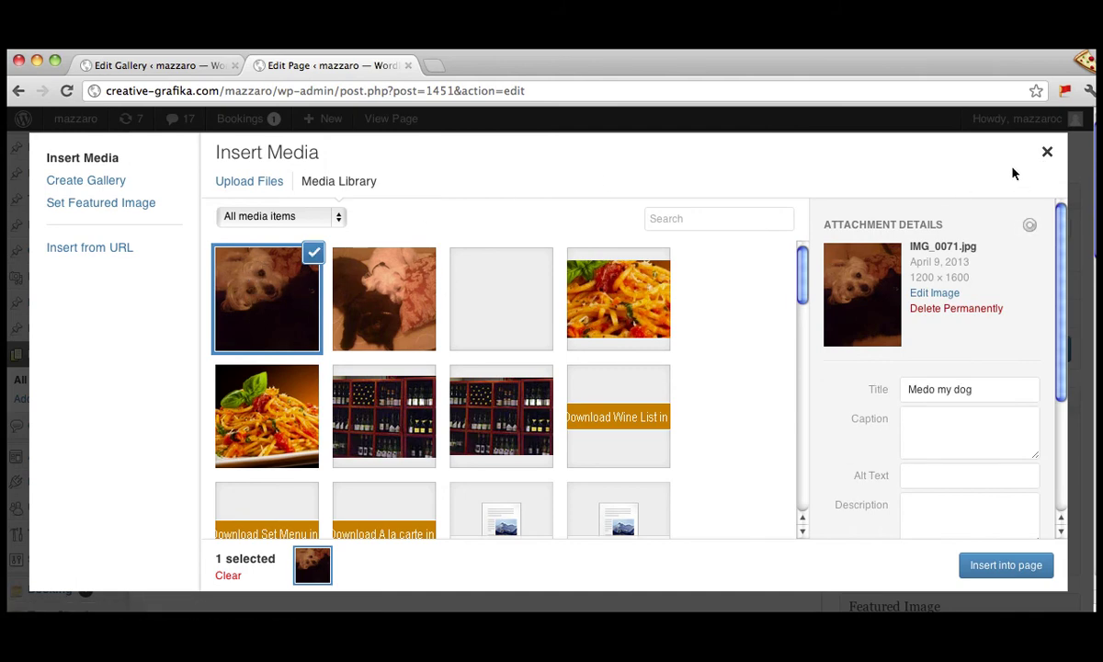
{"action": "left_click", "coordinate": [1048, 151]}
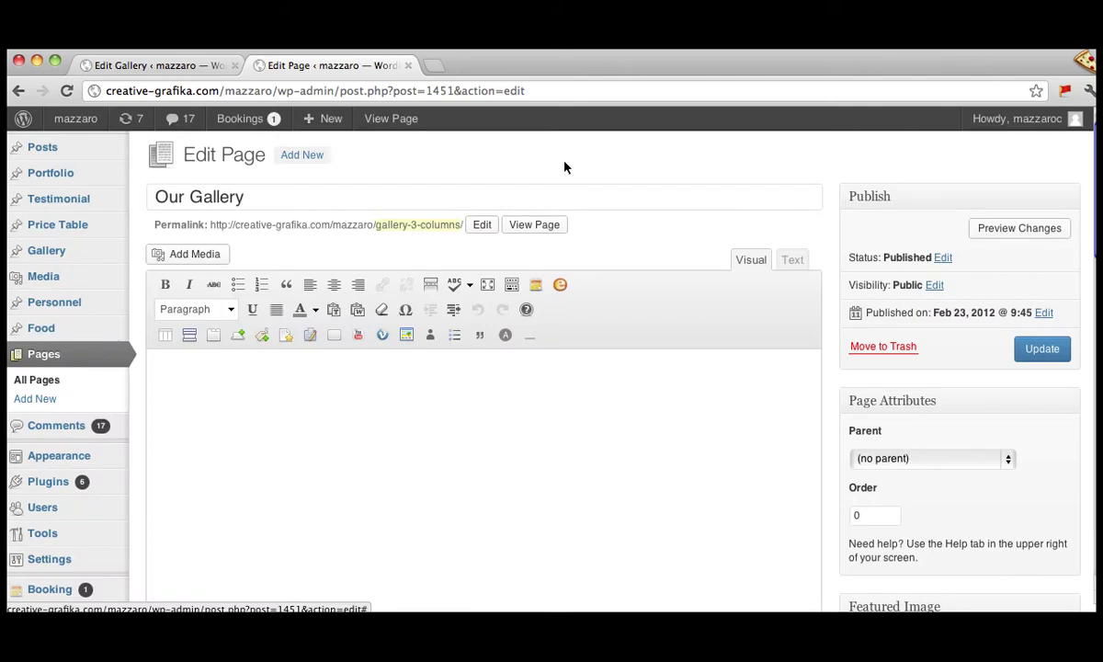
Step: Return to the "Gallery 3 columns" editor, refresh Select Media through page 2 and back to page 1, and add the uploaded dog photo
{"action": "left_click", "coordinate": [187, 69]}
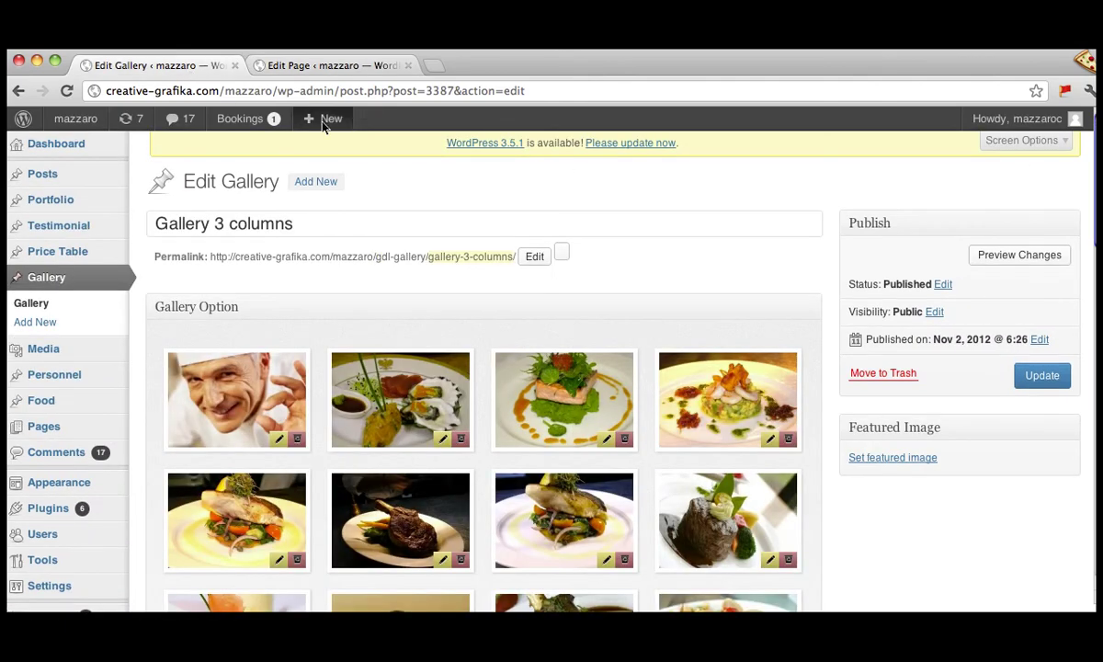
{"action": "scroll", "coordinate": [1074, 402], "scroll_direction": "down", "scroll_amount": 10}
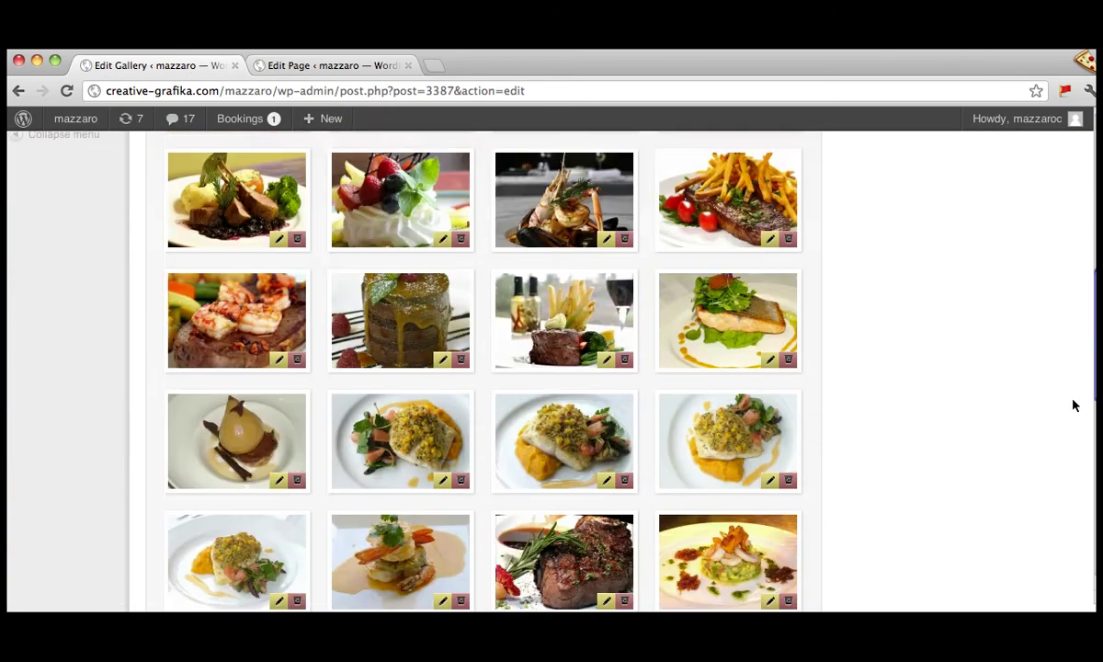
{"action": "scroll", "coordinate": [1067, 498], "scroll_direction": "down", "scroll_amount": 5}
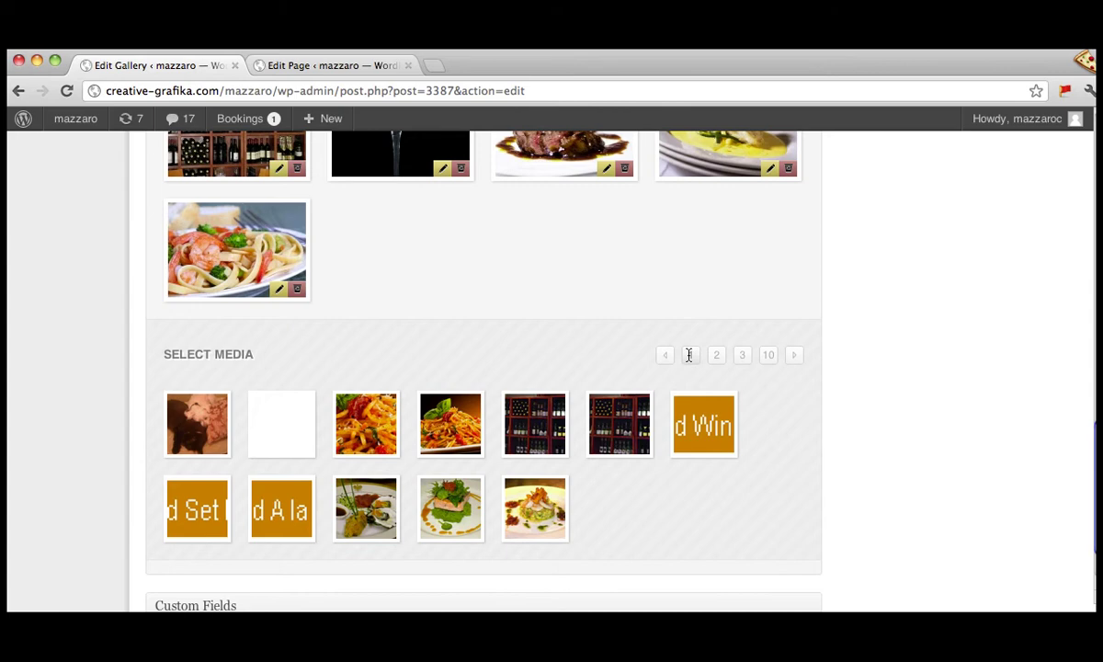
{"action": "left_click", "coordinate": [717, 356]}
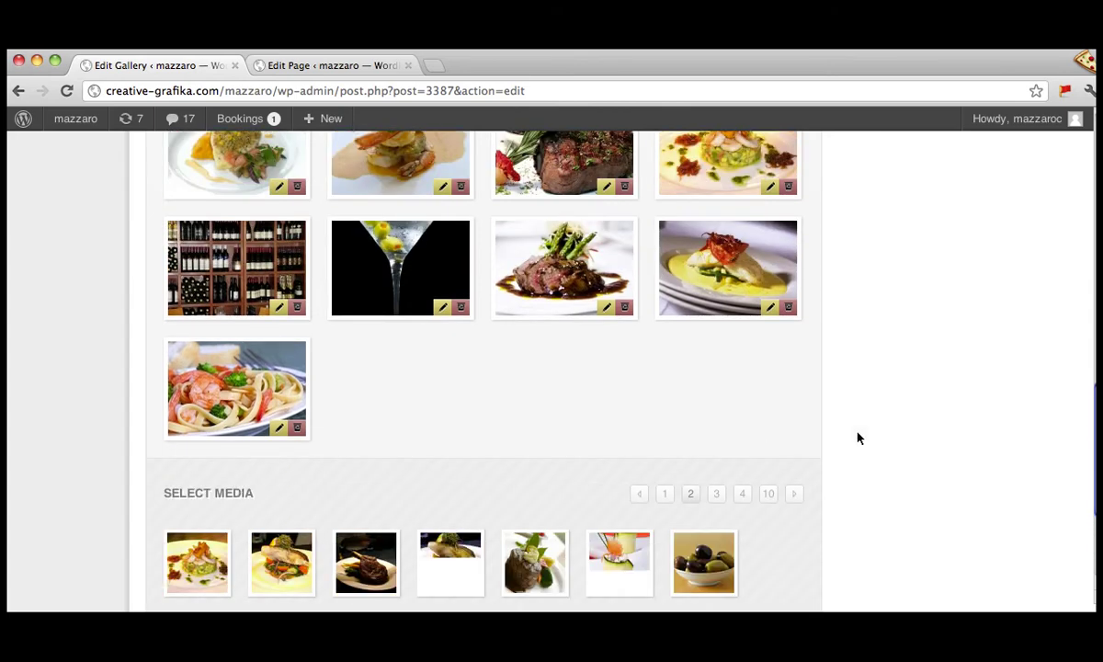
{"action": "scroll", "coordinate": [644, 405], "scroll_direction": "down", "scroll_amount": 5}
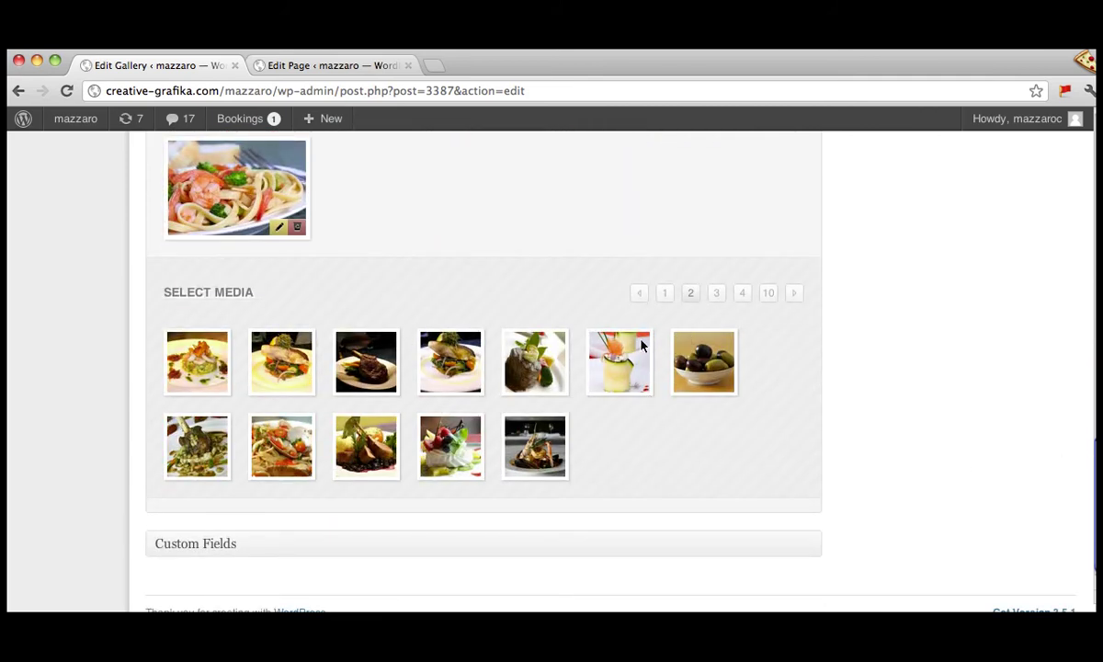
{"action": "left_click", "coordinate": [661, 300]}
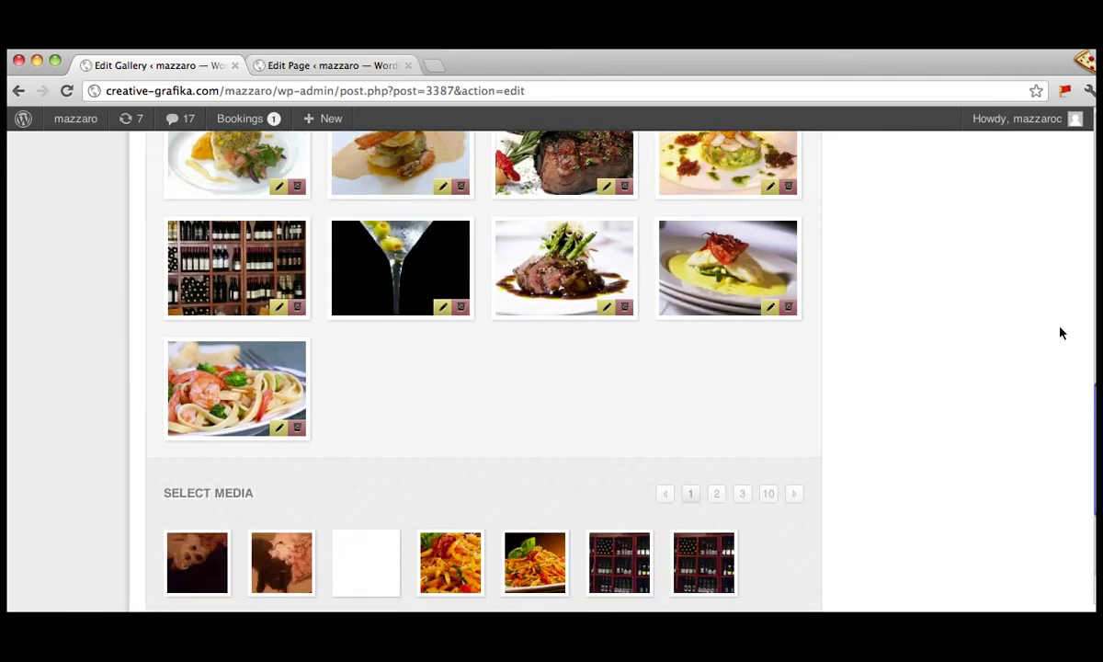
{"action": "scroll", "coordinate": [483, 368], "scroll_direction": "down", "scroll_amount": 5}
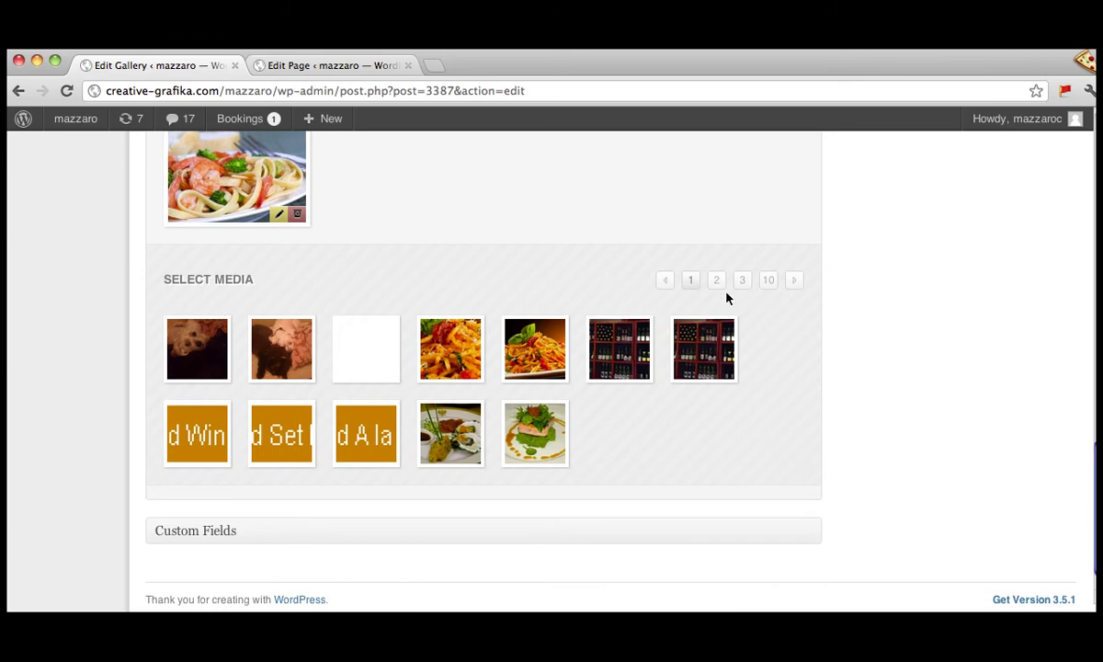
{"action": "left_click", "coordinate": [193, 361]}
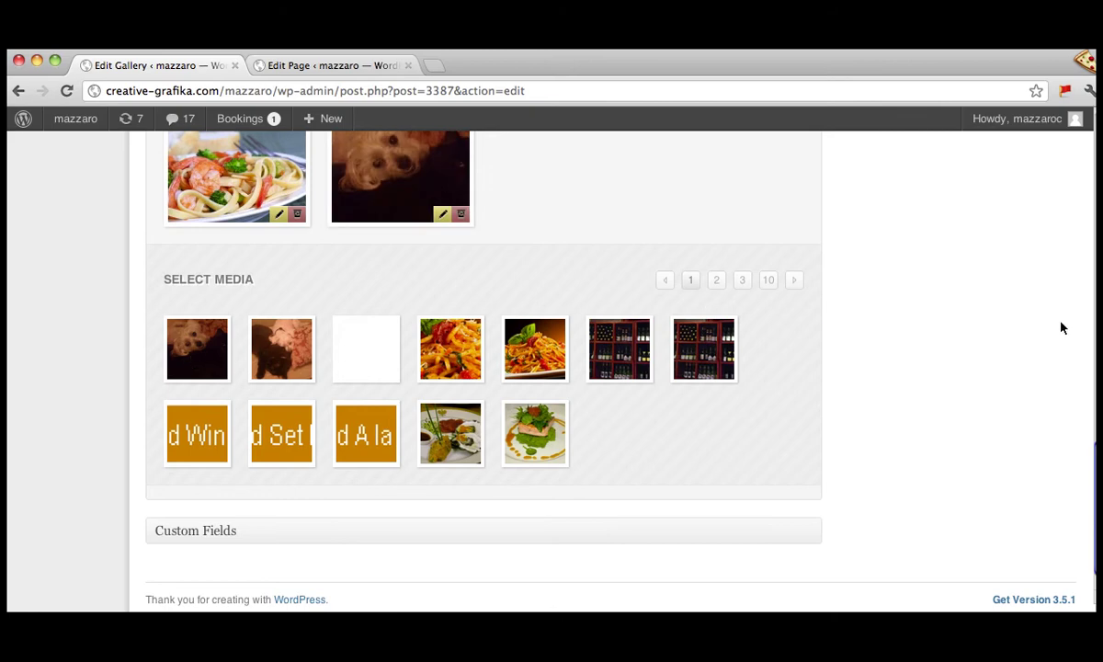
{"action": "scroll", "coordinate": [784, 458], "scroll_direction": "up", "scroll_amount": 5}
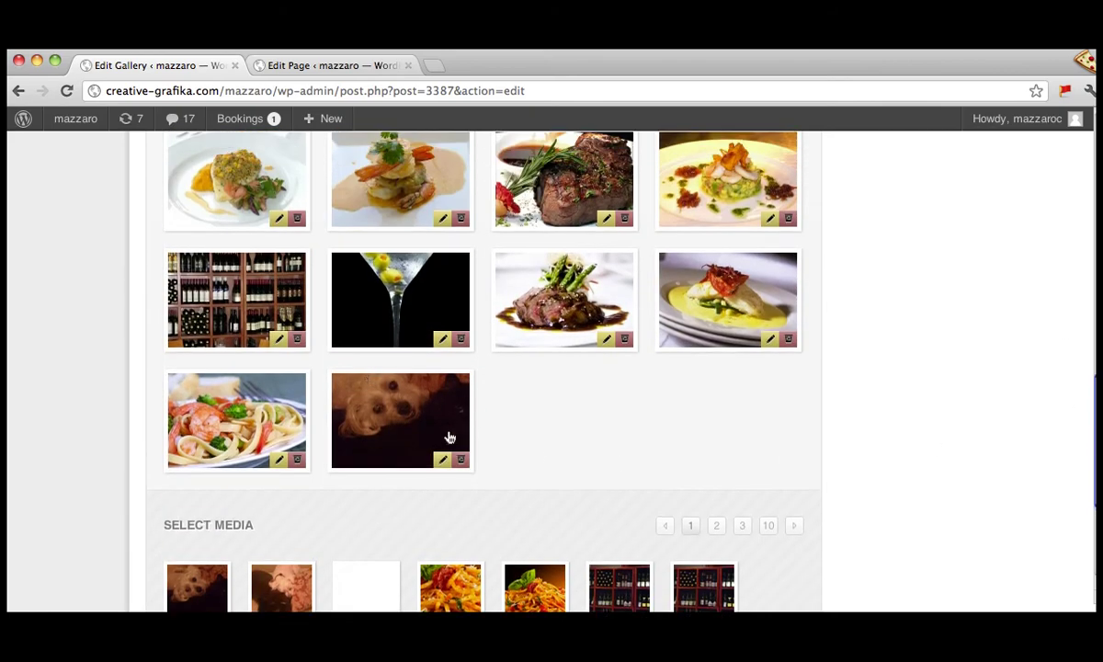
Step: Save the "Gallery 3 columns" gallery with the added dog photo and look over its reloaded images
{"action": "scroll", "coordinate": [1069, 248], "scroll_direction": "up", "scroll_amount": 10}
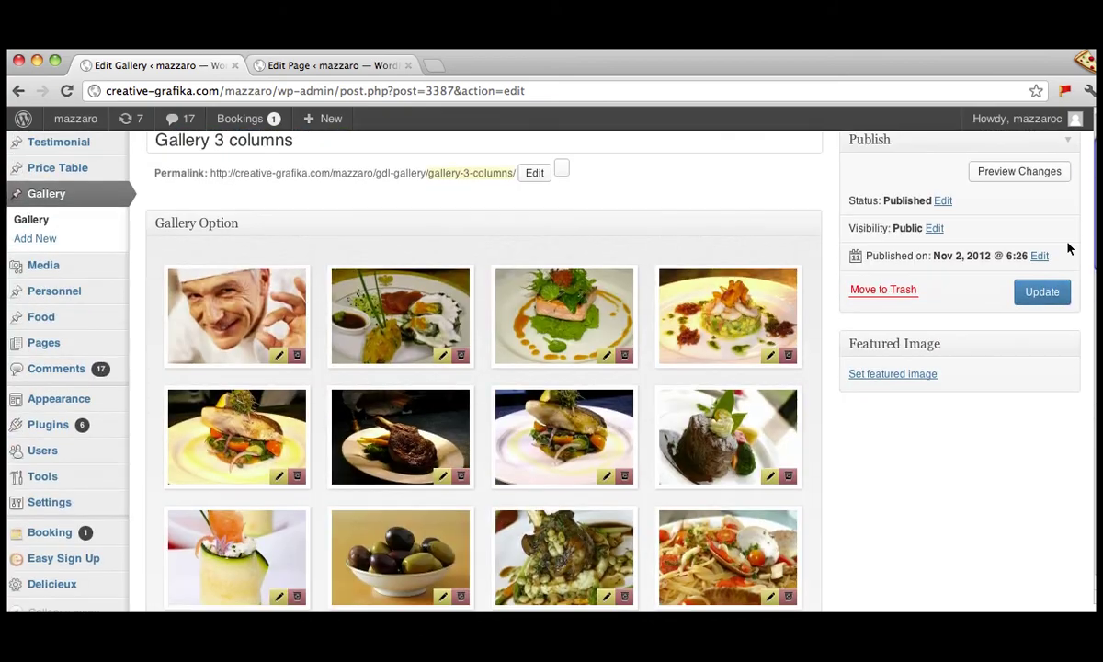
{"action": "left_click", "coordinate": [1043, 292]}
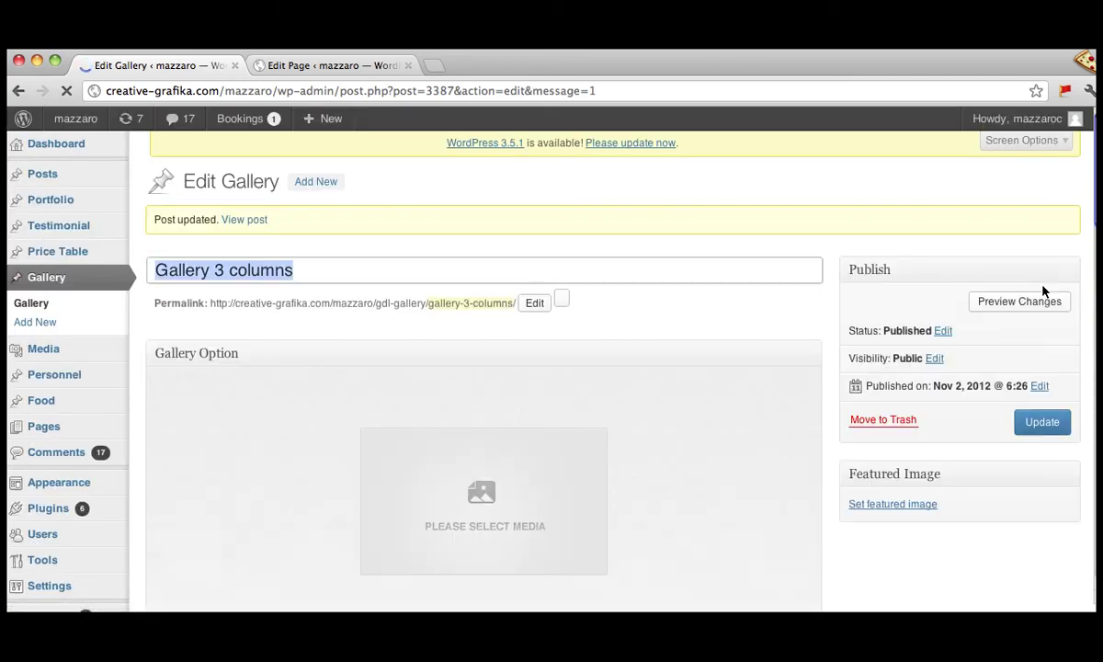
{"action": "scroll", "coordinate": [1088, 466], "scroll_direction": "down", "scroll_amount": 20}
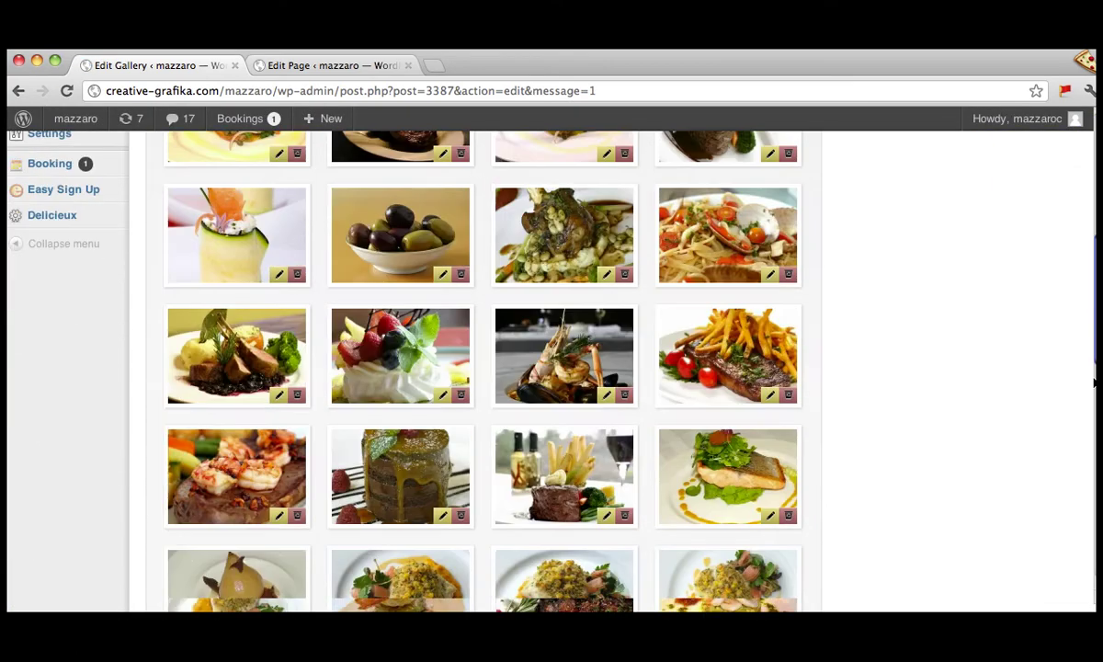
Step: Open the live site at creative-grafika.com/mazzaro/ in place of the page editor and check its Gallery page for the added dog photo
{"action": "left_click", "coordinate": [325, 64]}
{"action": "left_click_drag", "start_coordinate": [538, 91], "coordinate": [282, 95]}
{"action": "key", "text": "BackSpace"}
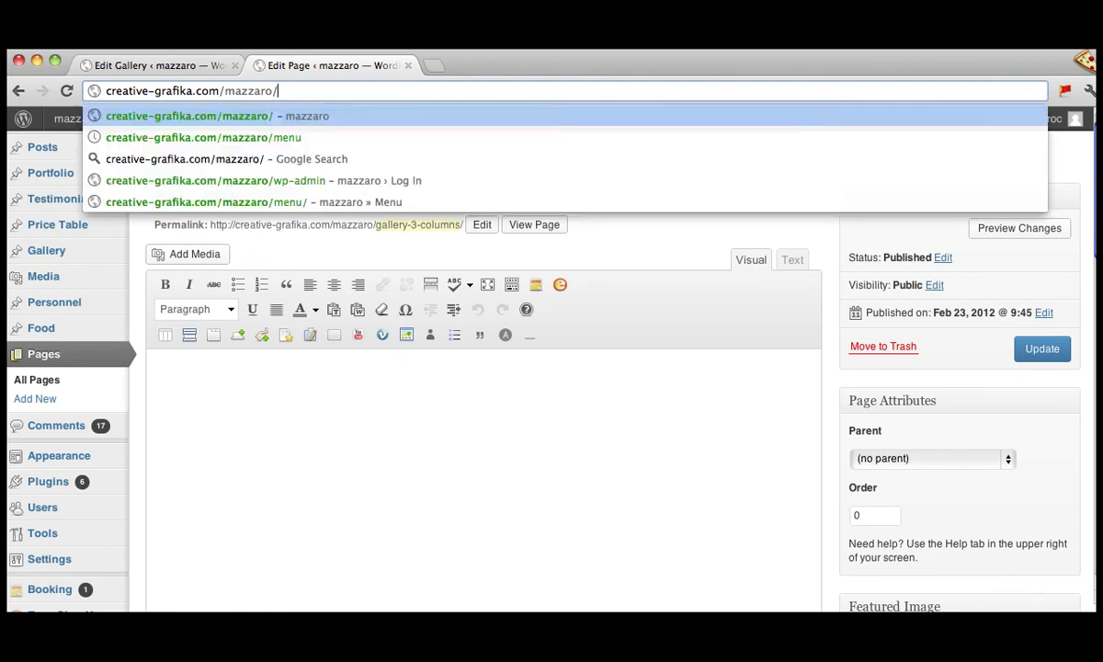
{"action": "key", "text": "Return"}
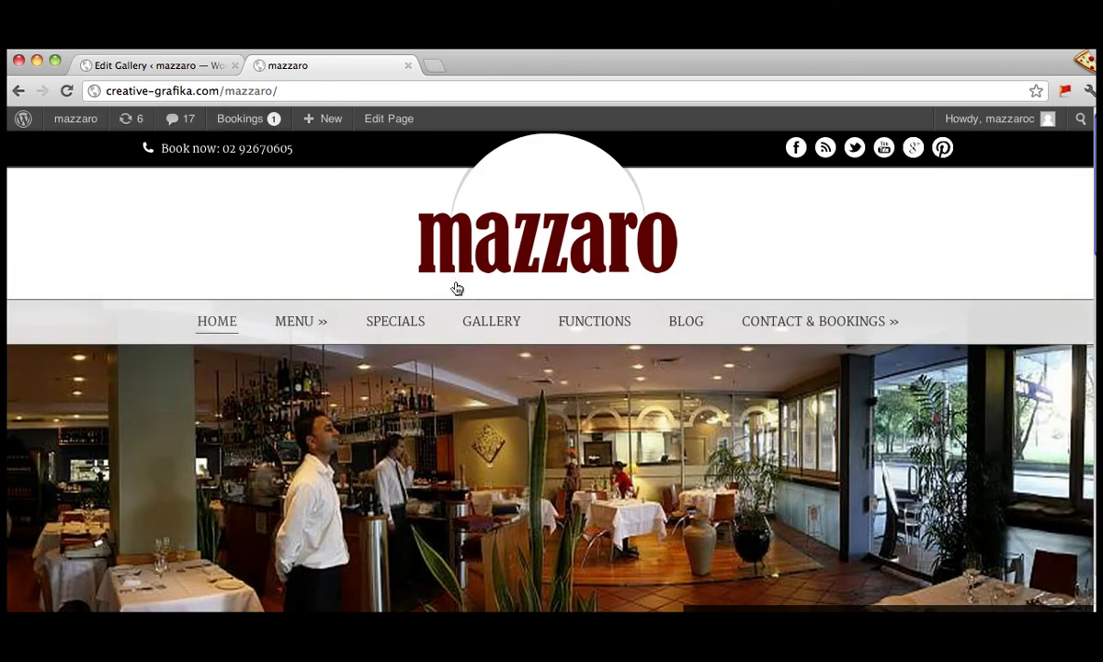
{"action": "left_click", "coordinate": [485, 321]}
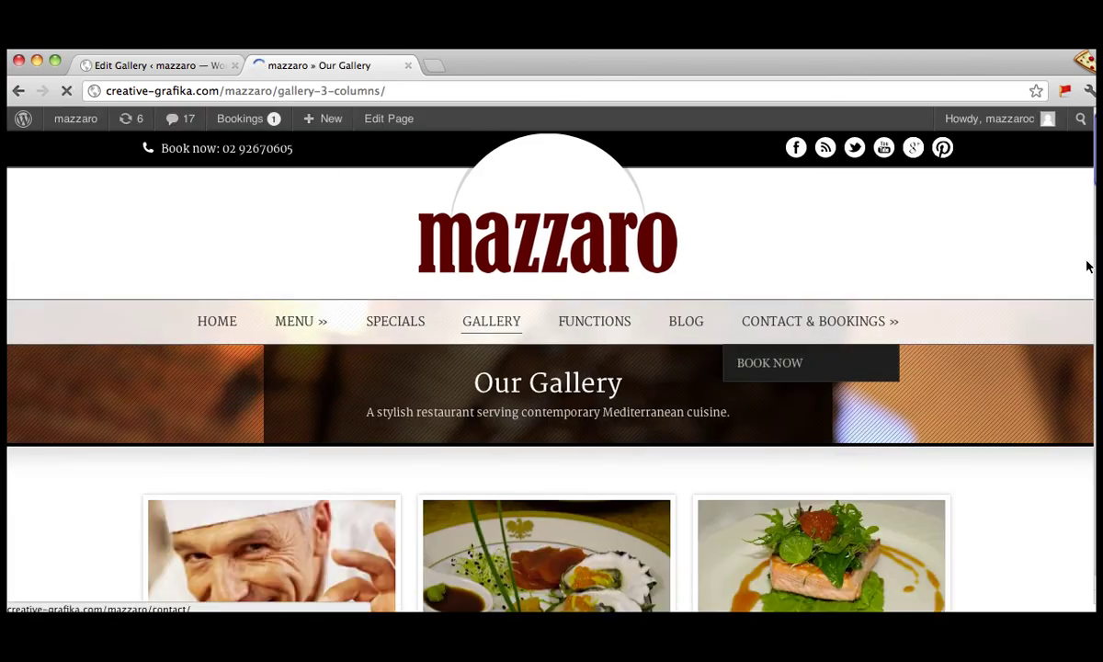
{"action": "scroll", "coordinate": [548, 368], "scroll_direction": "down", "scroll_amount": 15}
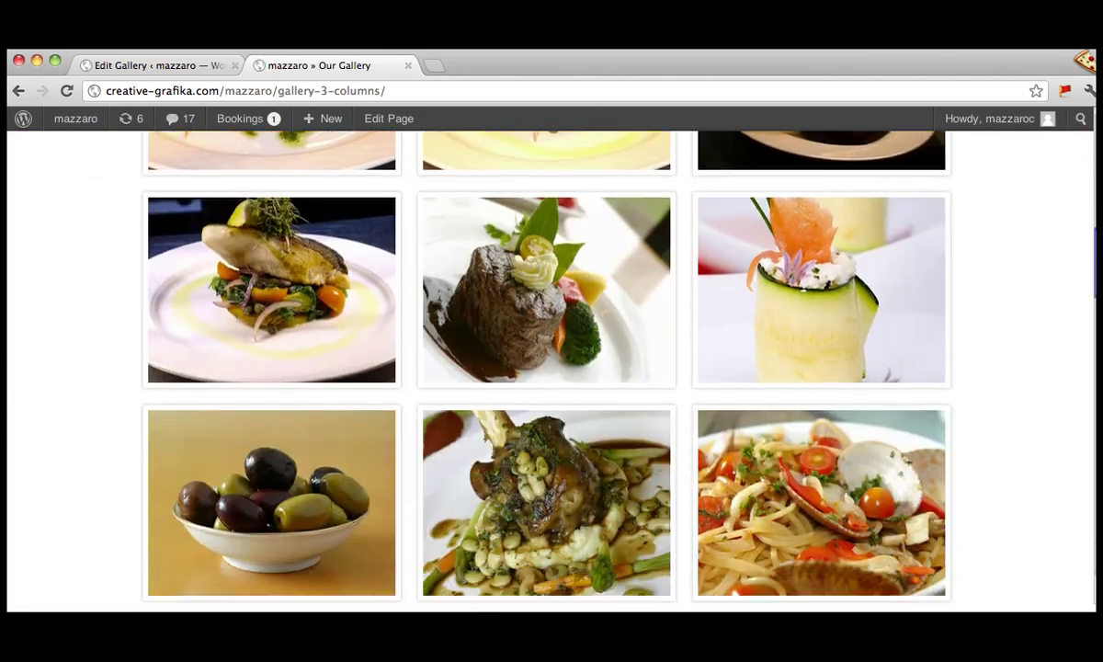
{"action": "scroll", "coordinate": [548, 368], "scroll_direction": "down", "scroll_amount": 20}
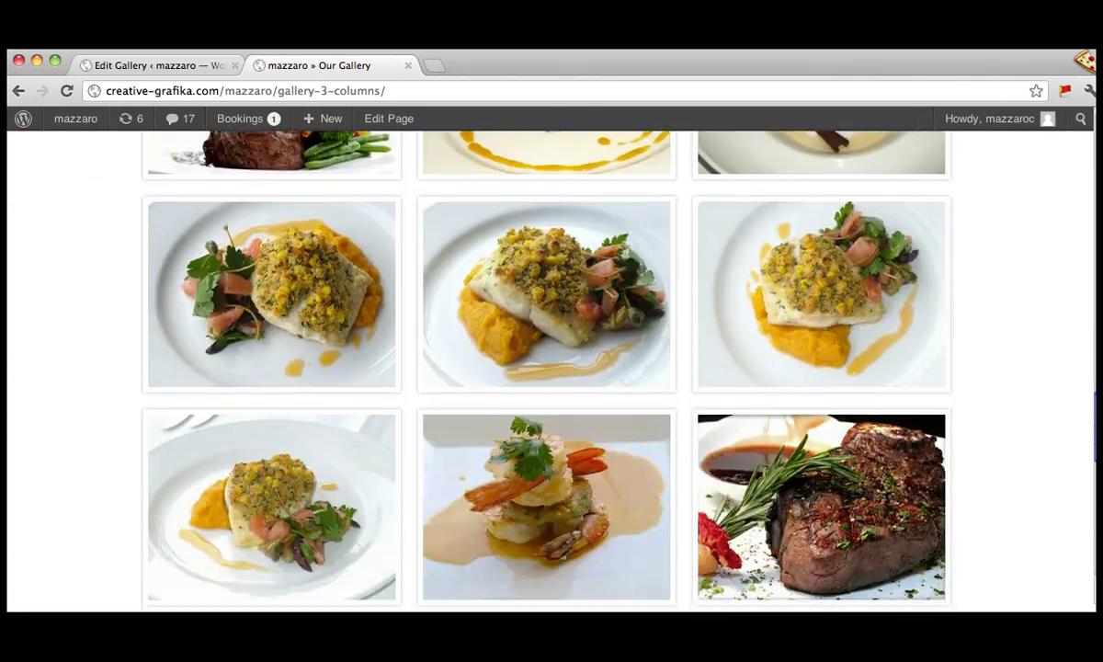
{"action": "scroll", "coordinate": [548, 368], "scroll_direction": "down", "scroll_amount": 9}
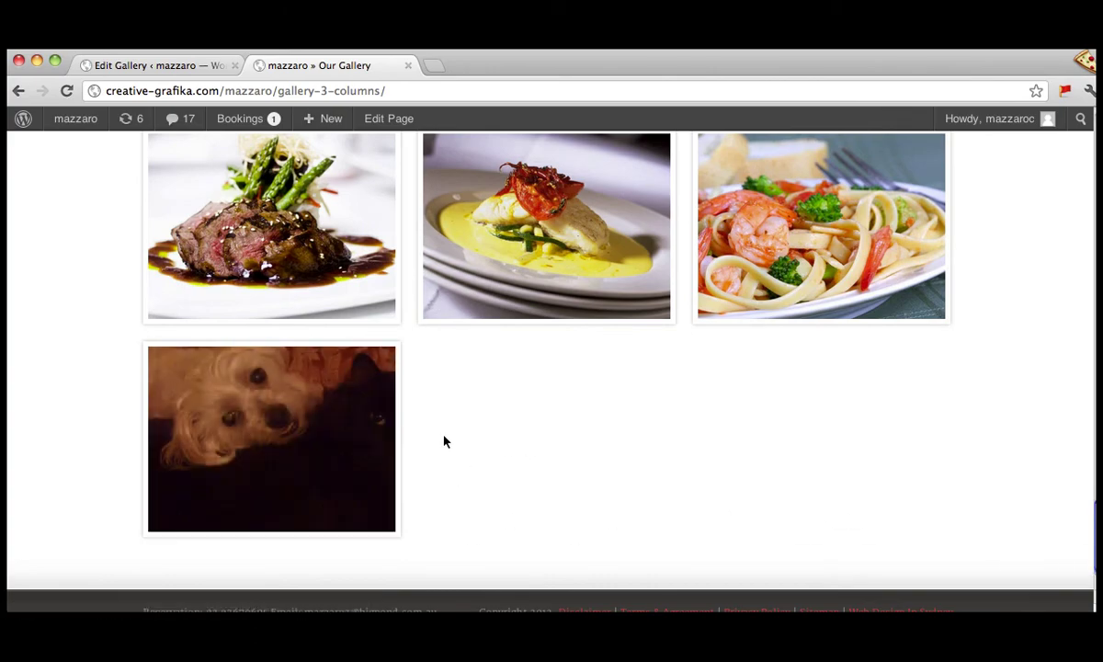
{"action": "scroll", "coordinate": [548, 368], "scroll_direction": "up", "scroll_amount": 20}
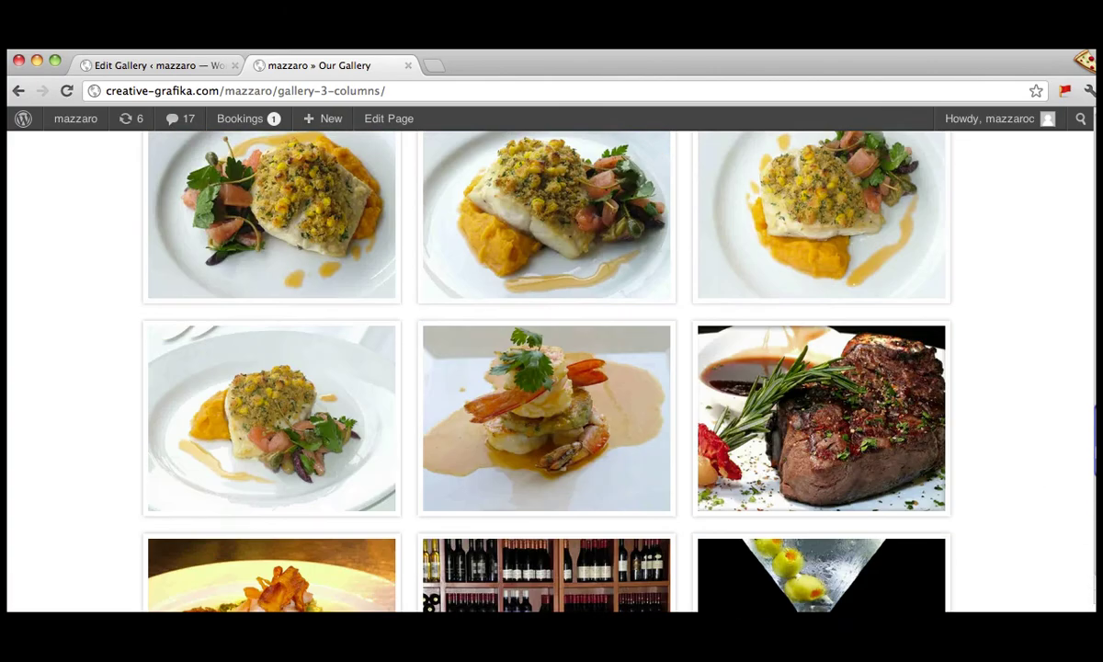
{"action": "scroll", "coordinate": [562, 251], "scroll_direction": "down", "scroll_amount": 5}
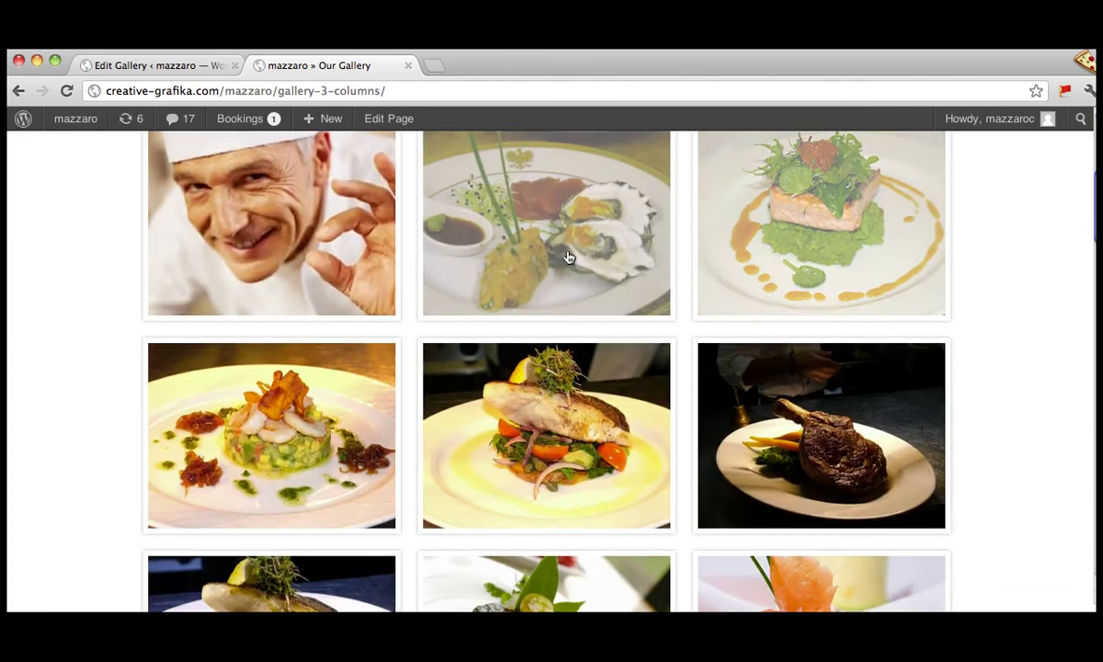
Step: Enlarge the chef photo on the Our Gallery page and browse forward through the images to the bowl of olives
{"action": "left_click", "coordinate": [331, 230]}
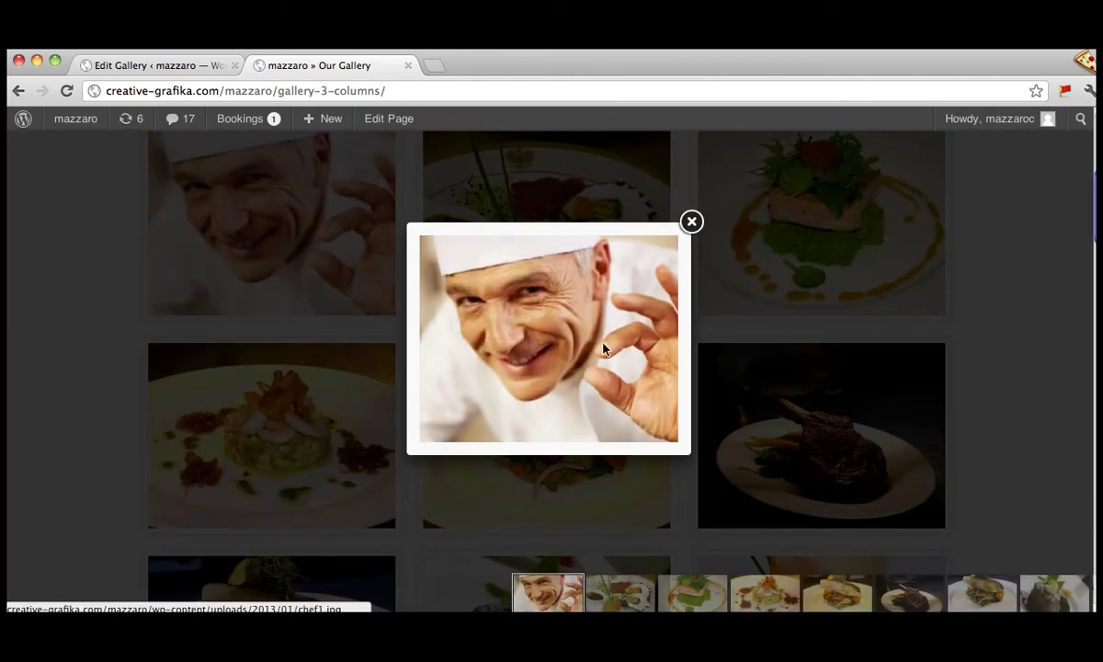
{"action": "mouse_move", "coordinate": [664, 363]}
{"action": "left_click", "coordinate": [645, 339]}
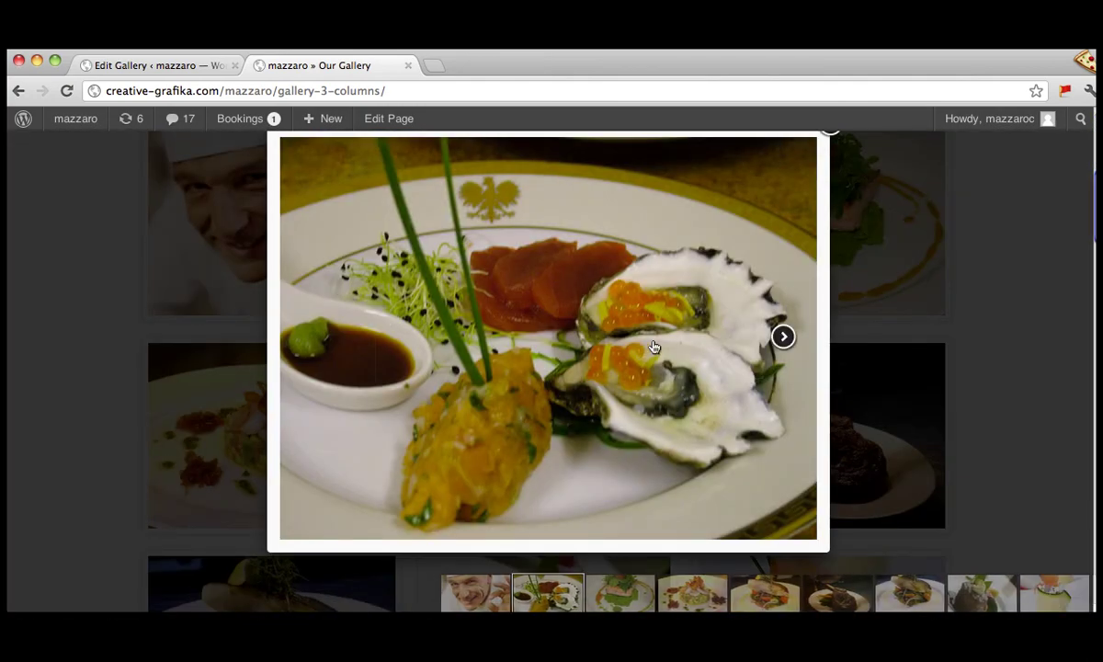
{"action": "left_click", "coordinate": [783, 336]}
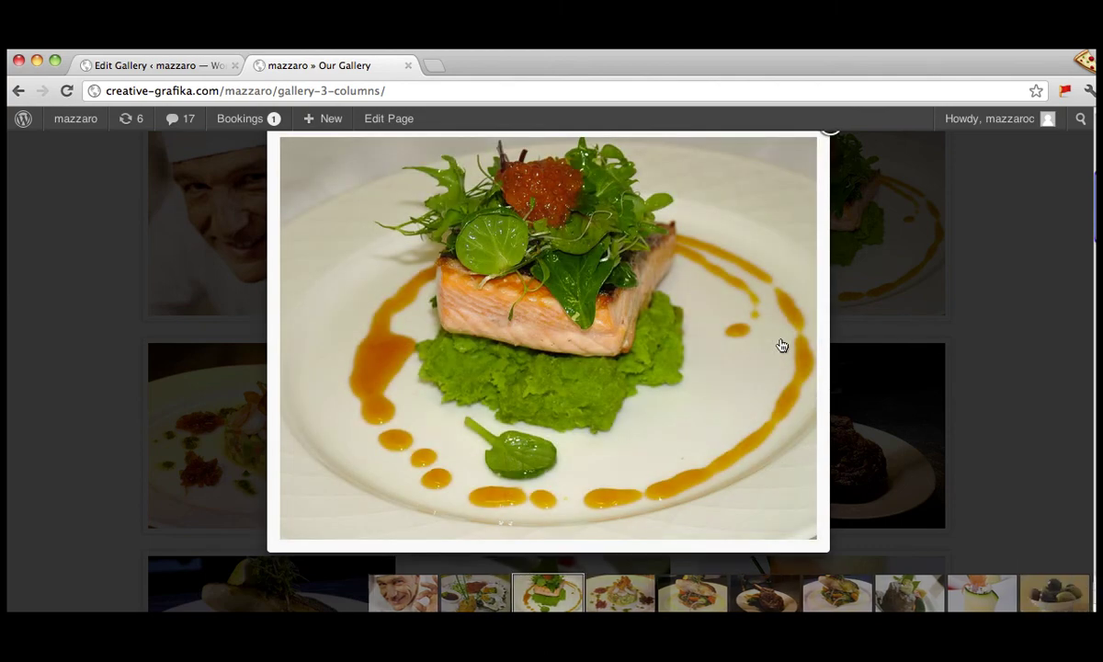
{"action": "left_click", "coordinate": [724, 350]}
{"action": "left_click", "coordinate": [778, 345]}
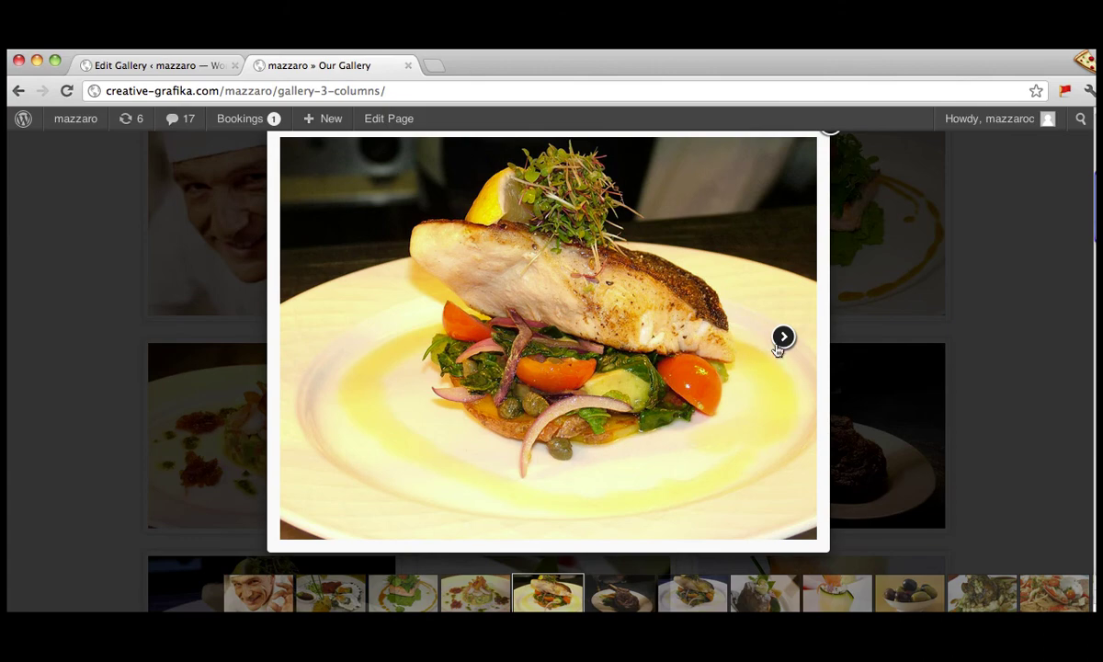
{"action": "left_click", "coordinate": [778, 348]}
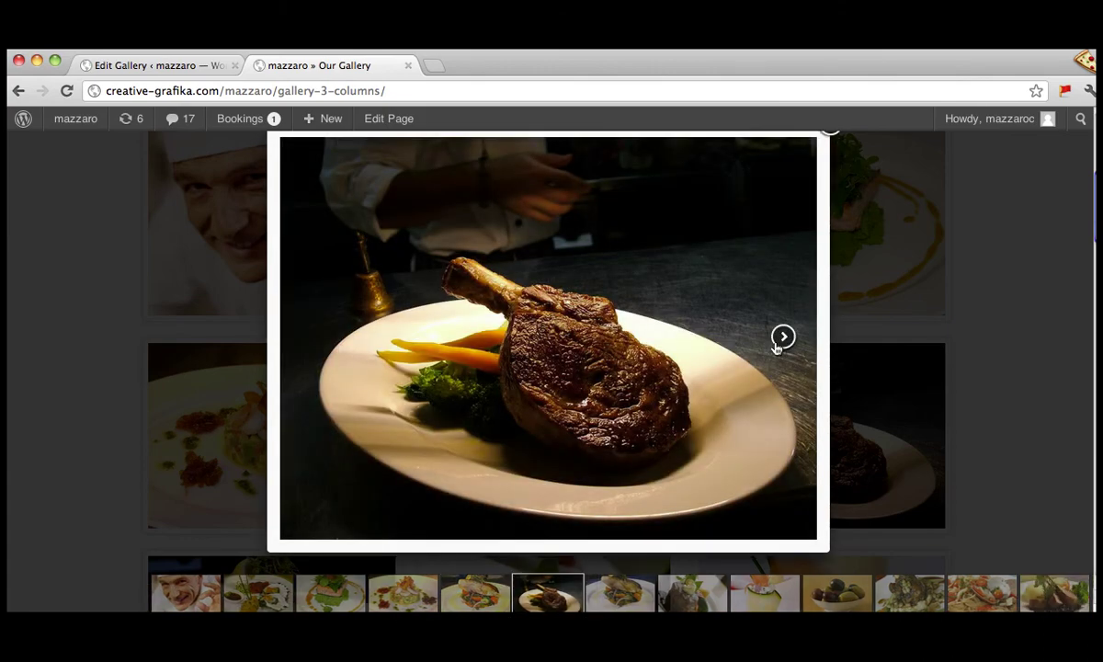
{"action": "left_click", "coordinate": [778, 346]}
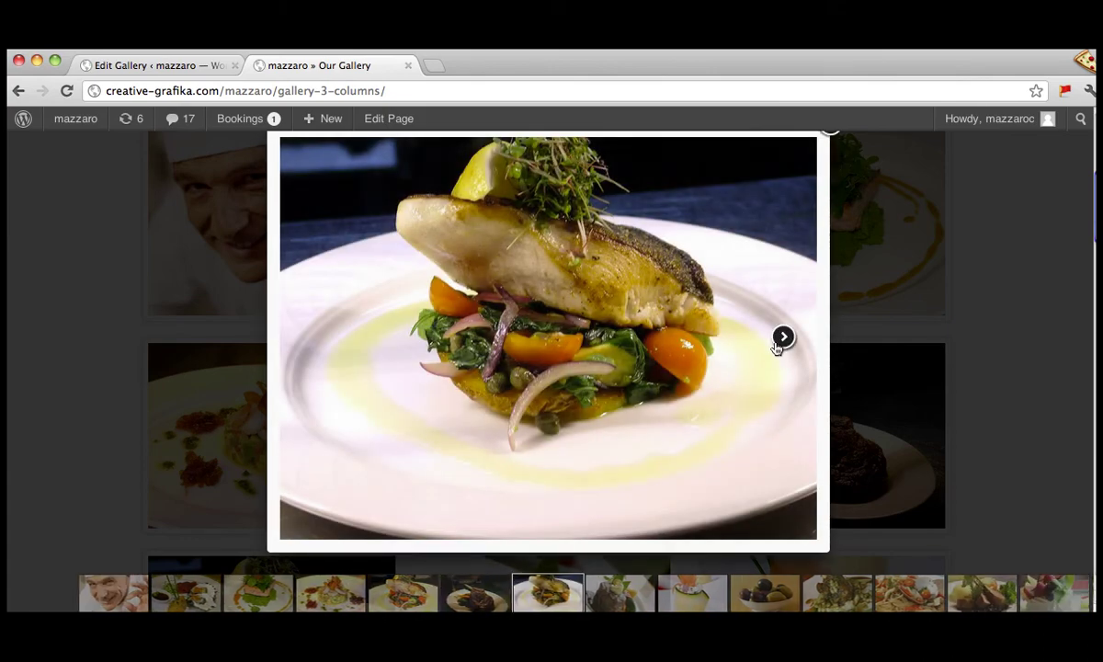
{"action": "left_click", "coordinate": [778, 346]}
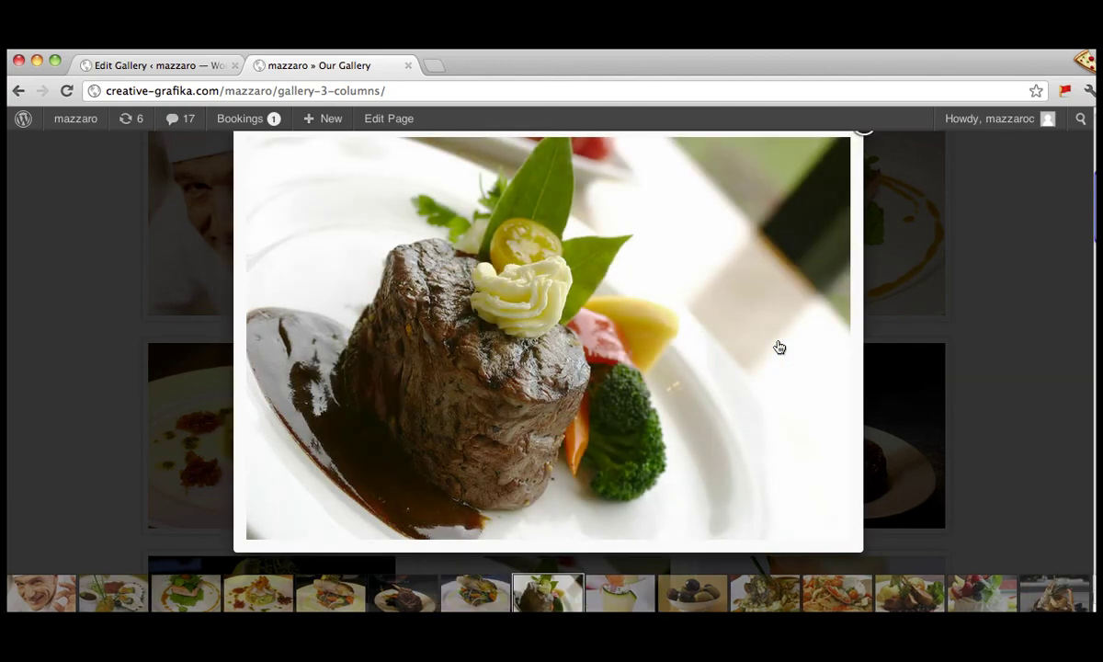
{"action": "left_click", "coordinate": [778, 347]}
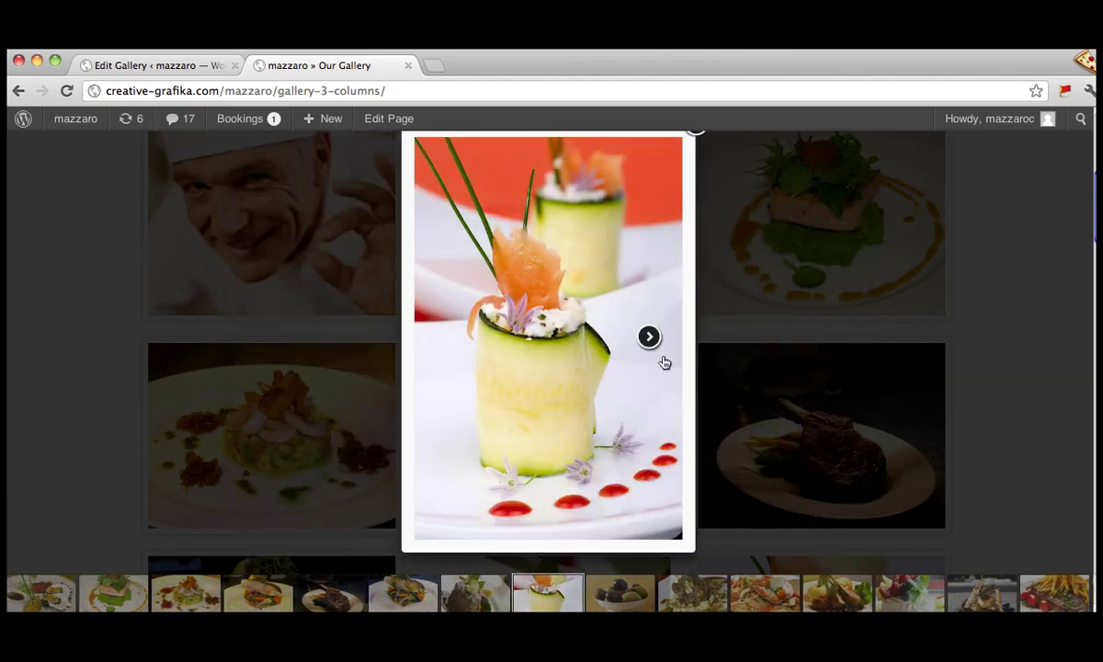
{"action": "left_click", "coordinate": [664, 359]}
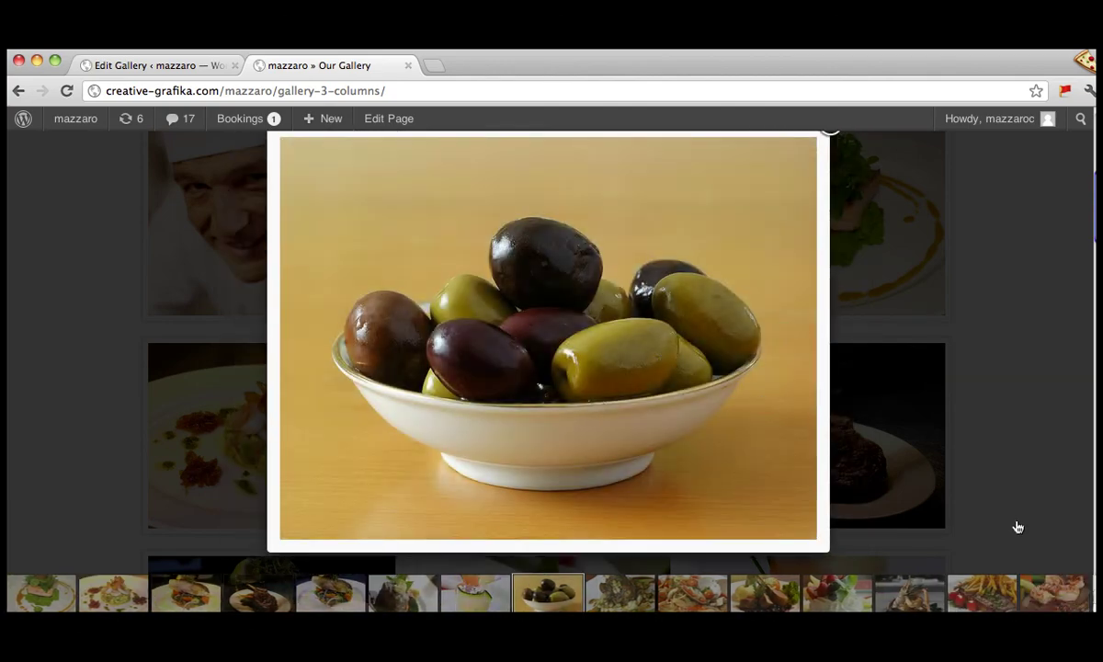
Step: Jump ahead through the enlarged gallery photos to view the dog photo, and close the image viewer
{"action": "left_click", "coordinate": [1049, 598]}
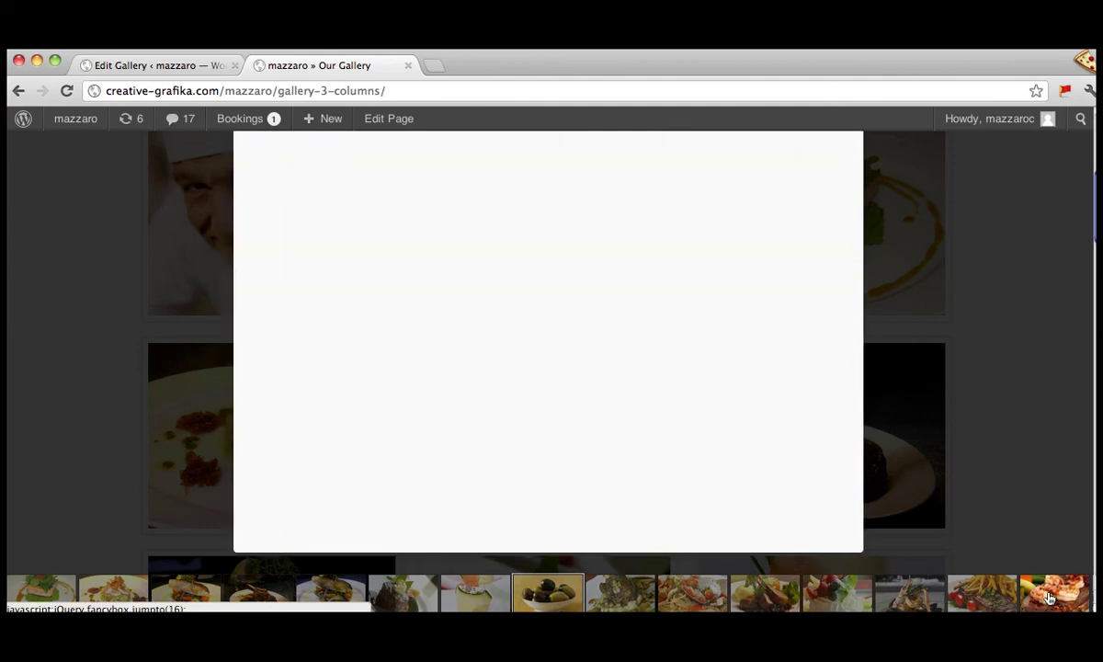
{"action": "left_click", "coordinate": [638, 599]}
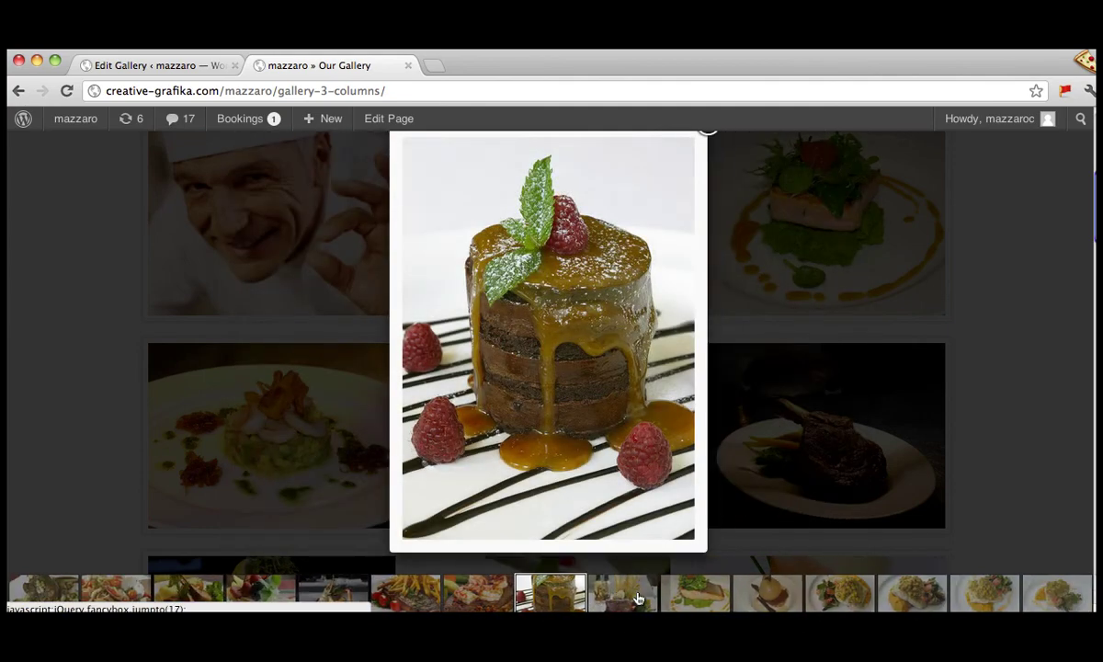
{"action": "left_click", "coordinate": [1070, 594]}
{"action": "left_click", "coordinate": [784, 340]}
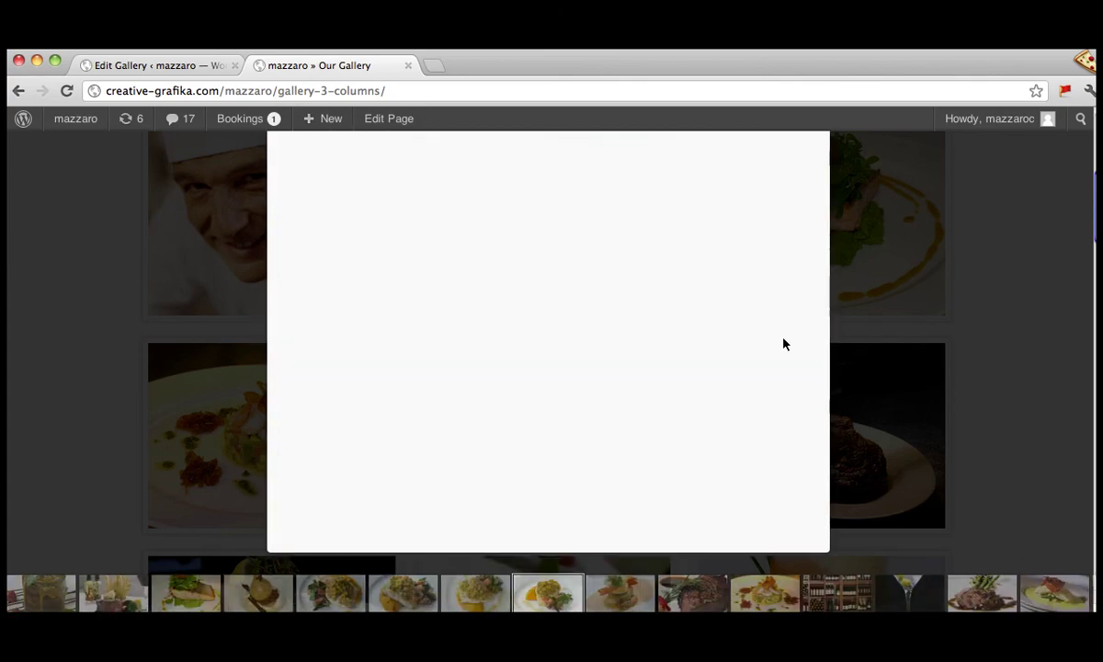
{"action": "left_click", "coordinate": [792, 350]}
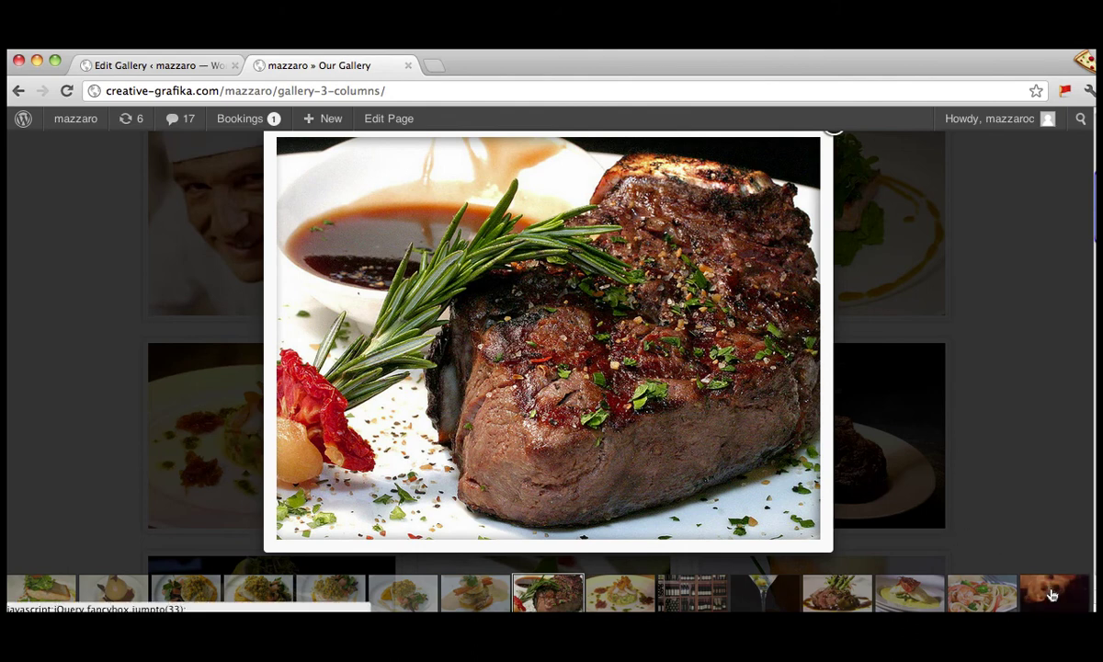
{"action": "left_click", "coordinate": [993, 597]}
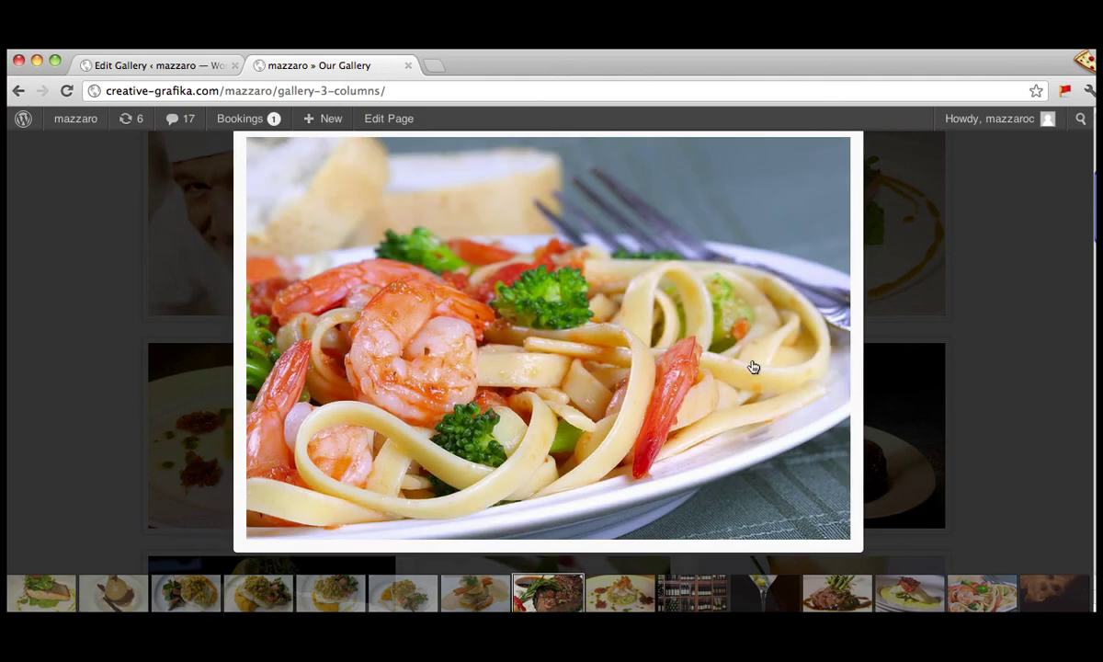
{"action": "left_click", "coordinate": [599, 593]}
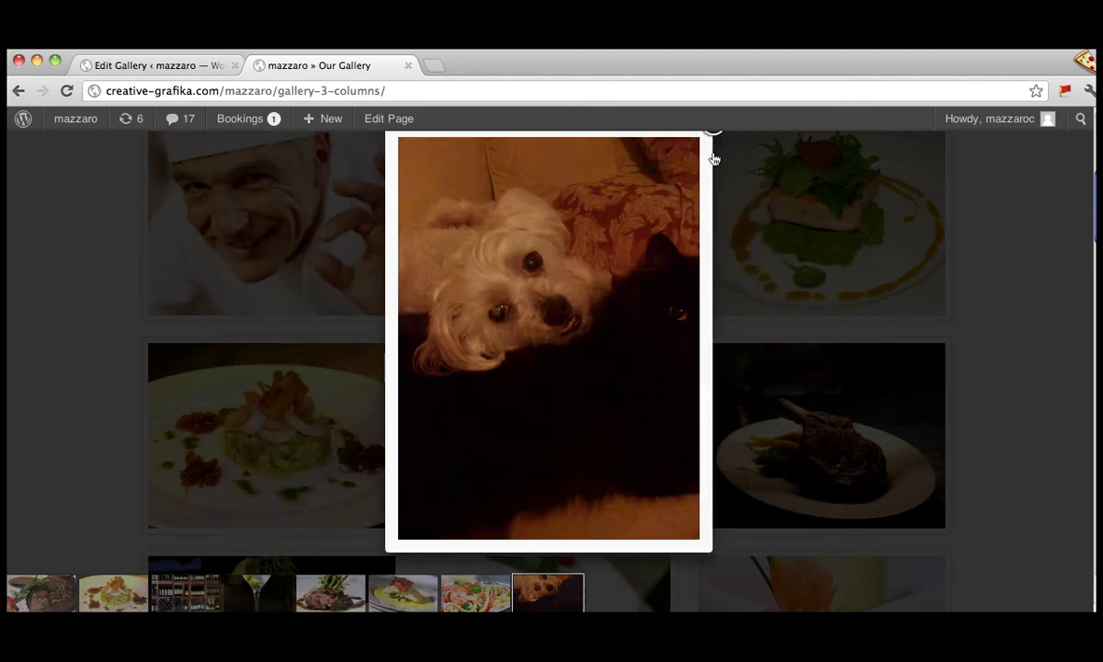
{"action": "scroll", "coordinate": [928, 214], "scroll_direction": "up", "scroll_amount": 3}
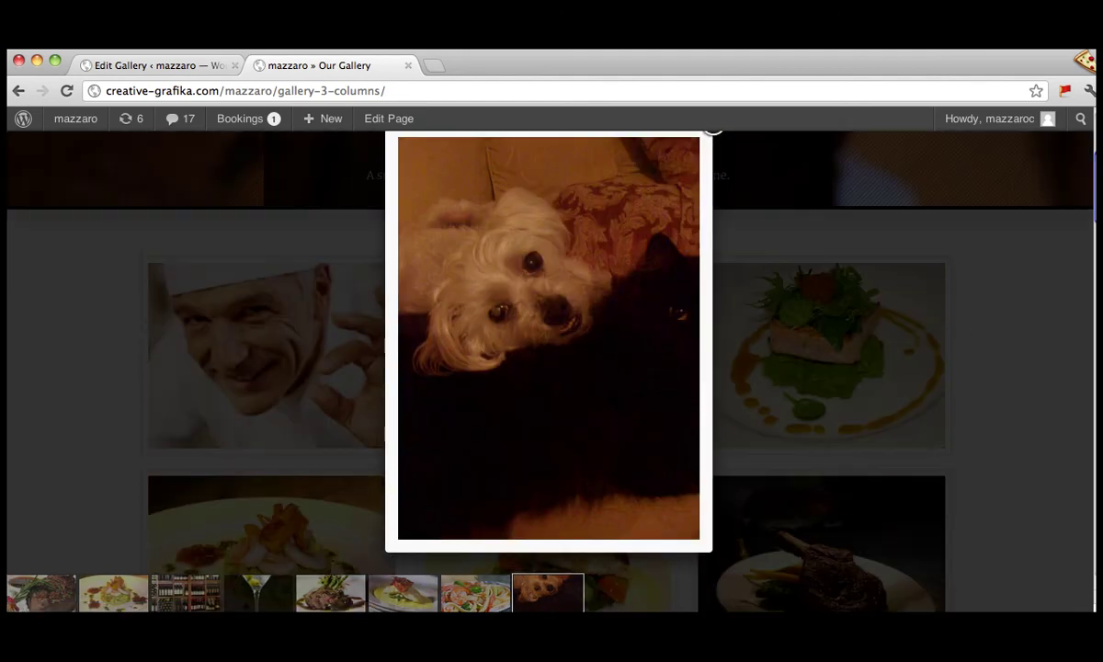
{"action": "left_click", "coordinate": [710, 137]}
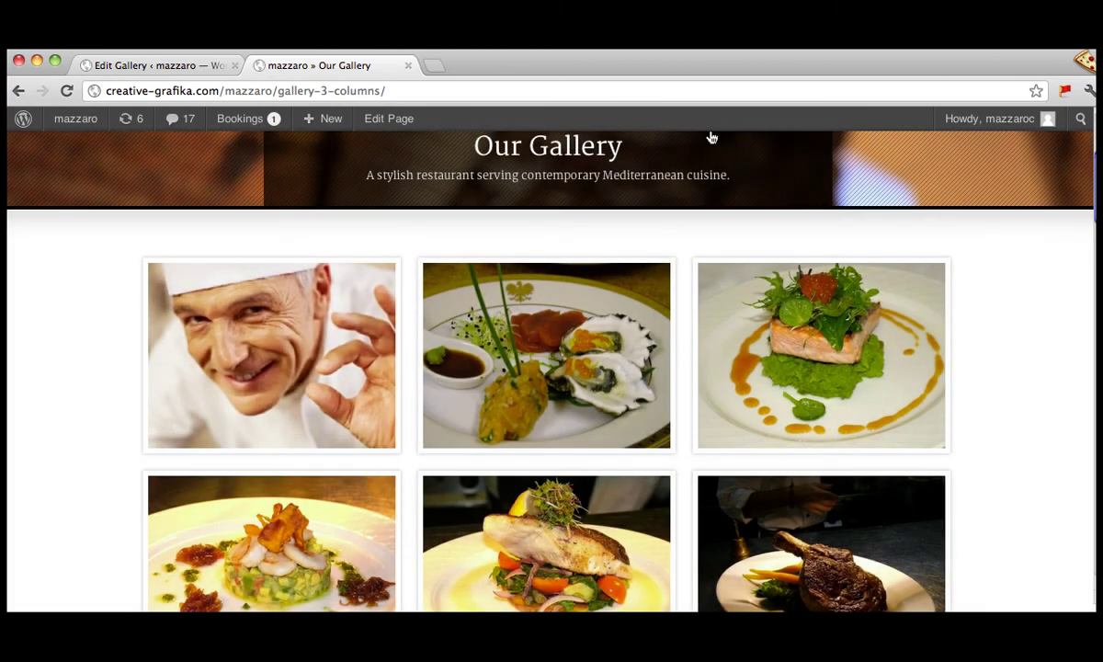
Step: Return to the "Gallery 3 columns" editor, delete the dog photo from the gallery and save the update
{"action": "left_click", "coordinate": [183, 67]}
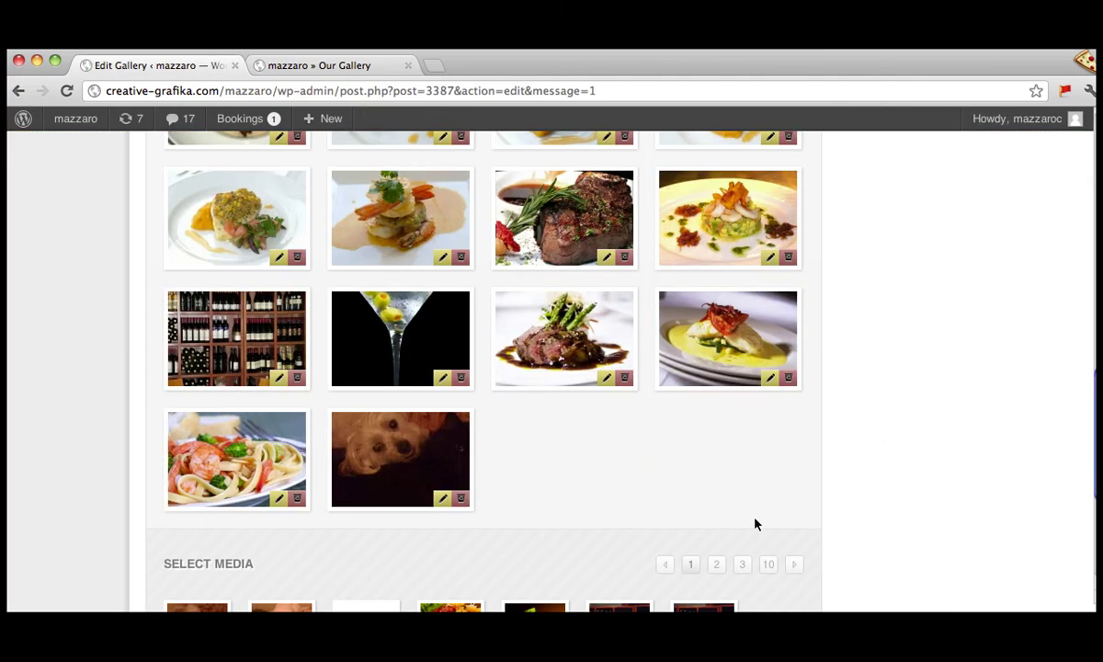
{"action": "left_click", "coordinate": [462, 501]}
{"action": "left_click", "coordinate": [527, 366]}
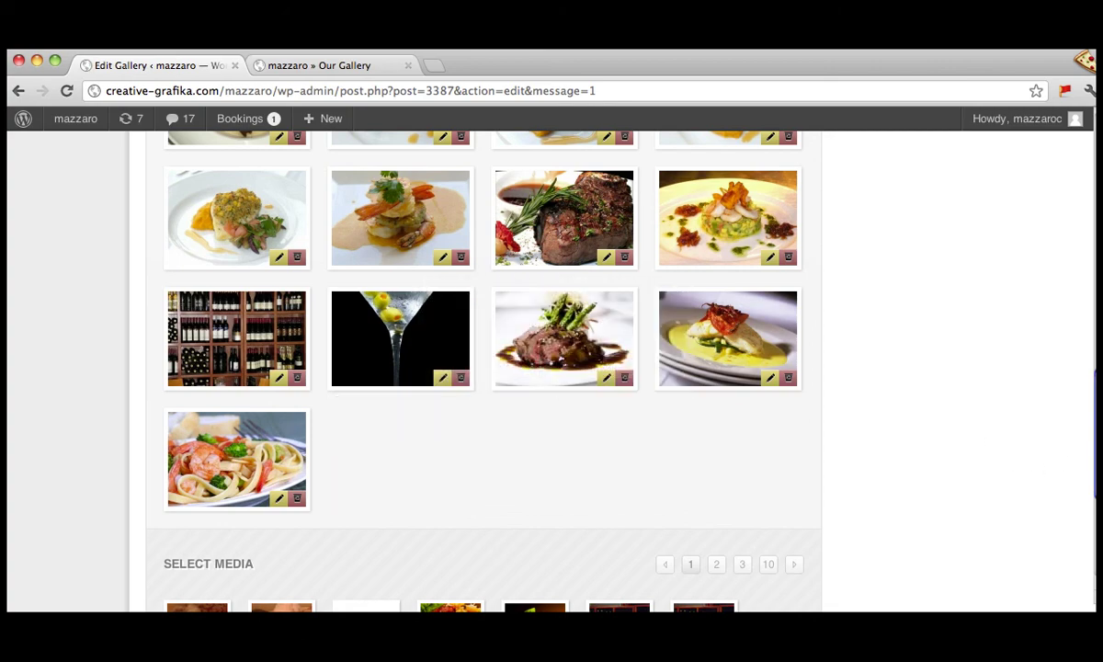
{"action": "scroll", "coordinate": [1039, 382], "scroll_direction": "up", "scroll_amount": 15}
{"action": "left_click", "coordinate": [1042, 383]}
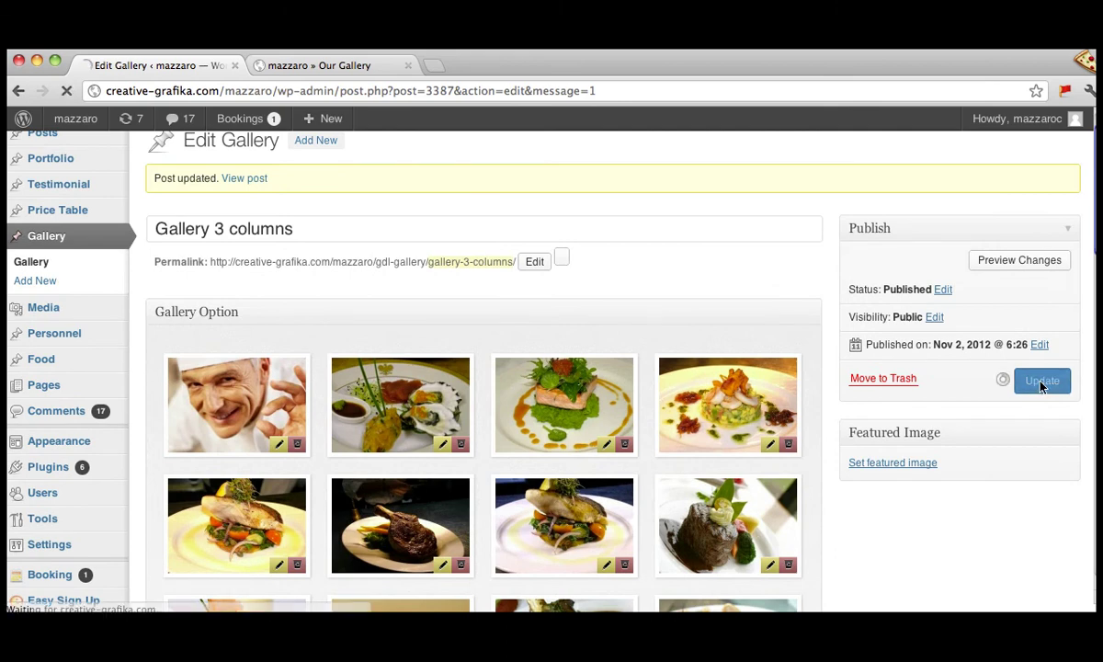